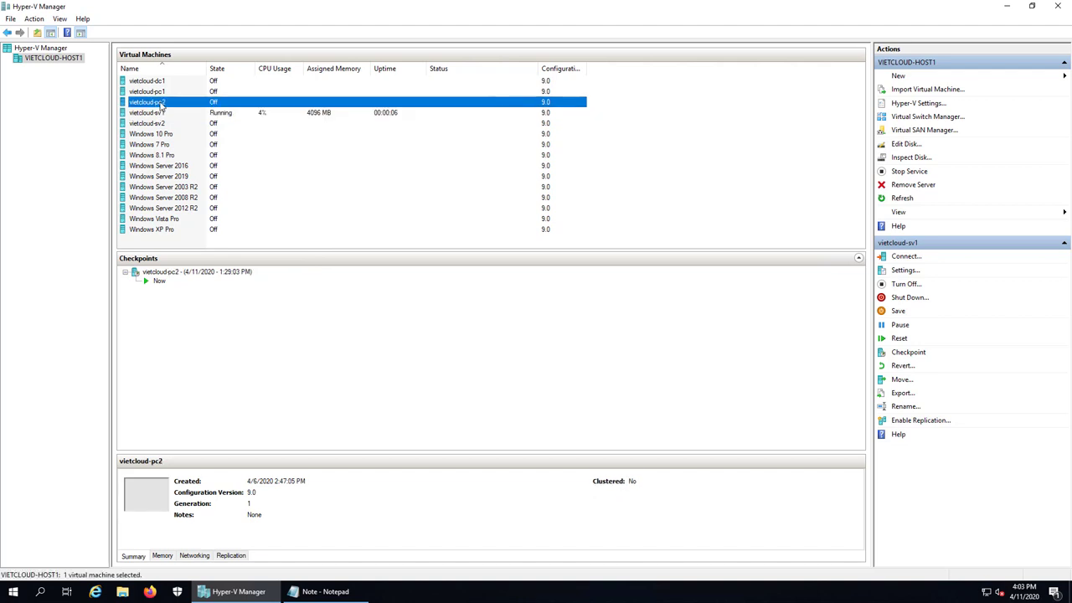
Start the vietcloud-pc2 virtual machine and open a console connection to vietcloud-sv1
{"action": "right_click", "coordinate": [178, 105]}
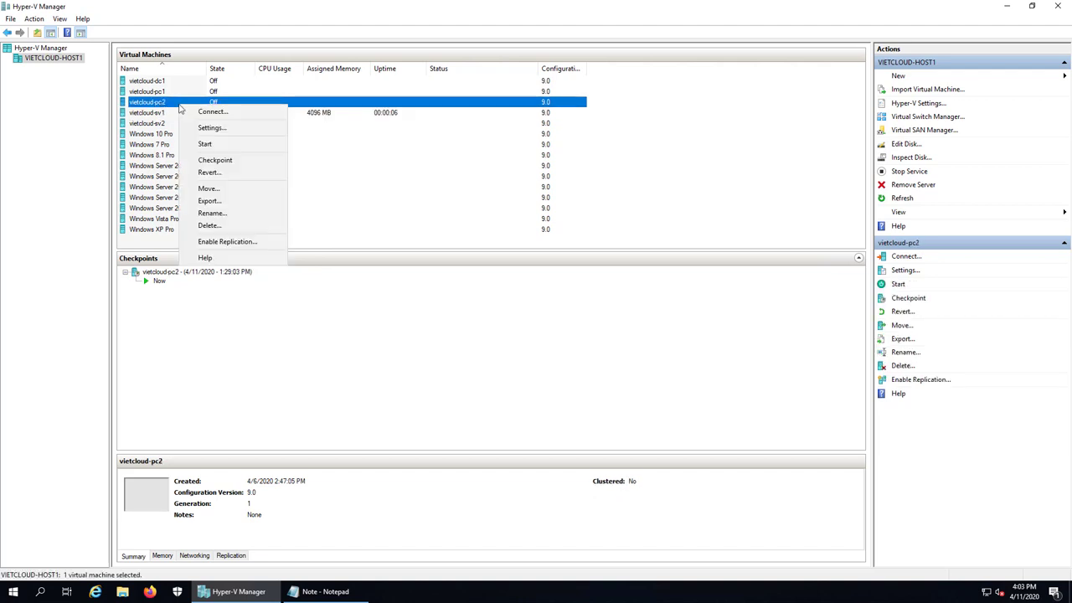
{"action": "left_click", "coordinate": [238, 144]}
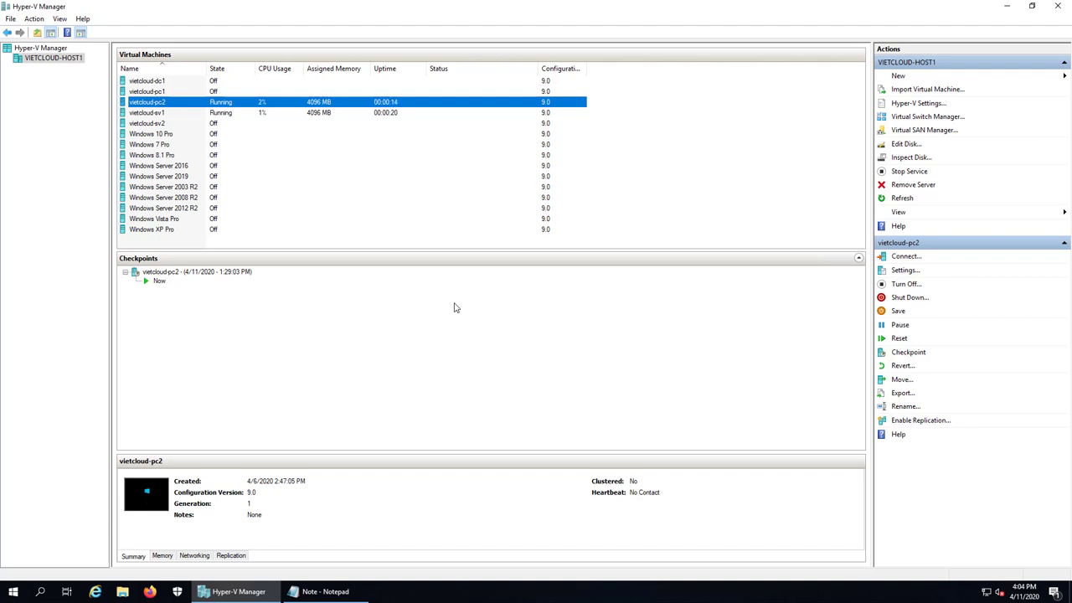
{"action": "left_click", "coordinate": [173, 114]}
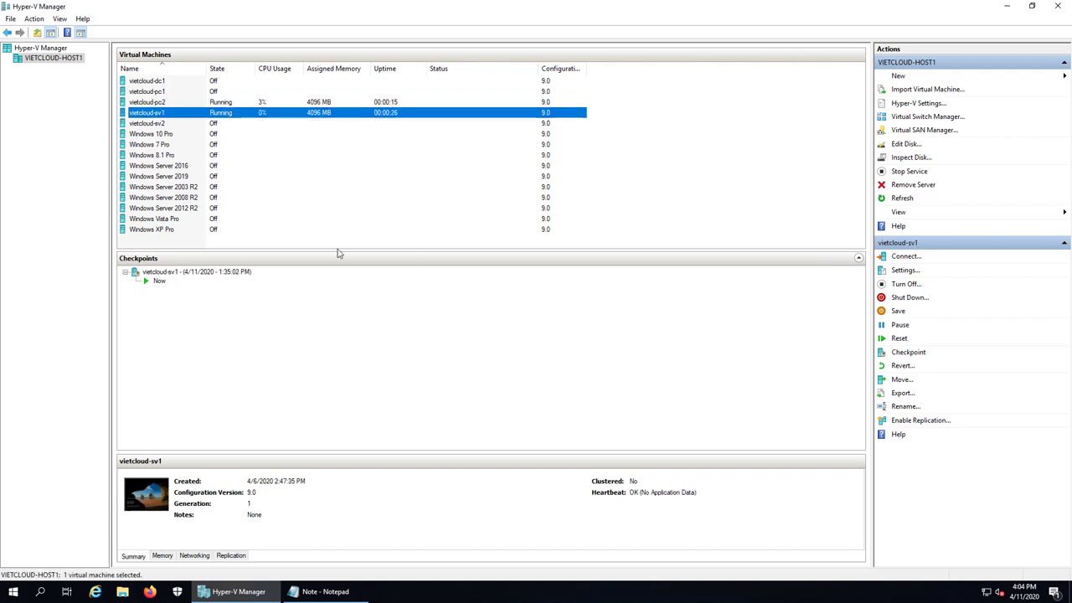
{"action": "double_click", "coordinate": [184, 115]}
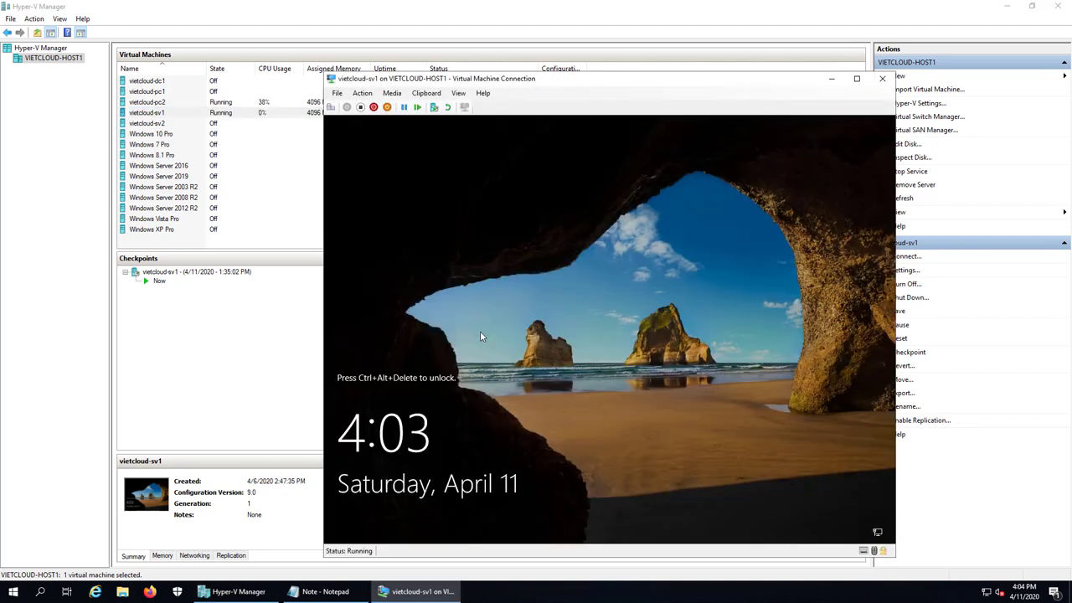
Sign in to vietcloud-sv1 as Administrator with the account password, then minimize its console
{"action": "left_click", "coordinate": [331, 107]}
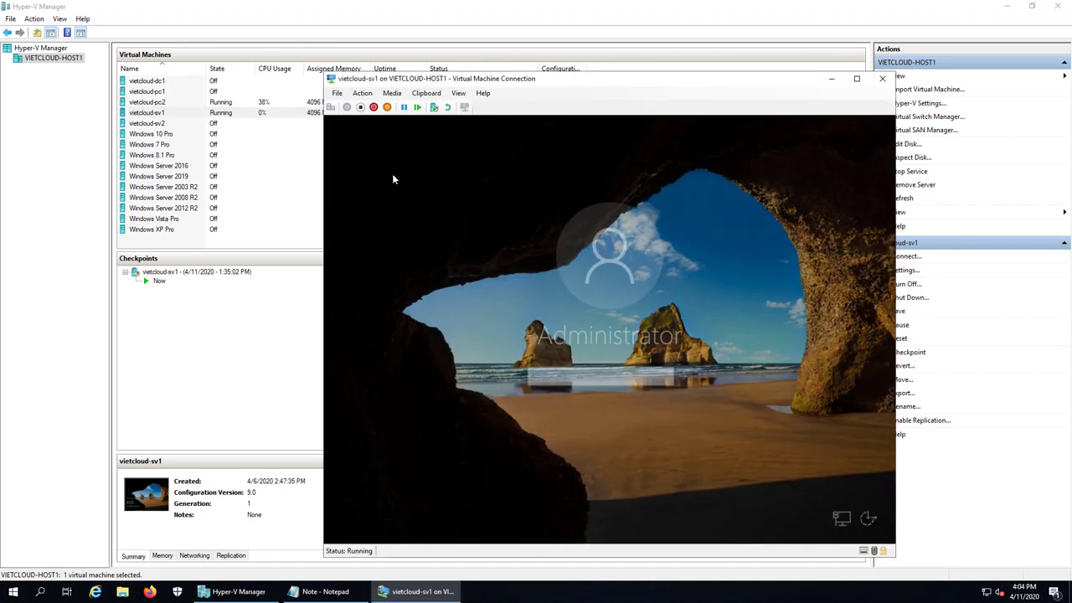
{"action": "type", "text": "P@ssw0rd••••"}
{"action": "key", "text": "Return"}
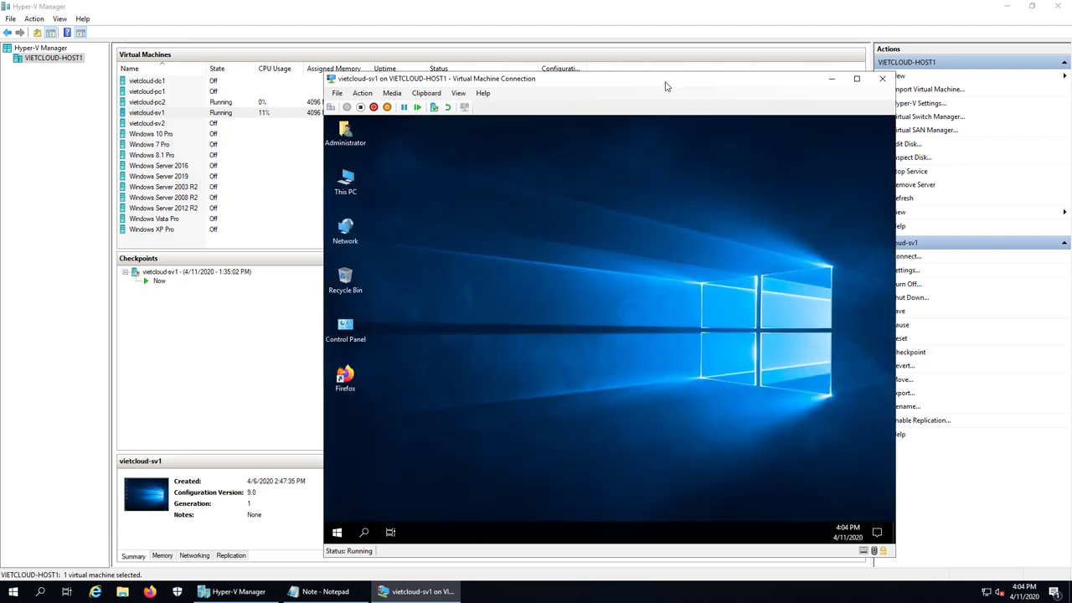
{"action": "left_click_drag", "start_coordinate": [667, 83], "coordinate": [446, 96]}
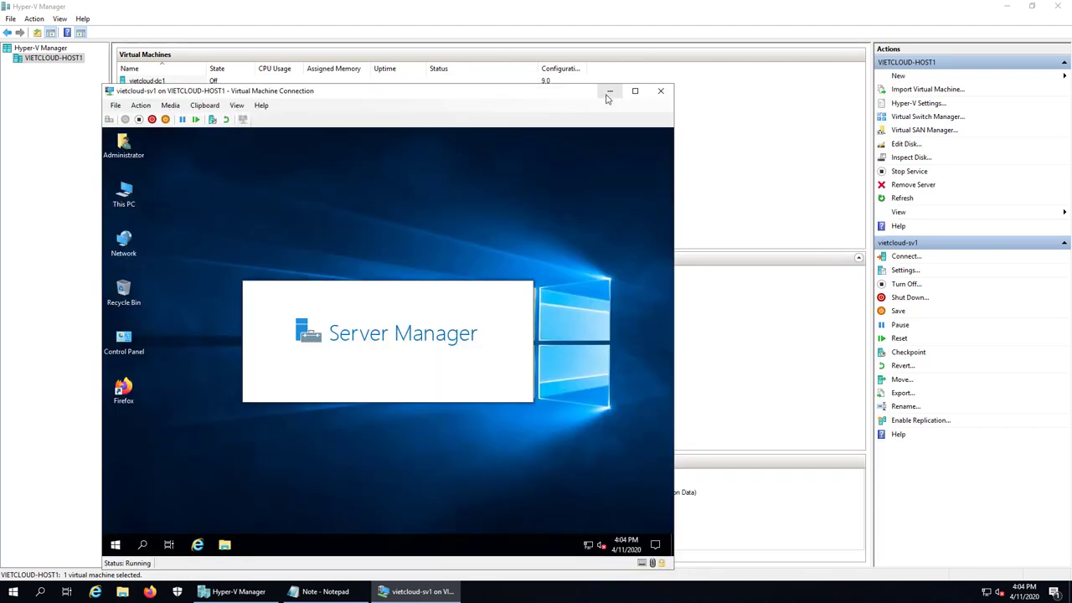
{"action": "left_click", "coordinate": [609, 90]}
Open the vietcloud-pc2 console and sign in with the account password
{"action": "double_click", "coordinate": [153, 102]}
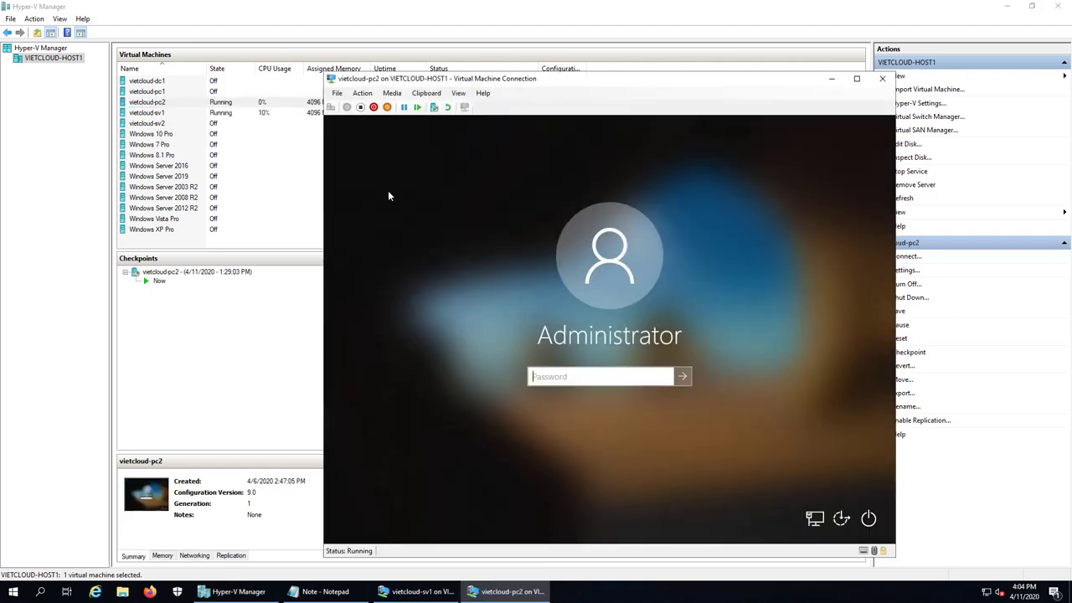
{"action": "type", "text": "••••••••••"}
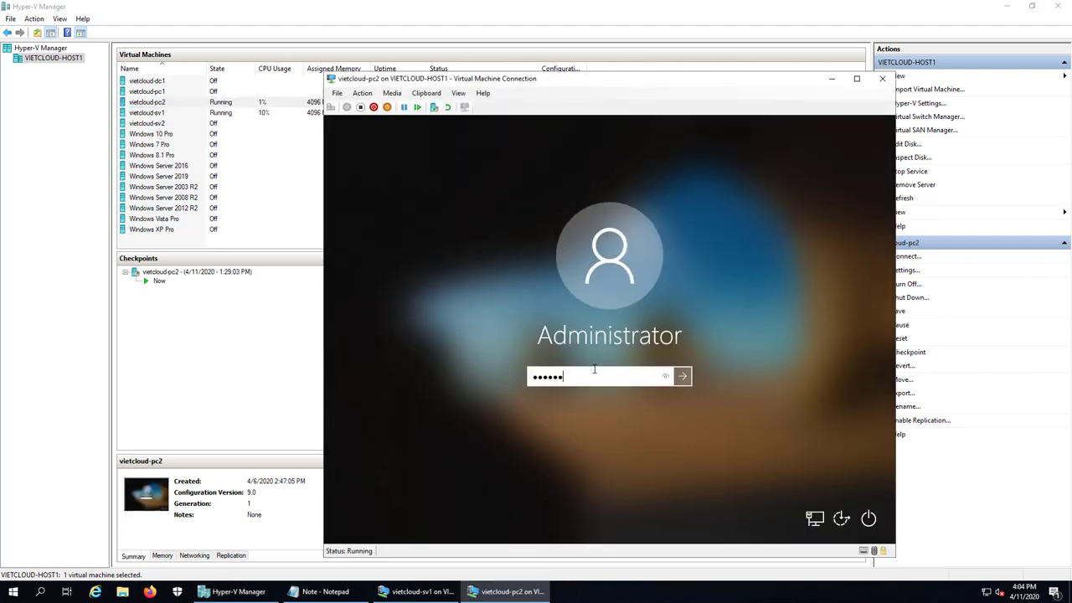
{"action": "type", "text": "••"}
{"action": "key", "text": "Return"}
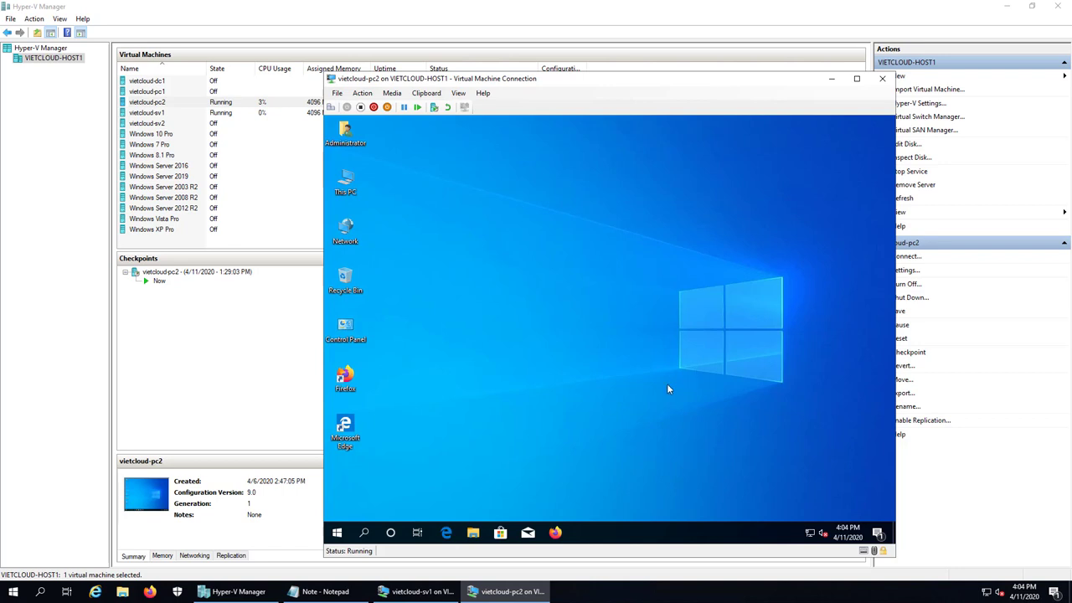
Run cmd from the Run prompt, ping 192.168.254.211 for 4/4 replies, then close it
{"action": "right_click", "coordinate": [337, 533]}
{"action": "left_click", "coordinate": [372, 478]}
{"action": "type", "text": "cmd"}
{"action": "key", "text": "Return"}
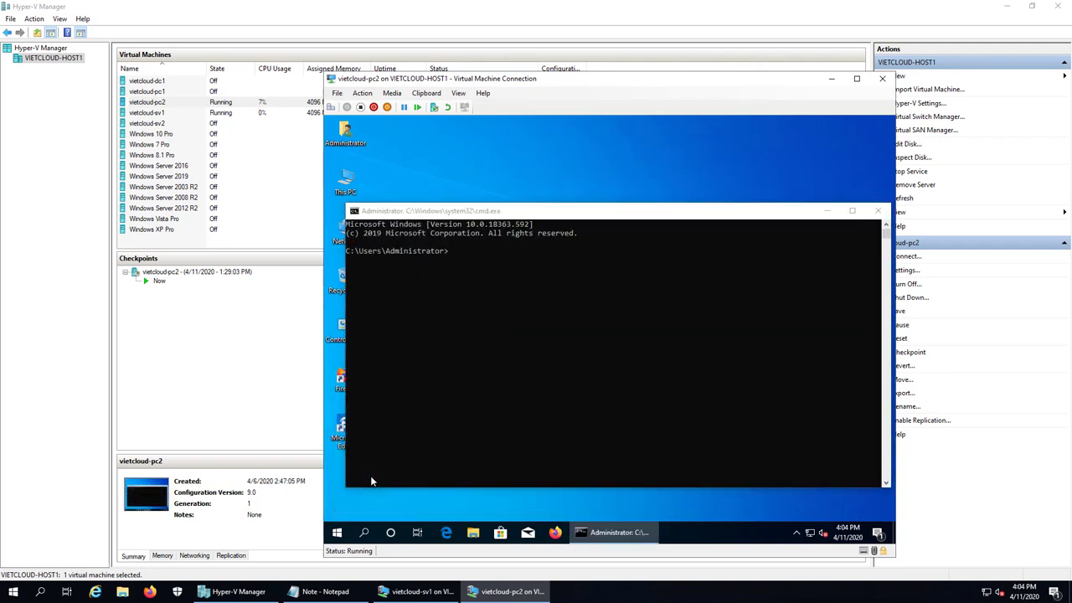
{"action": "left_click", "coordinate": [500, 406]}
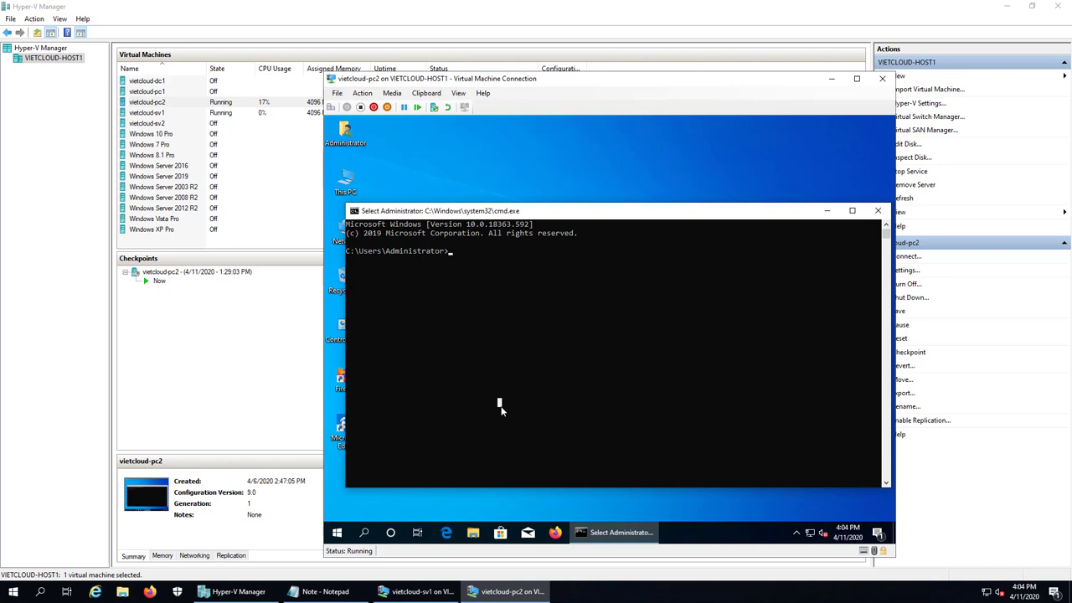
{"action": "type", "text": "ping 192.168.254.211"}
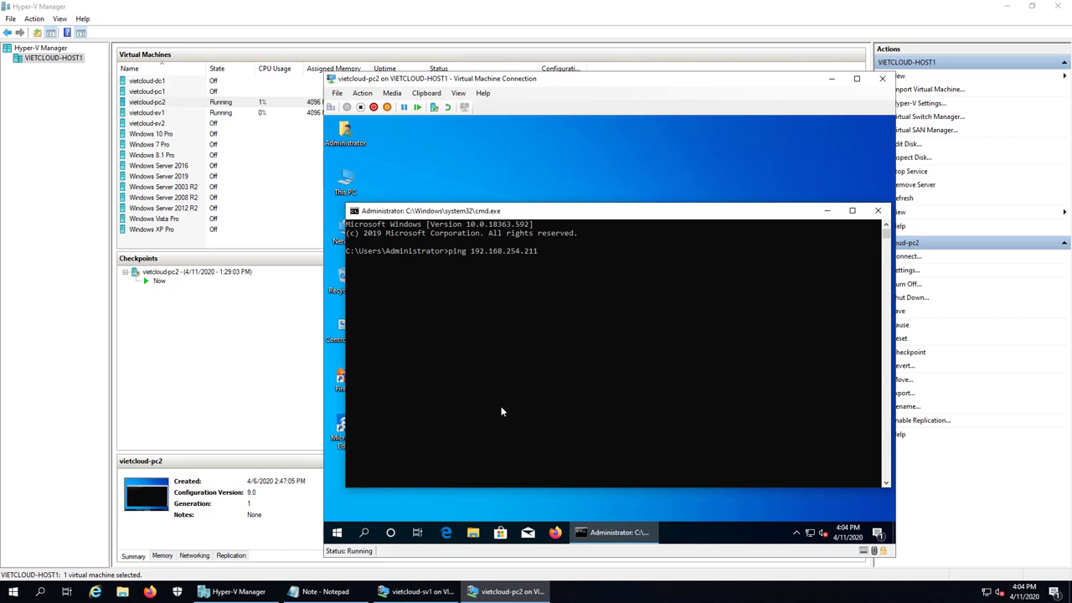
{"action": "key", "text": "Return"}
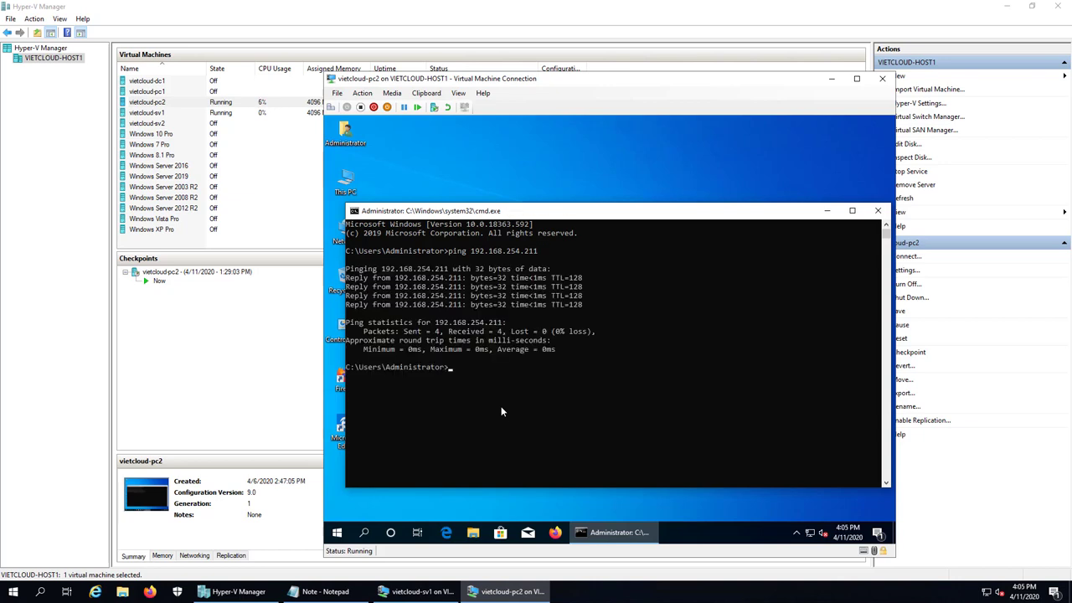
{"action": "left_click", "coordinate": [874, 211]}
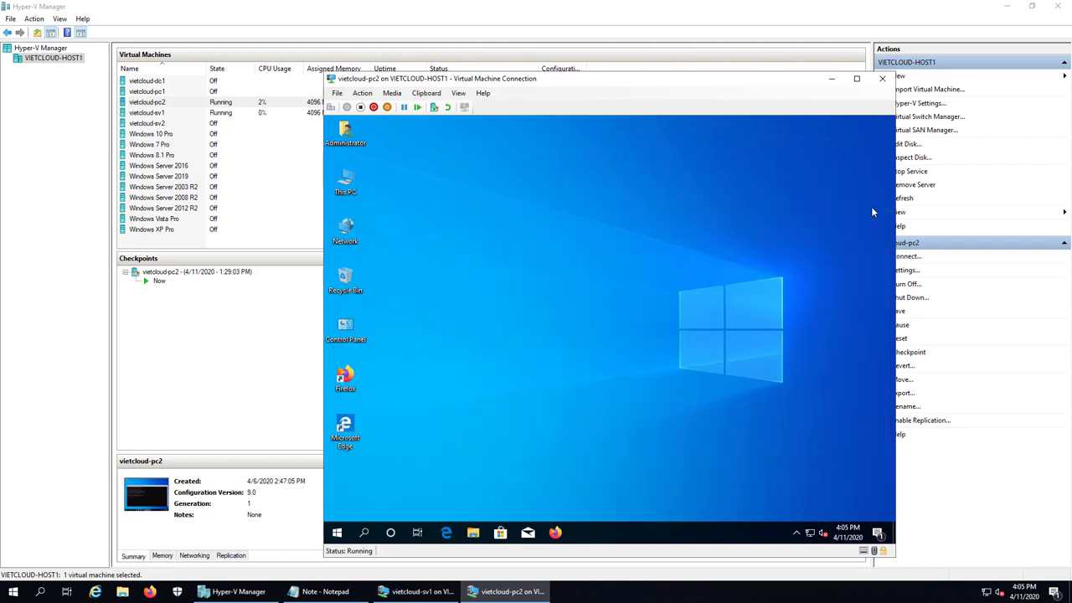
Close the pc2 session and return to the vietcloud-sv1 desktop with Server Manager minimized
{"action": "left_click", "coordinate": [885, 83]}
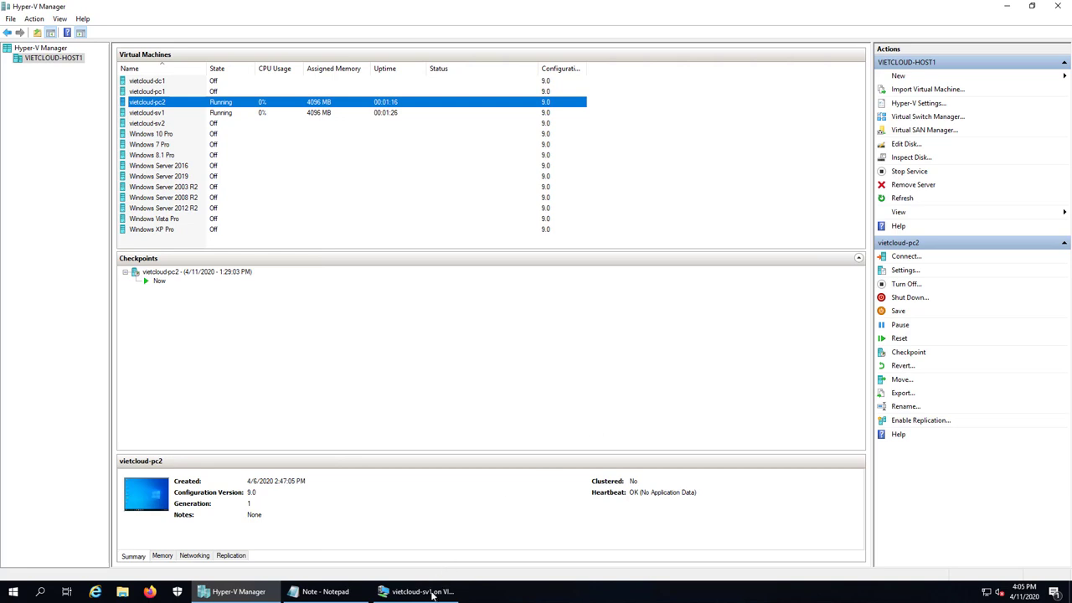
{"action": "left_click", "coordinate": [423, 592]}
{"action": "left_click_drag", "start_coordinate": [409, 94], "coordinate": [526, 81]}
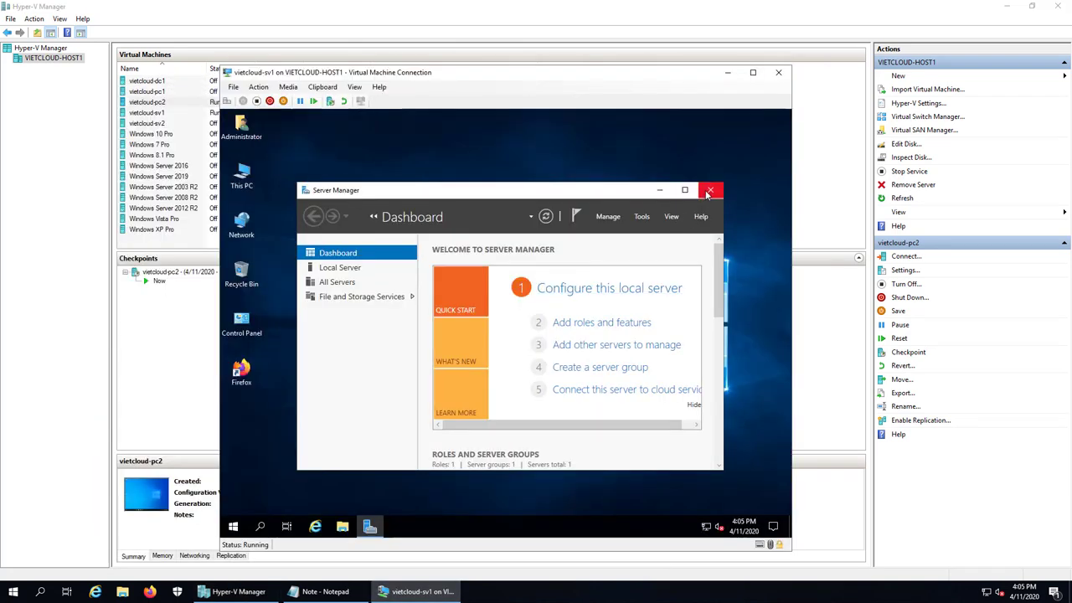
{"action": "left_click", "coordinate": [661, 191]}
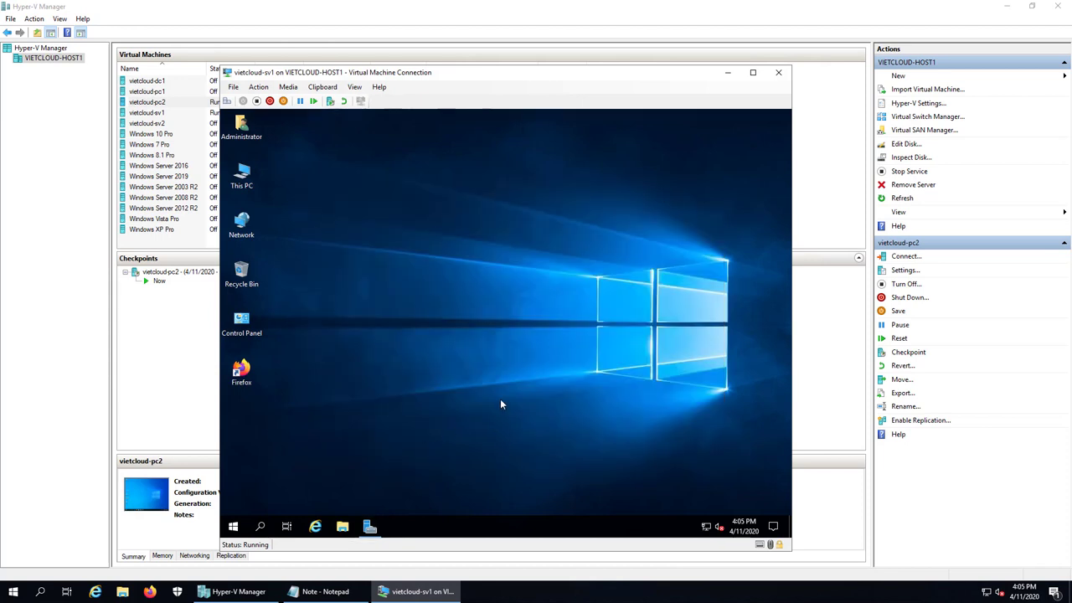
Launch Computer Management maximized and show the Users list under Local Users and Groups
{"action": "right_click", "coordinate": [233, 526]}
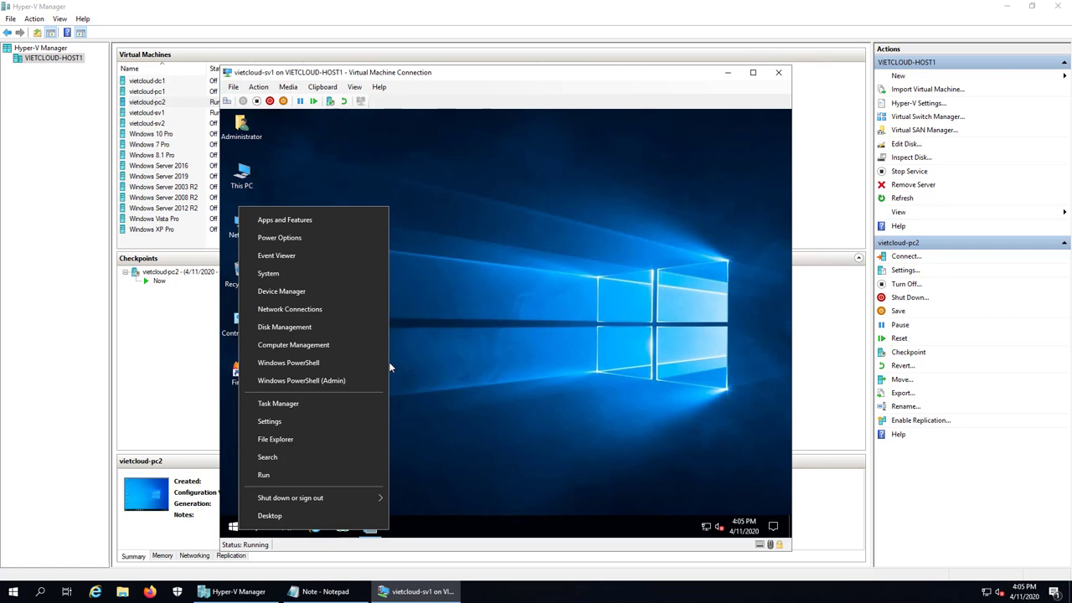
{"action": "left_click", "coordinate": [325, 350]}
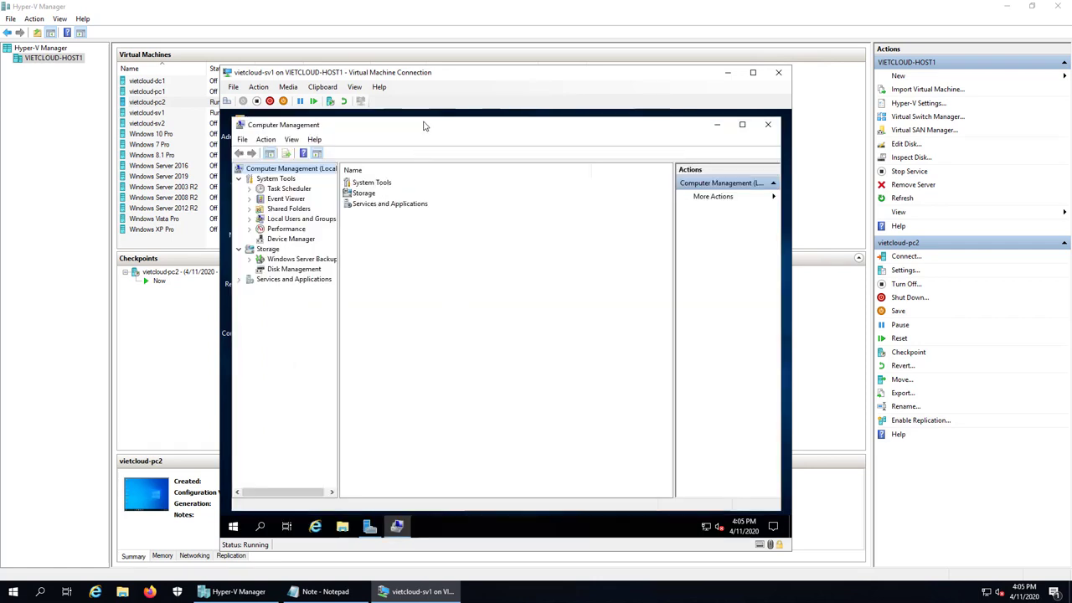
{"action": "double_click", "coordinate": [424, 121]}
{"action": "double_click", "coordinate": [262, 207]}
{"action": "left_click", "coordinate": [277, 217]}
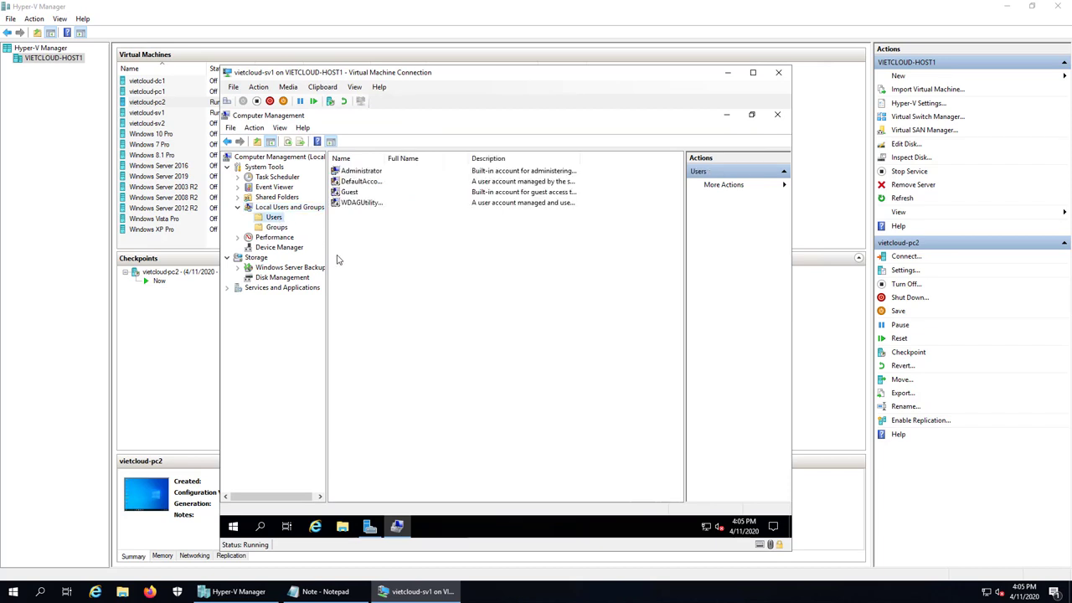
{"action": "right_click", "coordinate": [396, 279]}
Create local user u1 with a password, not required to change it at next logon
{"action": "left_click", "coordinate": [411, 283]}
{"action": "type", "text": "u1"}
{"action": "key", "text": "Tab"}
{"action": "key", "text": "Tab"}
{"action": "key", "text": "Tab"}
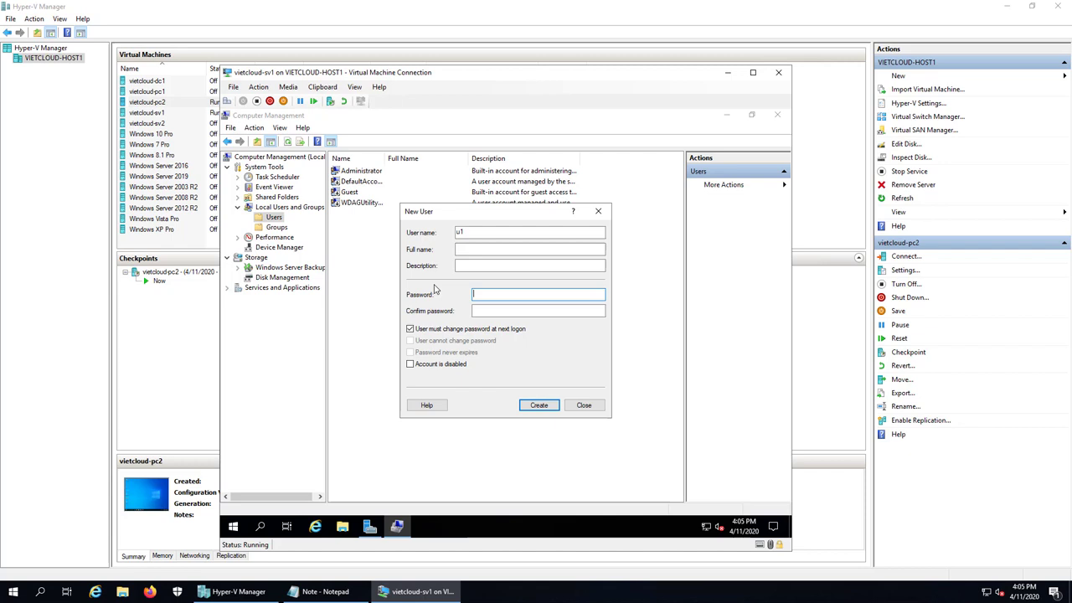
{"action": "type", "text": "123456789012"}
{"action": "key", "text": "Tab"}
{"action": "type", "text": "12345678912"}
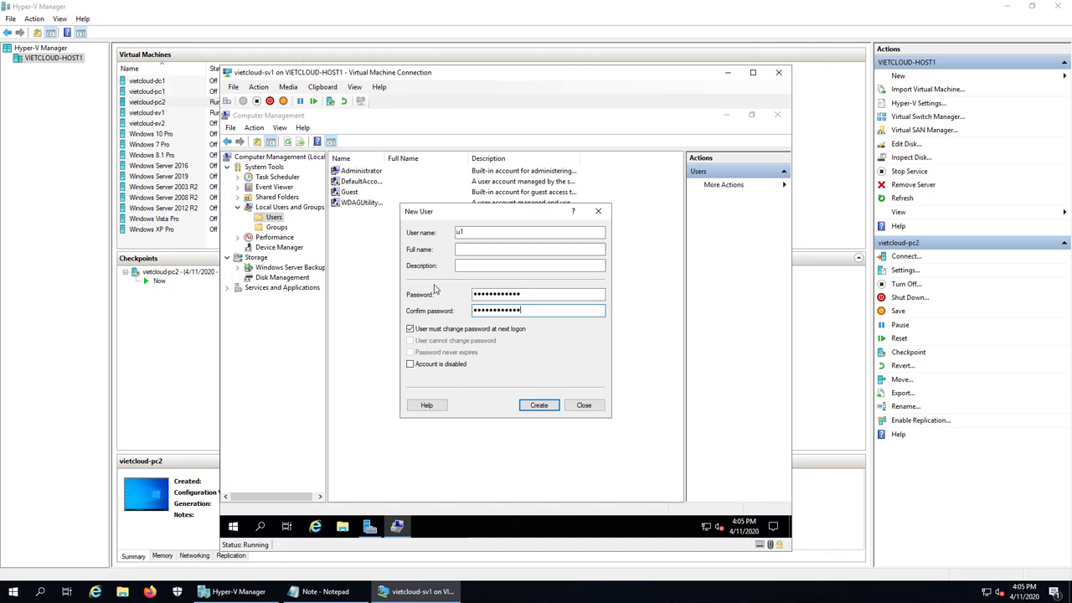
{"action": "left_click", "coordinate": [439, 329]}
{"action": "left_click", "coordinate": [538, 404]}
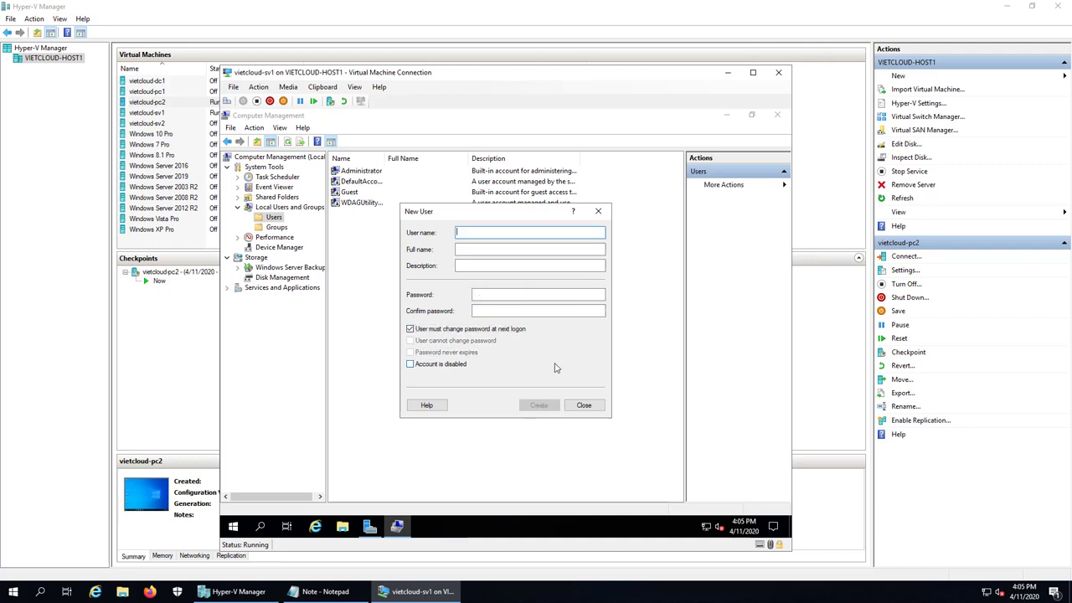
Create user u2 with a never-expiring password and no forced change, then close the form
{"action": "type", "text": "u2"}
{"action": "key", "text": "Tab"}
{"action": "key", "text": "Tab"}
{"action": "key", "text": "Tab"}
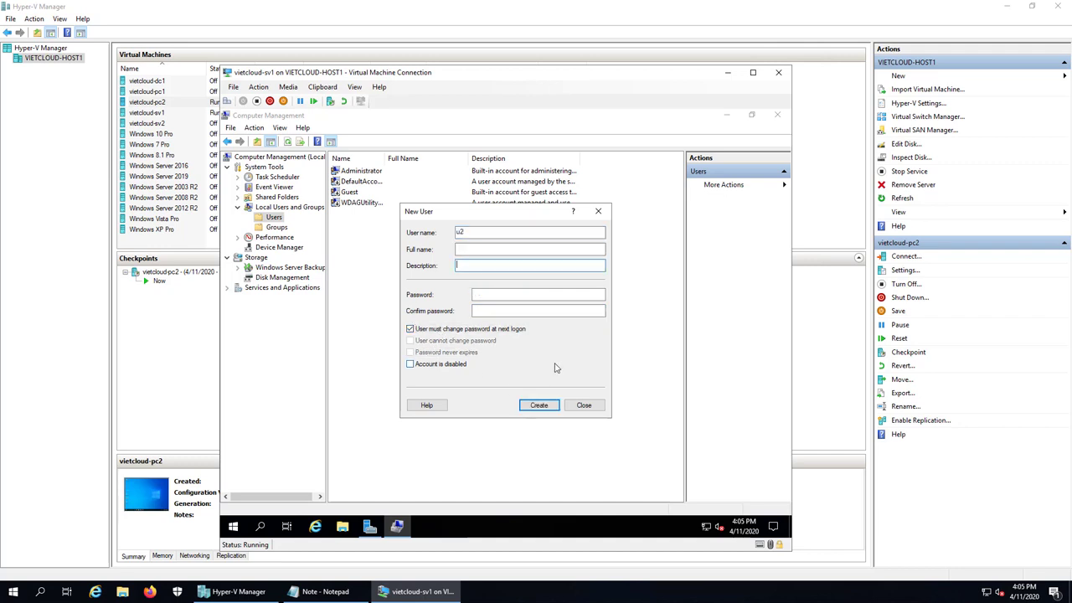
{"action": "type", "text": "123456aA@"}
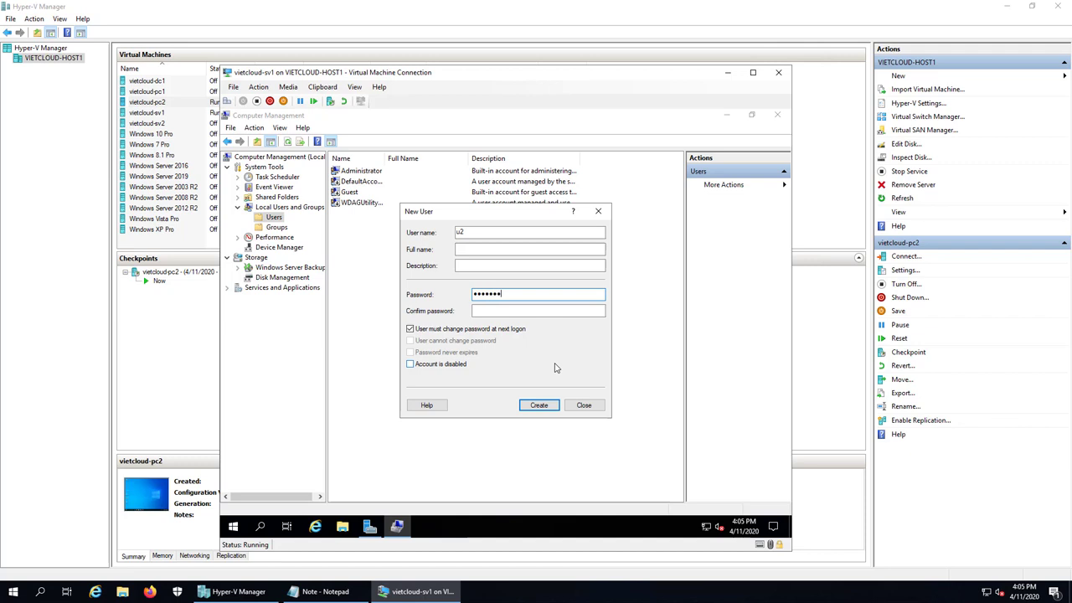
{"action": "type", "text": "123"}
{"action": "key", "text": "Tab"}
{"action": "type", "text": "12345"}
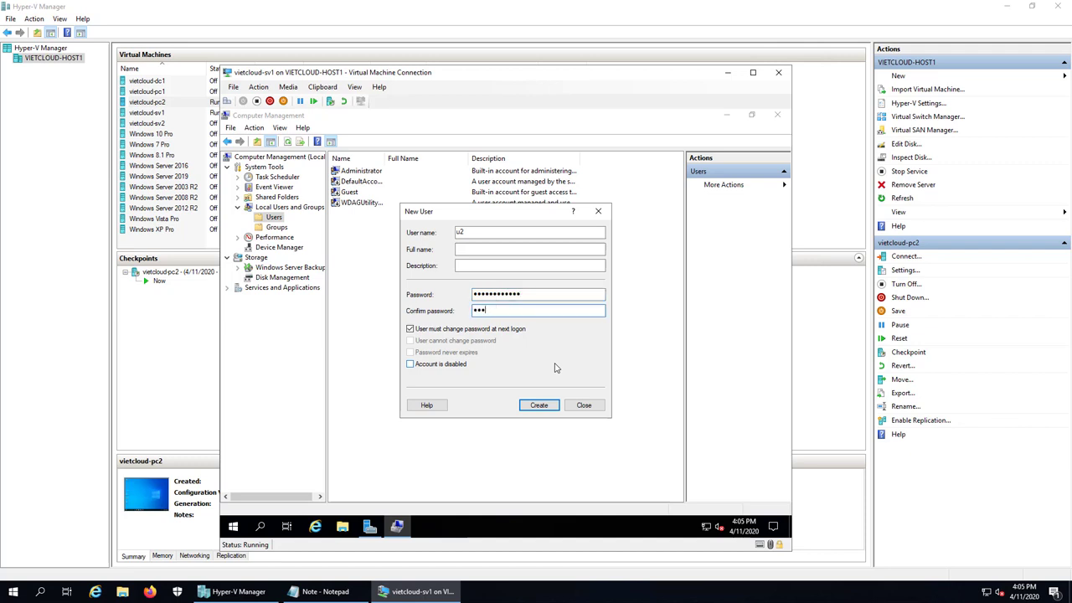
{"action": "type", "text": "6aA@123"}
{"action": "left_click", "coordinate": [430, 329]}
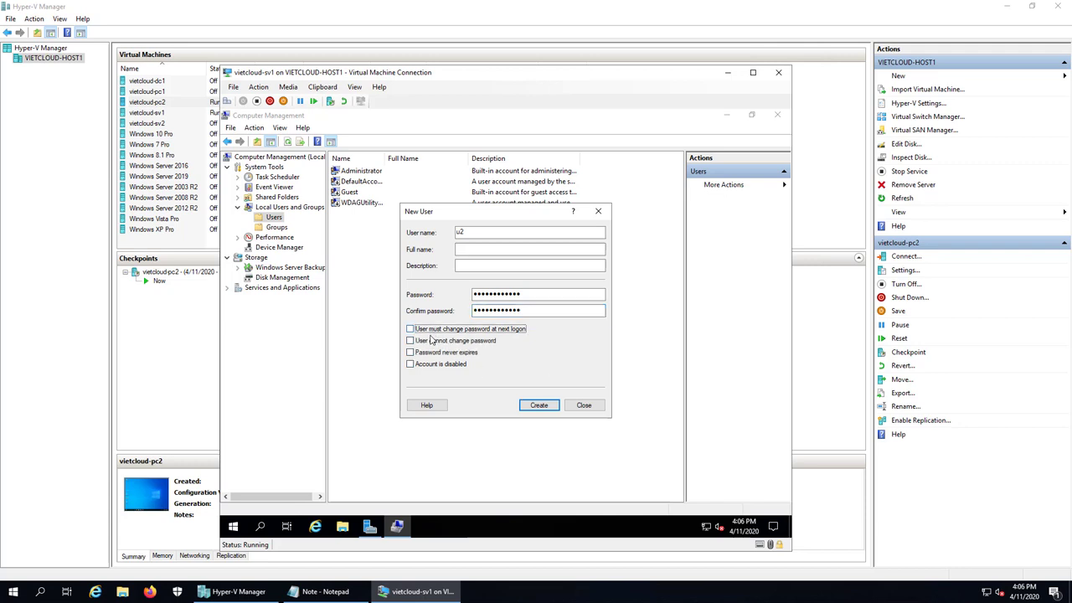
{"action": "left_click", "coordinate": [425, 354]}
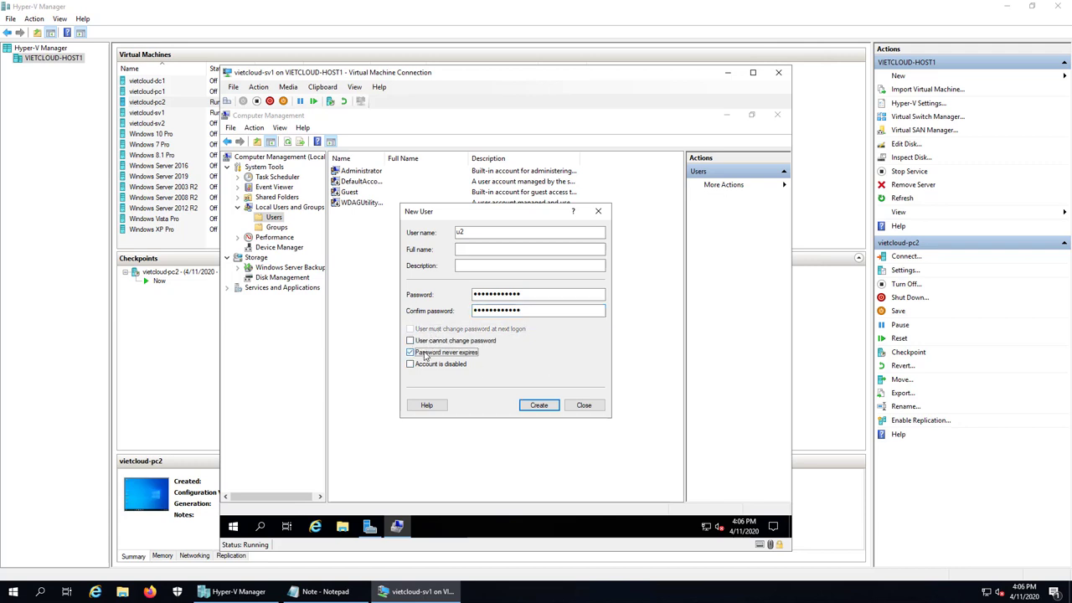
{"action": "left_click", "coordinate": [539, 406]}
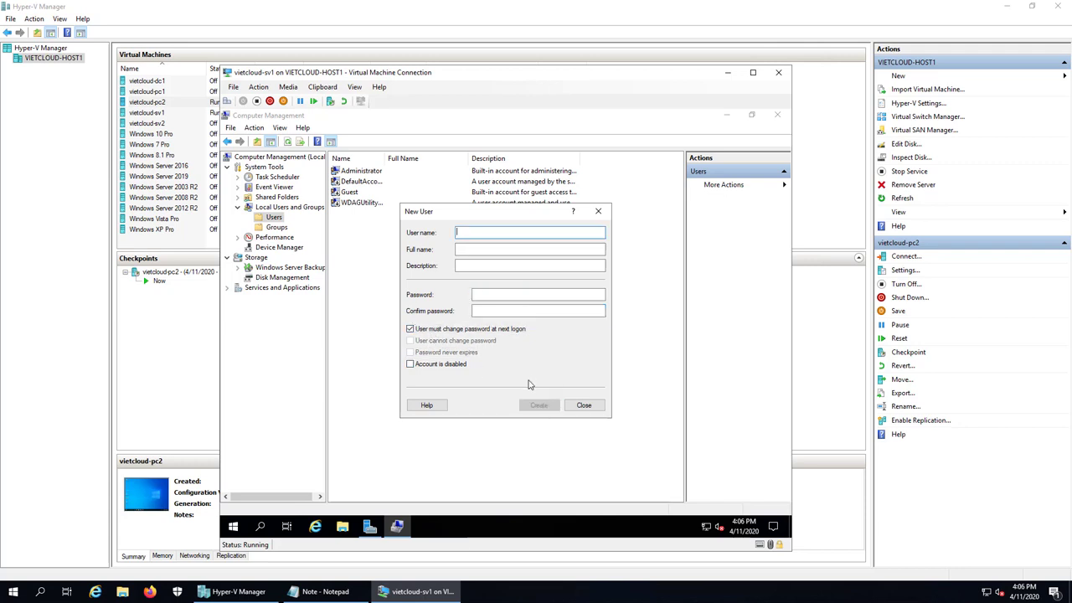
{"action": "left_click", "coordinate": [584, 404]}
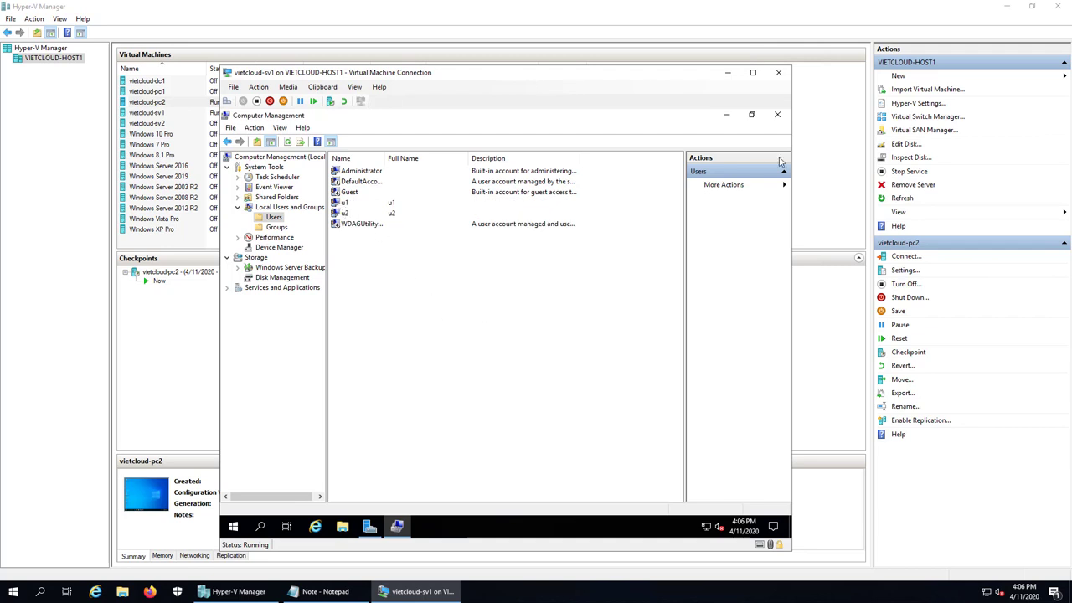
Close Computer Management and create a new folder named DATA on the C: drive
{"action": "left_click", "coordinate": [778, 116]}
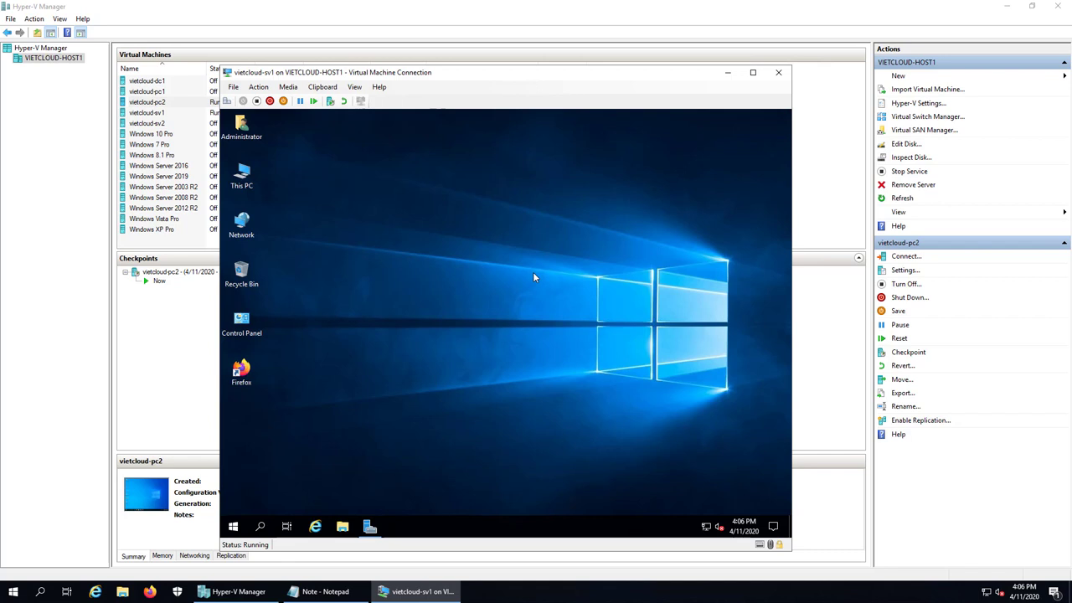
{"action": "double_click", "coordinate": [242, 178]}
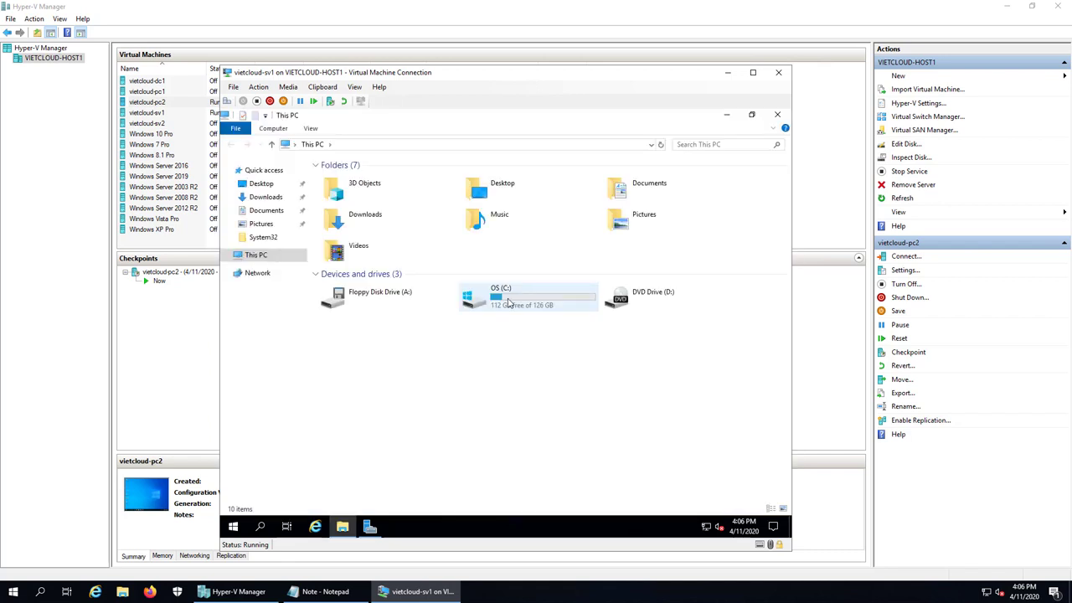
{"action": "double_click", "coordinate": [508, 303]}
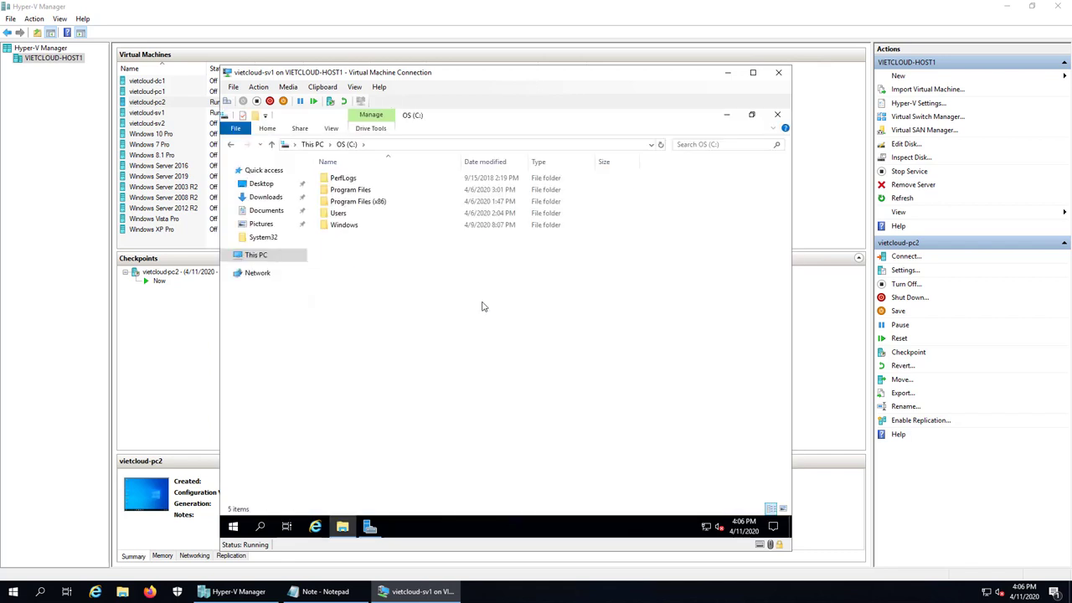
{"action": "right_click", "coordinate": [405, 301]}
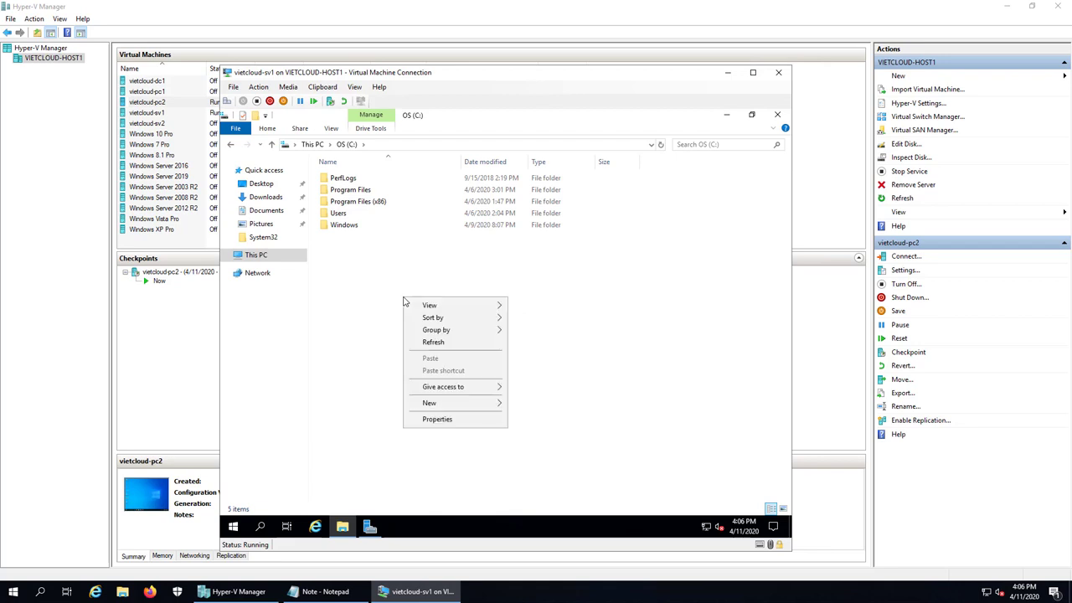
{"action": "mouse_move", "coordinate": [474, 406]}
{"action": "left_click", "coordinate": [534, 405]}
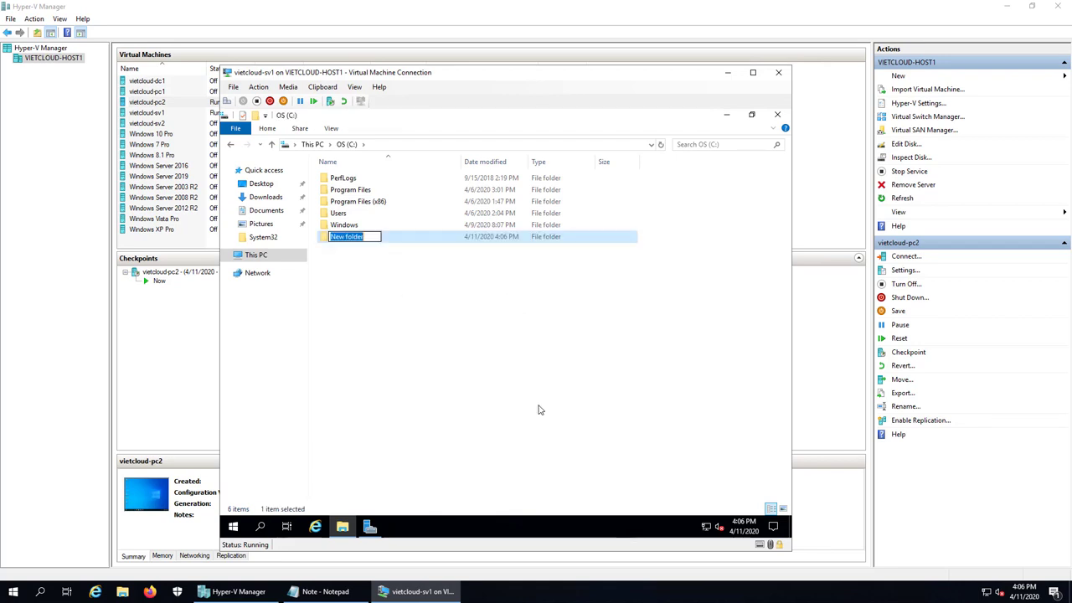
{"action": "type", "text": "DATA"}
{"action": "left_click", "coordinate": [539, 410]}
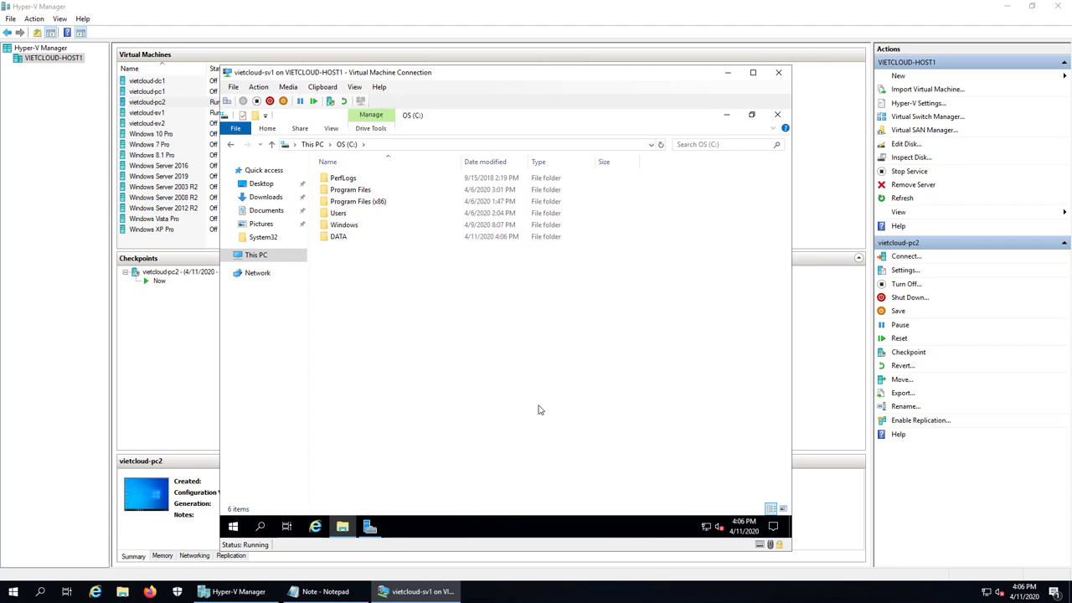
Share the DATA folder as DATA with Everyone granted Full Control
{"action": "right_click", "coordinate": [344, 239]}
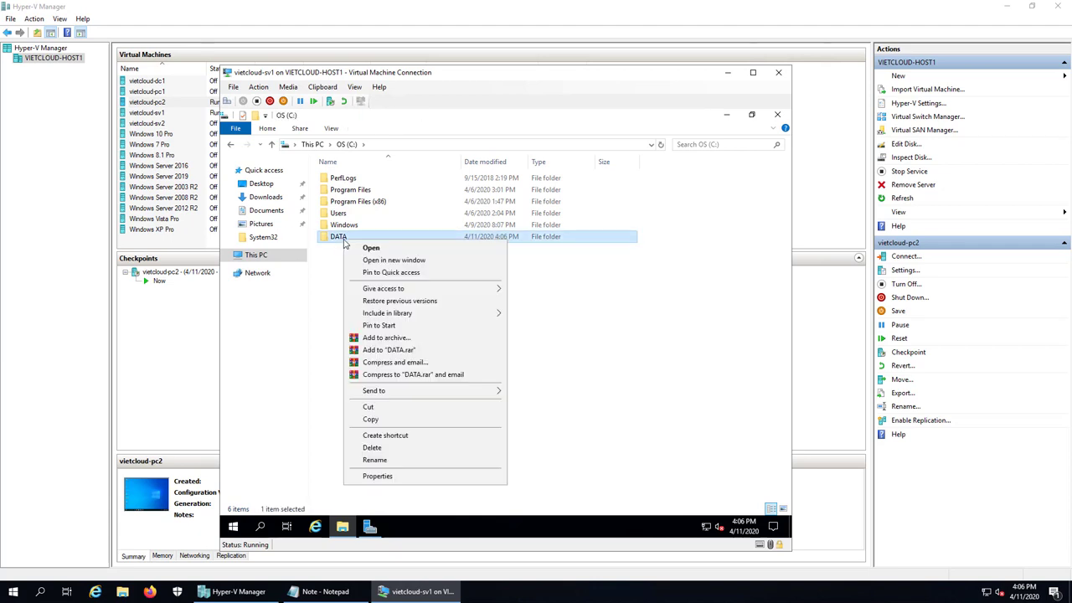
{"action": "left_click", "coordinate": [402, 476]}
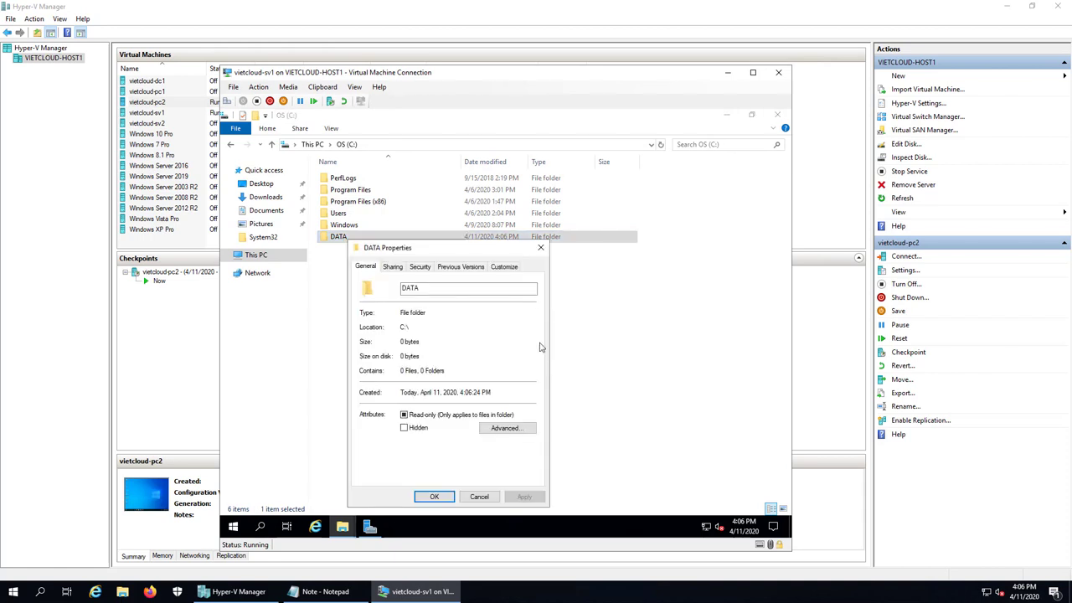
{"action": "left_click", "coordinate": [392, 266]}
{"action": "left_click", "coordinate": [412, 401]}
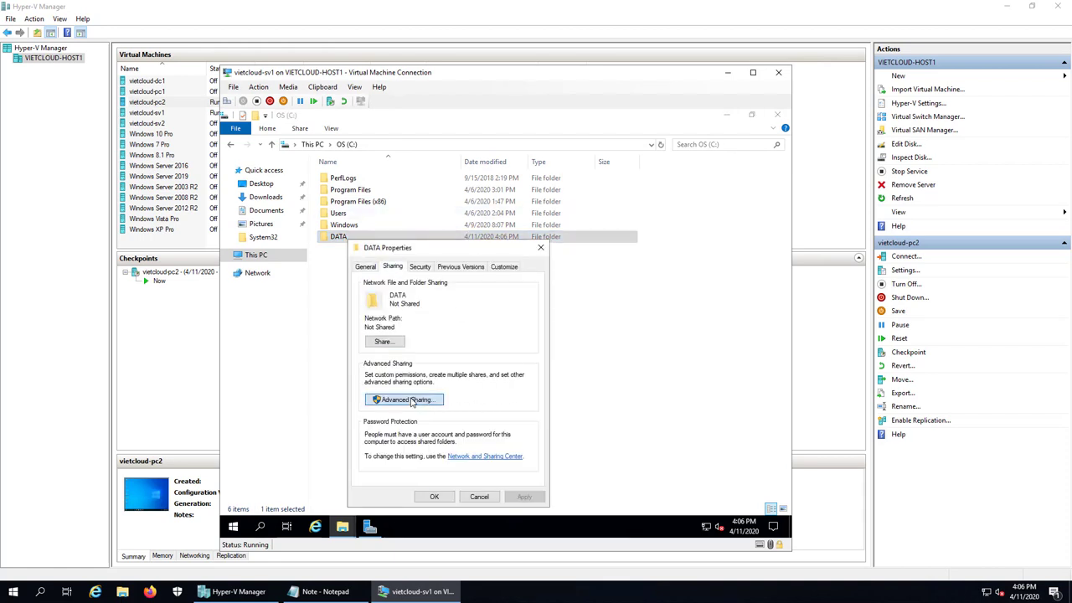
{"action": "left_click", "coordinate": [378, 288]}
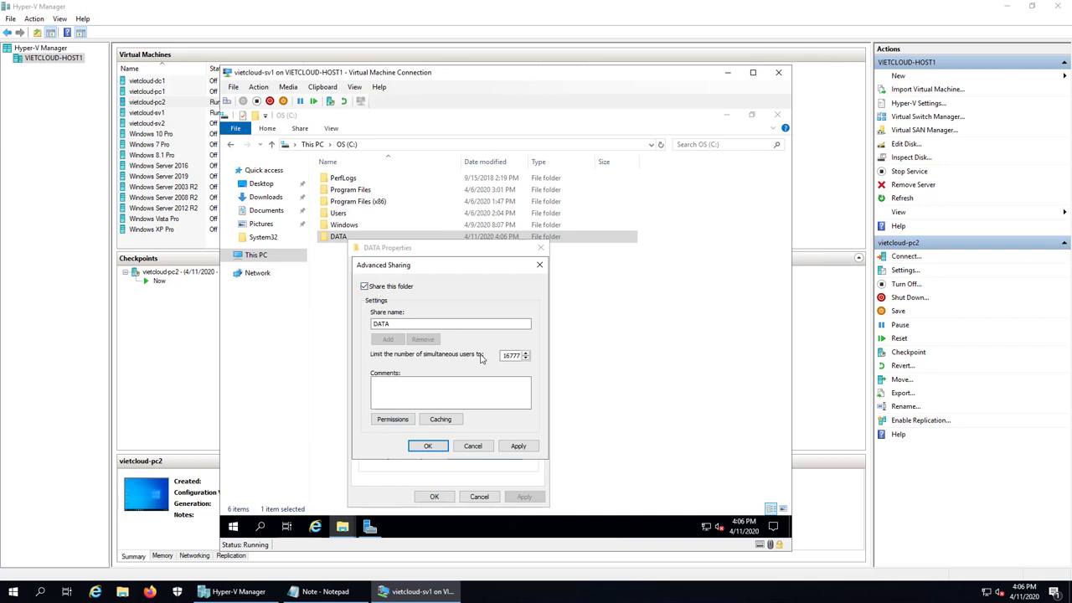
{"action": "left_click", "coordinate": [393, 419]}
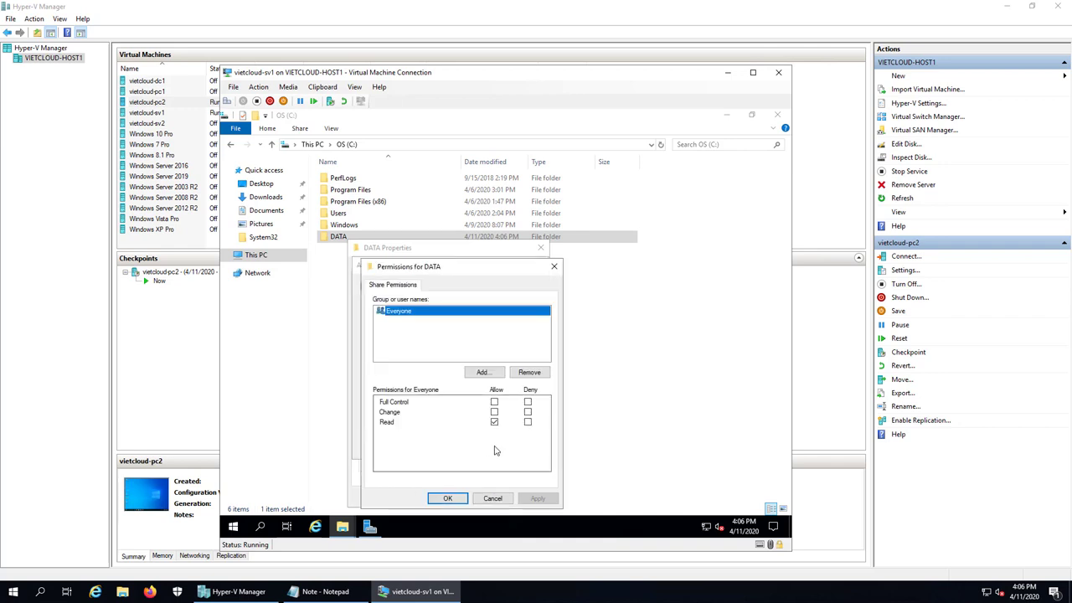
{"action": "left_click", "coordinate": [494, 402]}
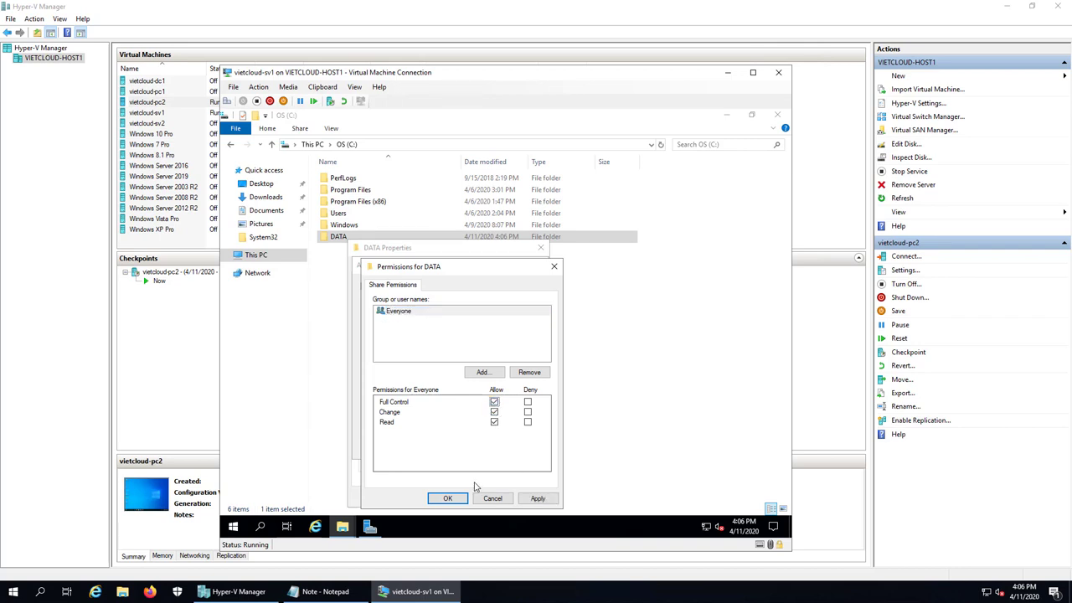
{"action": "left_click", "coordinate": [456, 500]}
{"action": "left_click", "coordinate": [429, 445]}
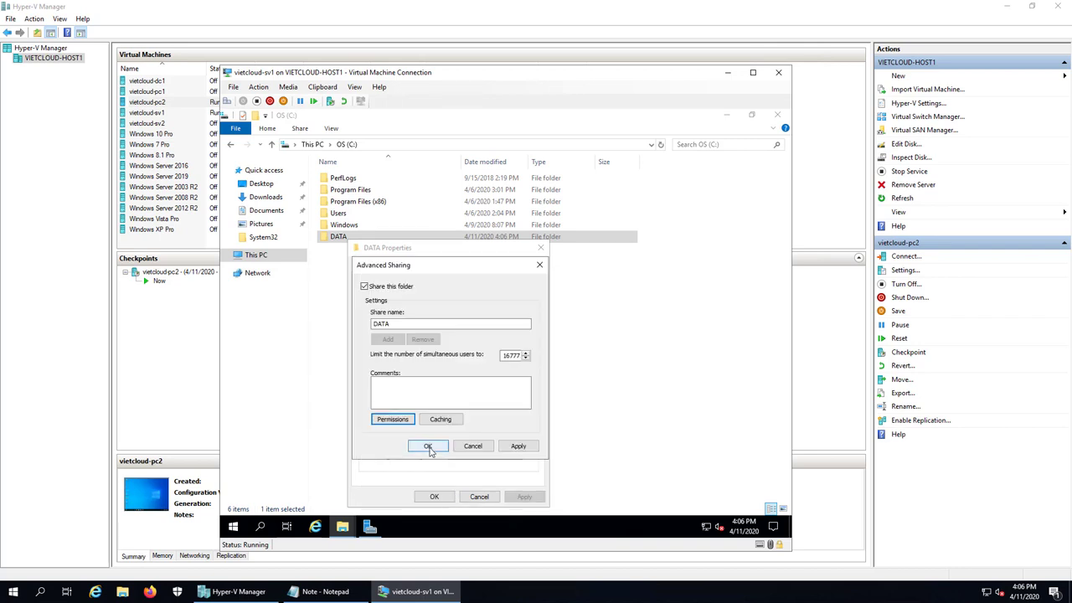
{"action": "left_click", "coordinate": [434, 496]}
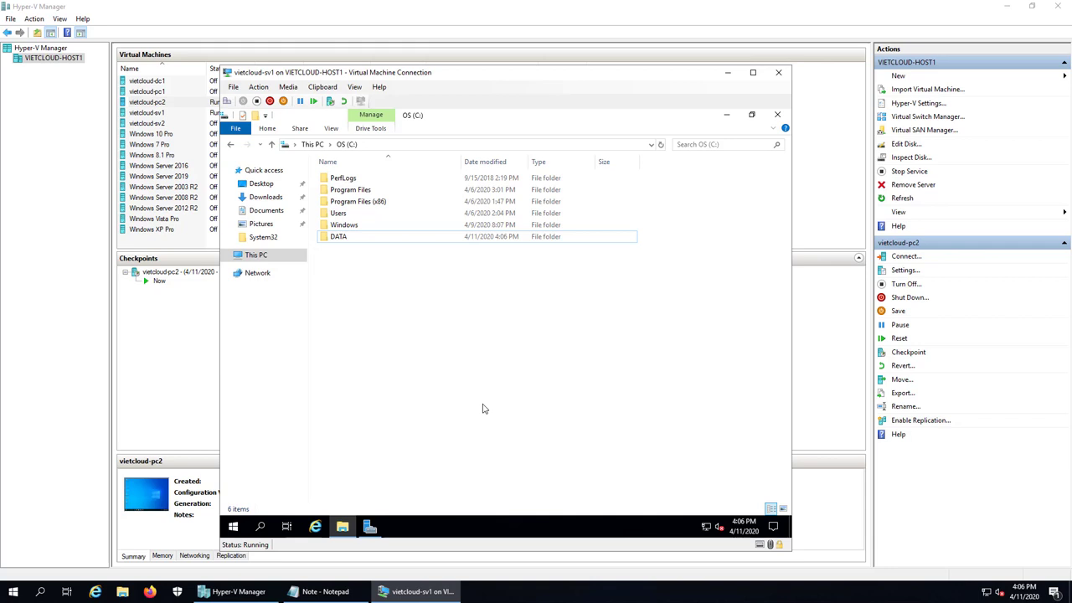
Create a text document named data1 inside the DATA folder
{"action": "left_click", "coordinate": [335, 239]}
{"action": "left_click", "coordinate": [379, 316]}
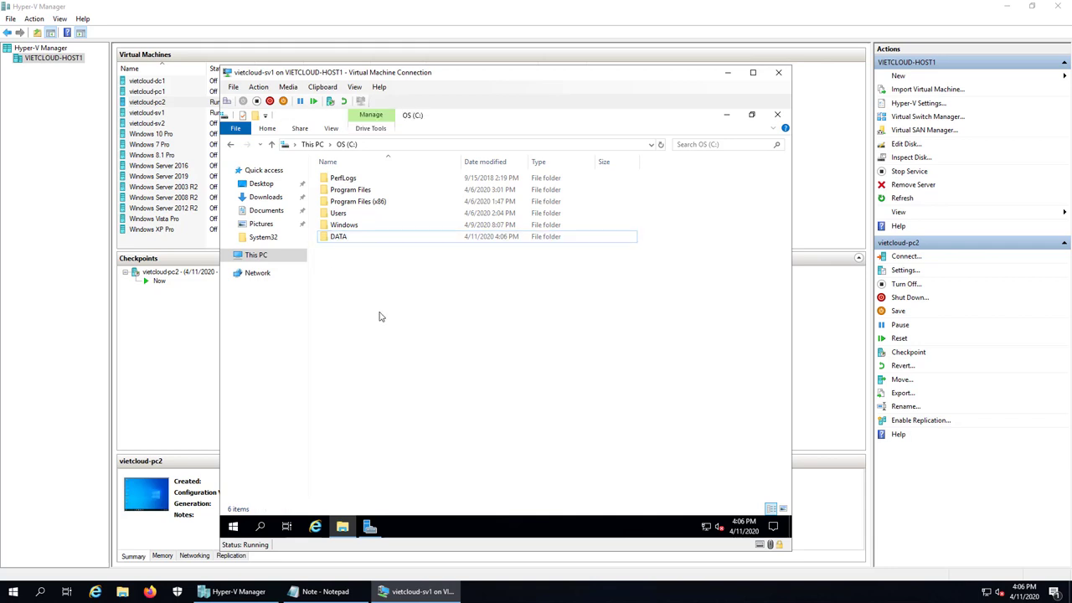
{"action": "double_click", "coordinate": [340, 238]}
{"action": "right_click", "coordinate": [346, 276]}
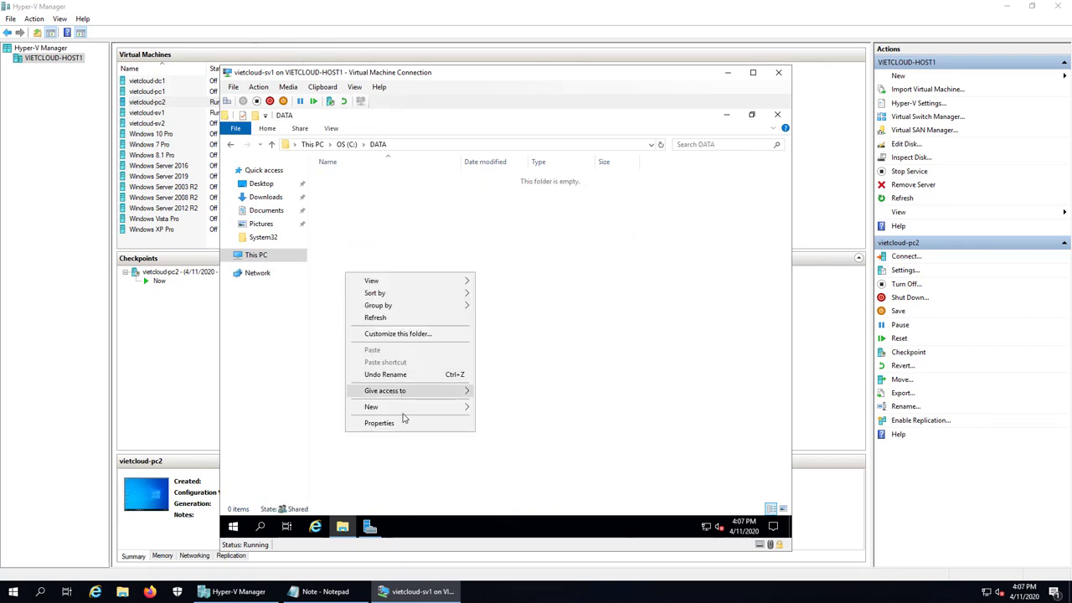
{"action": "mouse_move", "coordinate": [433, 409]}
{"action": "left_click", "coordinate": [533, 486]}
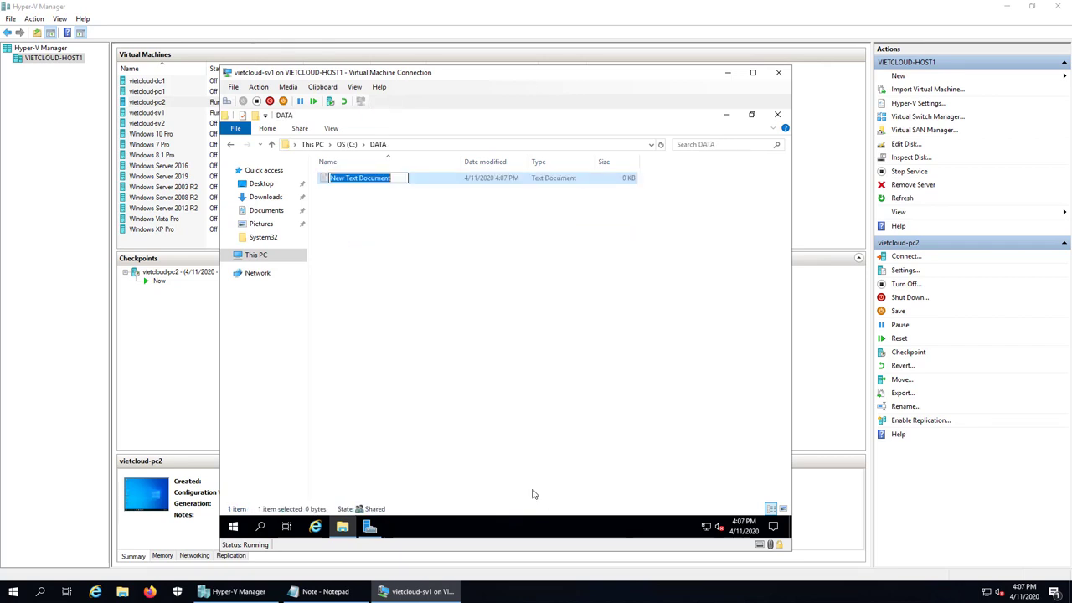
{"action": "type", "text": "data"}
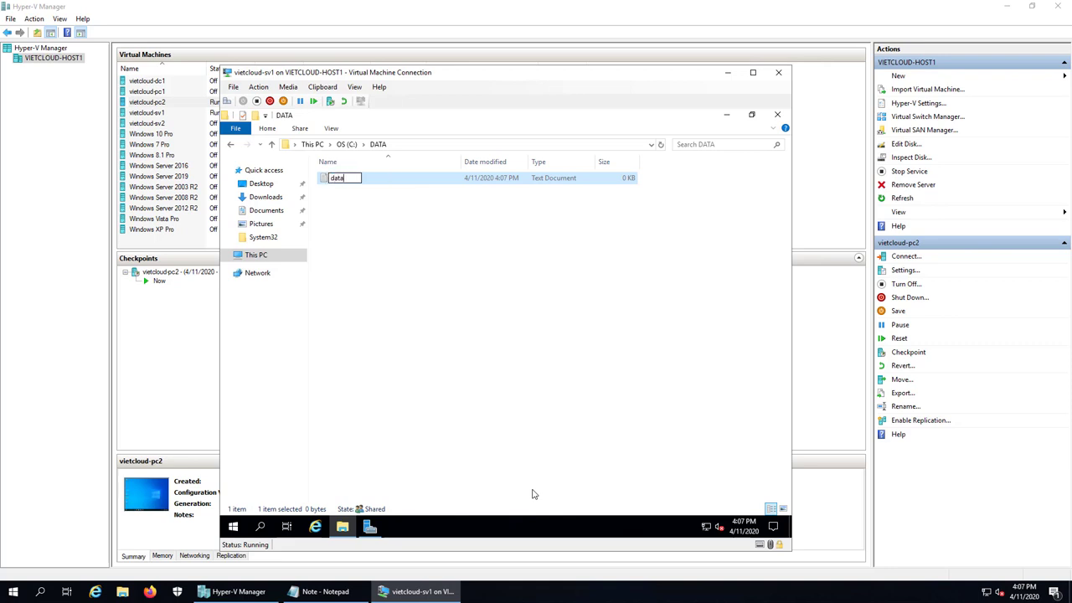
{"action": "type", "text": "1"}
{"action": "key", "text": "Return"}
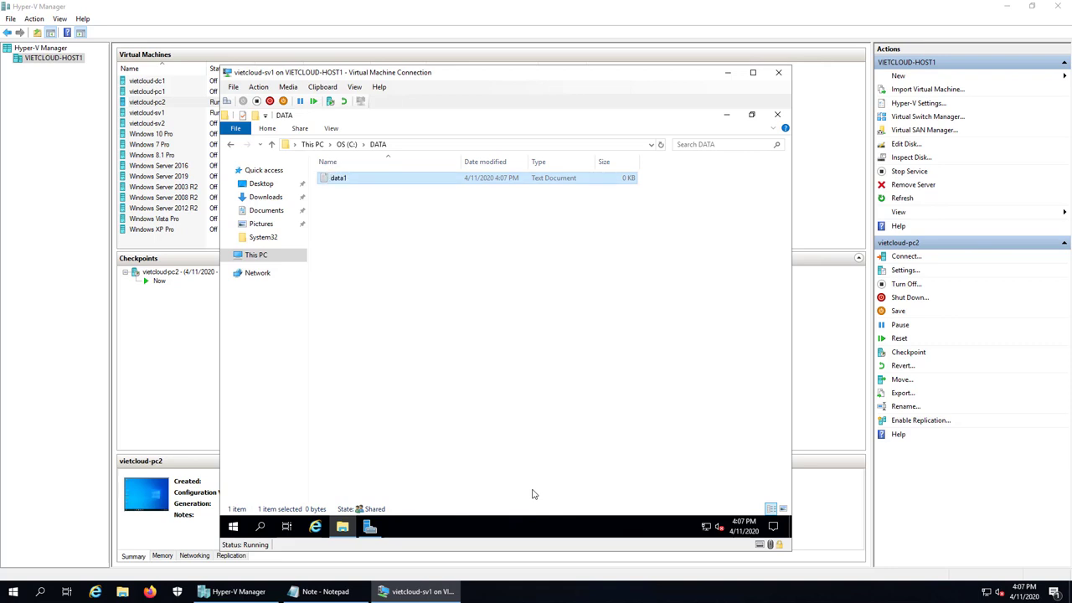
Type 'Hello' into data1, close Notepad, and go back to the C: drive
{"action": "key", "text": "Return"}
{"action": "type", "text": "Gelll"}
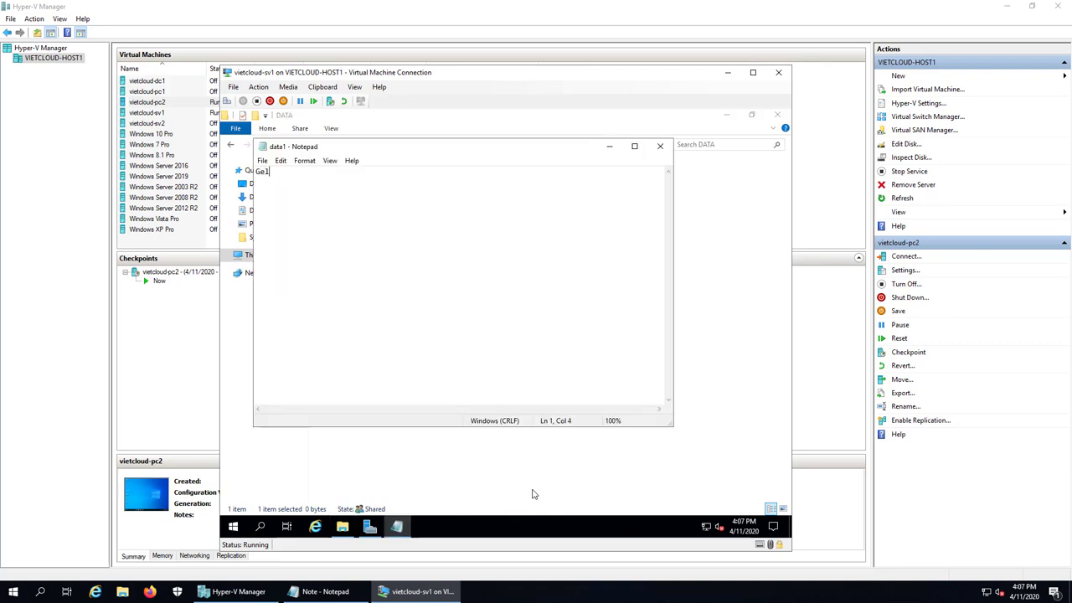
{"action": "key", "text": "BackSpace"}
{"action": "key", "text": "BackSpace"}
{"action": "key", "text": "BackSpace"}
{"action": "key", "text": "BackSpace"}
{"action": "key", "text": "BackSpace"}
{"action": "type", "text": "Hello"}
{"action": "left_click", "coordinate": [262, 161]}
{"action": "left_click", "coordinate": [401, 215]}
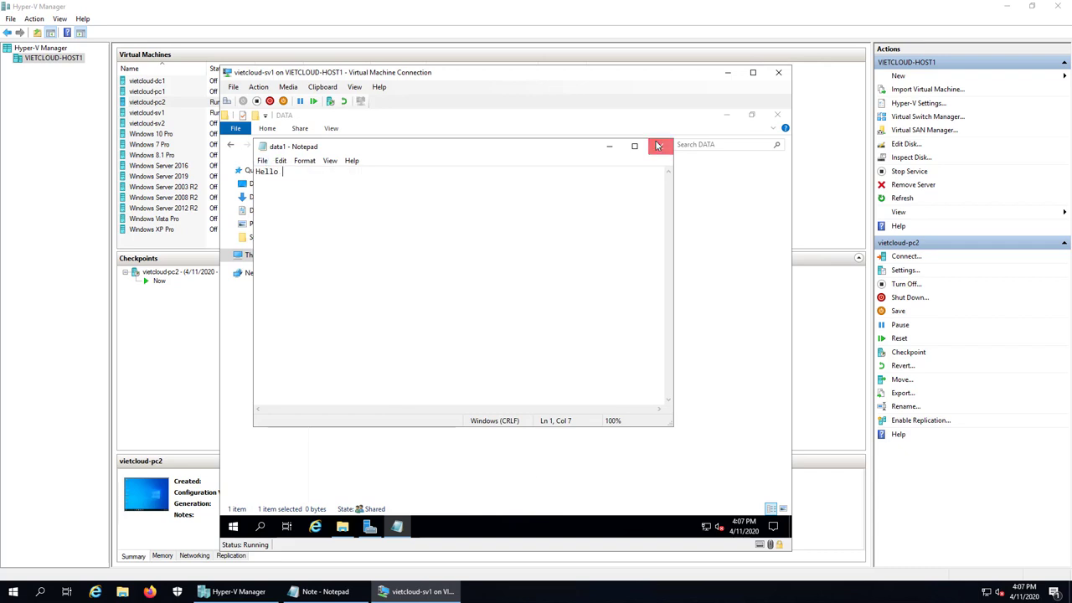
{"action": "left_click", "coordinate": [658, 145]}
{"action": "left_click", "coordinate": [230, 145]}
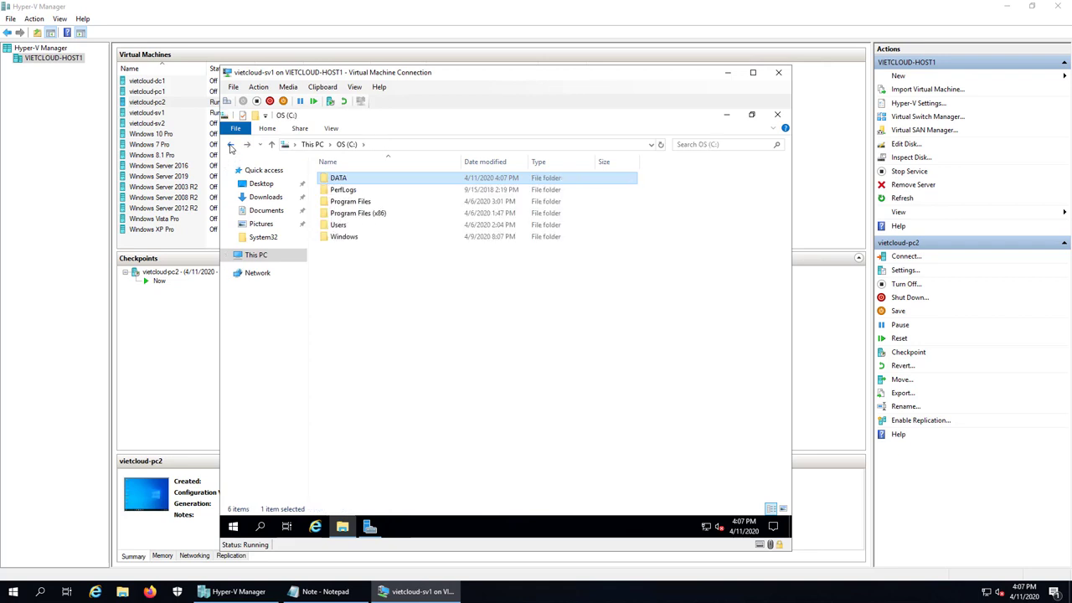
Create a new folder named DATA_BIMAT on the C: drive
{"action": "right_click", "coordinate": [367, 347]}
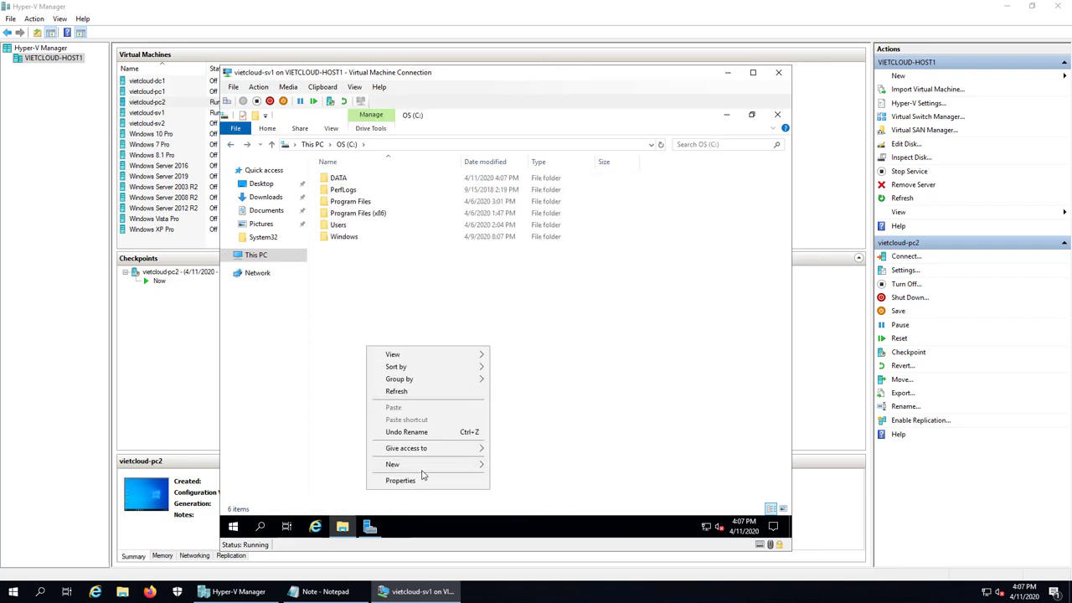
{"action": "mouse_move", "coordinate": [434, 466]}
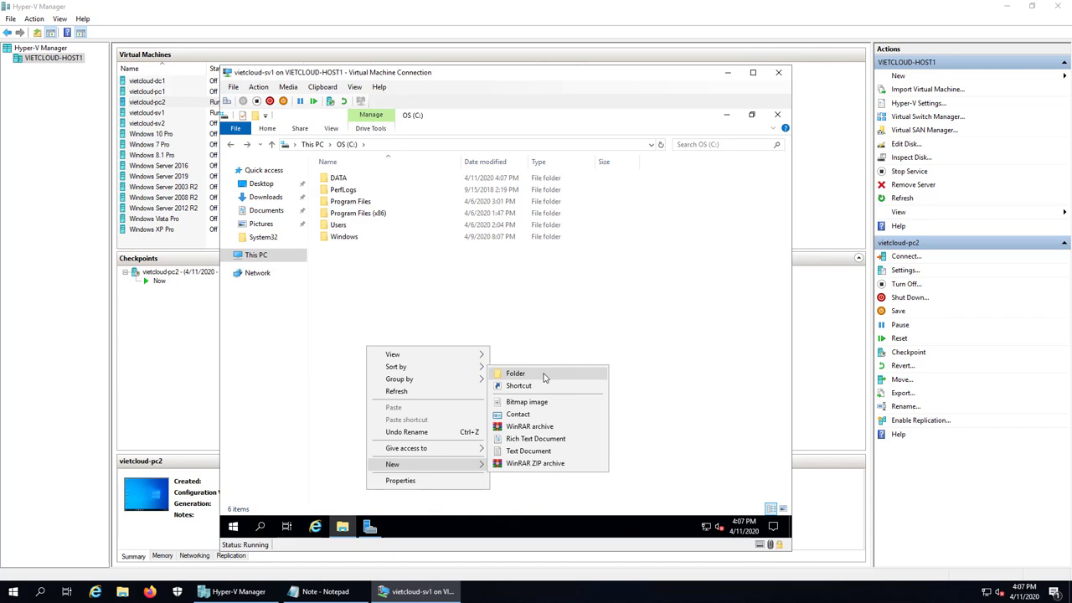
{"action": "left_click", "coordinate": [544, 378]}
{"action": "type", "text": "DATA"}
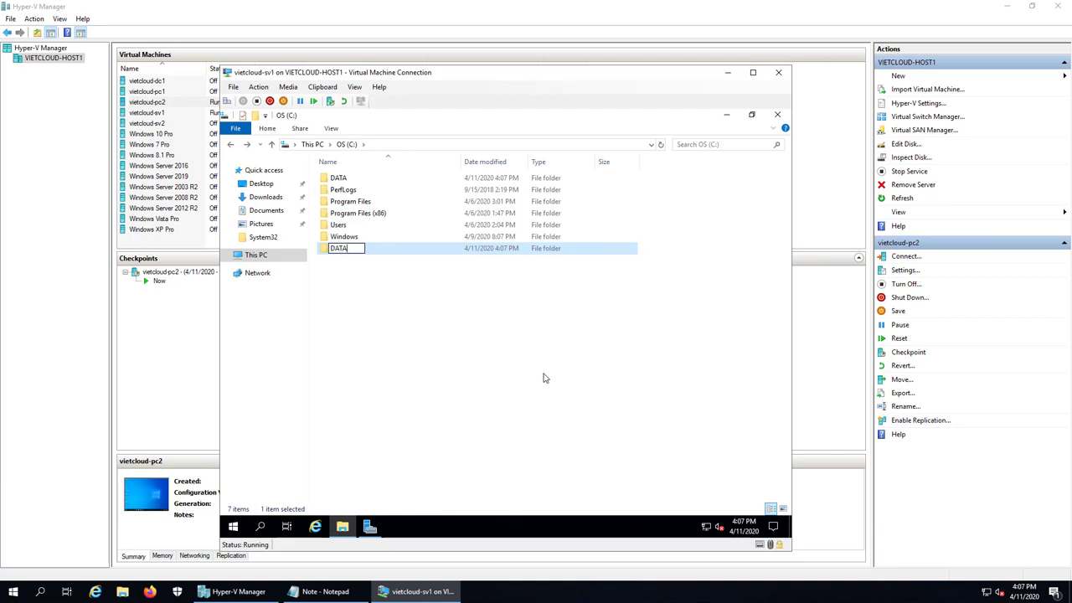
{"action": "type", "text": "_BIMAT"}
{"action": "key", "text": "Return"}
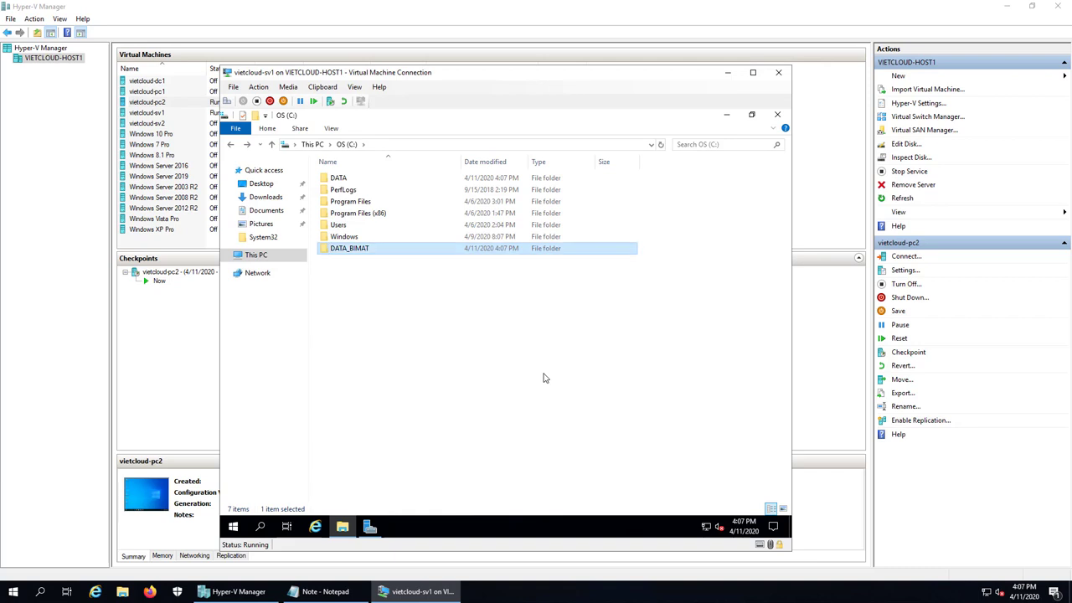
{"action": "right_click", "coordinate": [365, 255]}
Turn on sharing for DATA_BIMAT under its own name in Advanced Sharing
{"action": "left_click", "coordinate": [427, 486]}
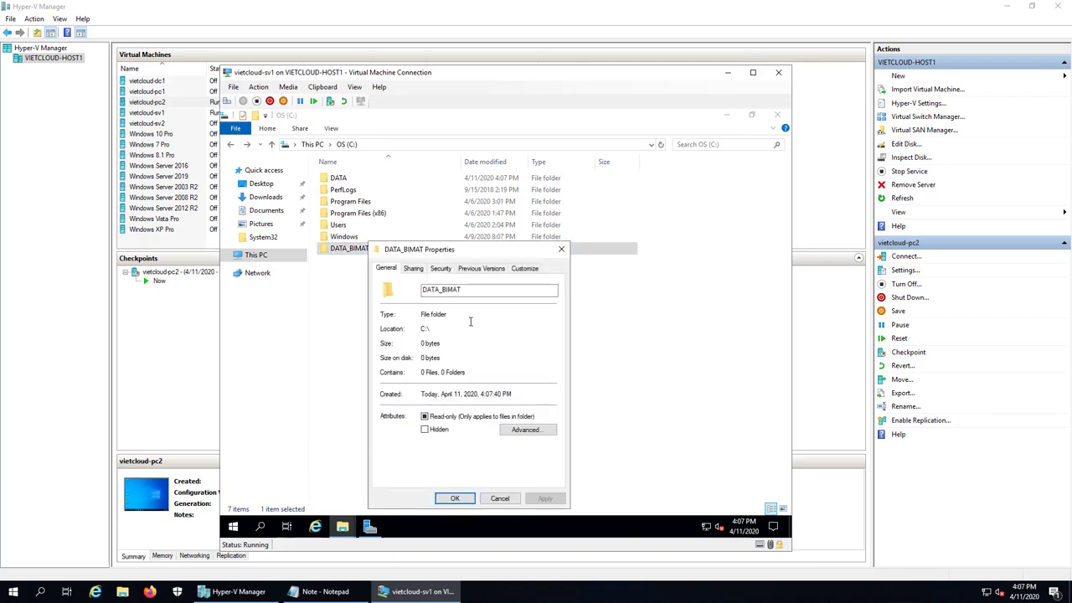
{"action": "left_click", "coordinate": [414, 268]}
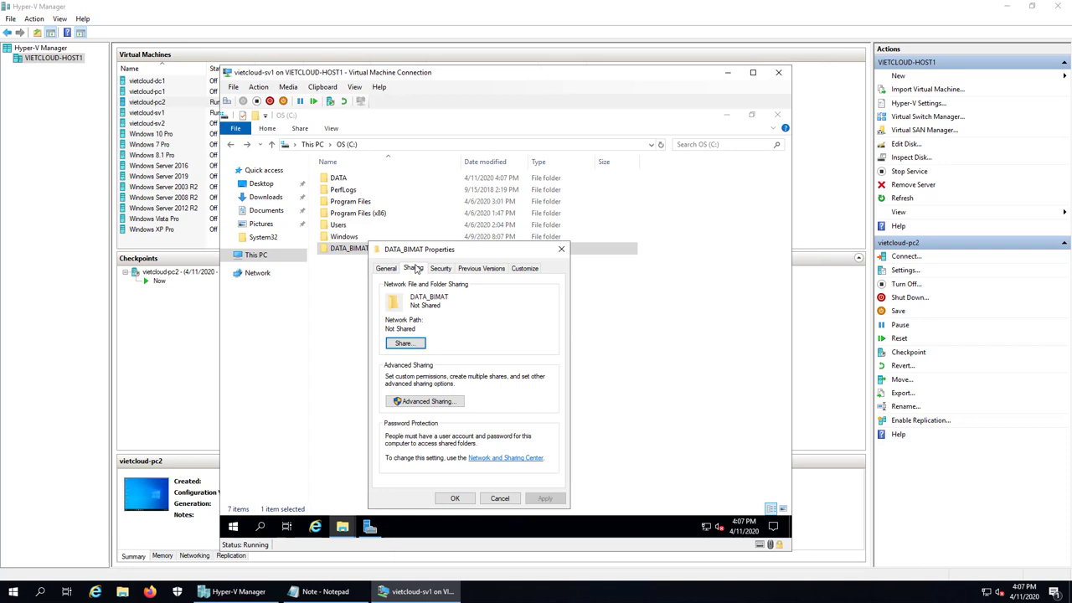
{"action": "left_click", "coordinate": [456, 401]}
{"action": "left_click", "coordinate": [409, 289]}
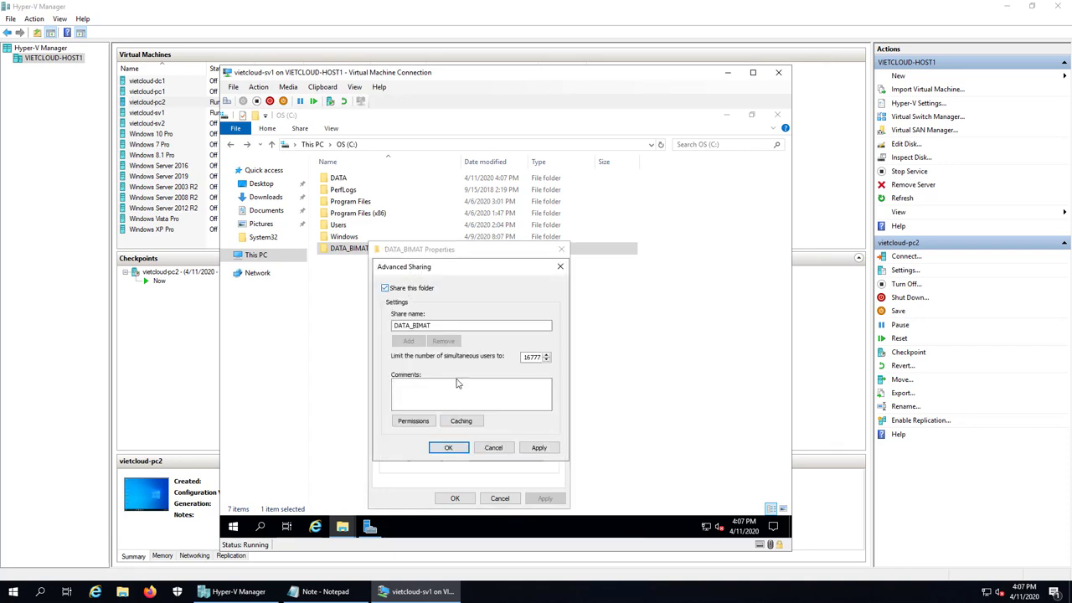
{"action": "left_click", "coordinate": [413, 420]}
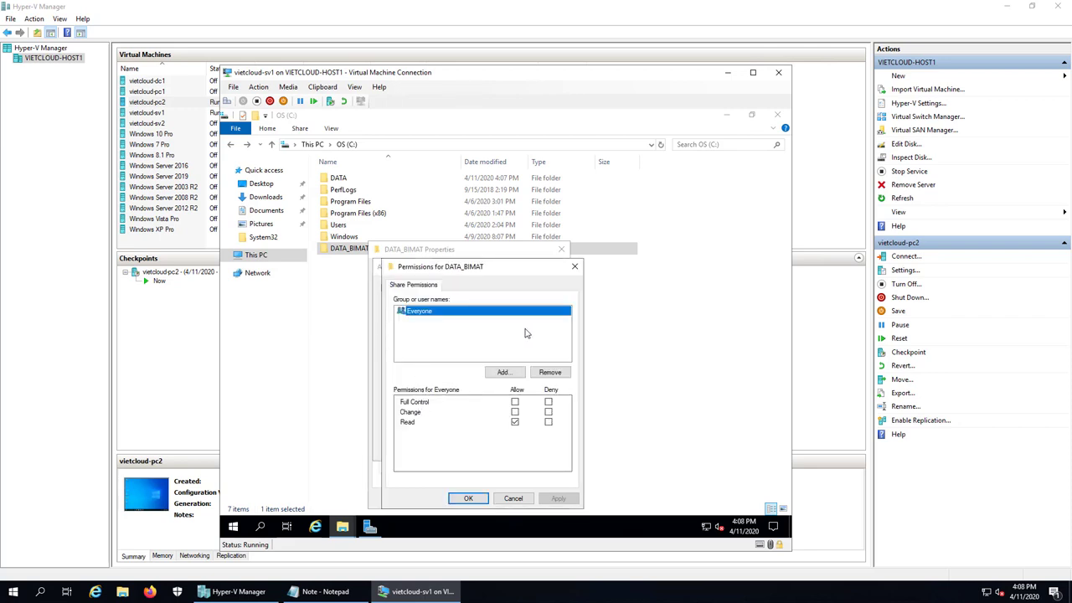
Replace Everyone with SV1\Administrators at Full Control in the share permissions and close all dialogs
{"action": "left_click", "coordinate": [552, 375]}
{"action": "left_click", "coordinate": [507, 373]}
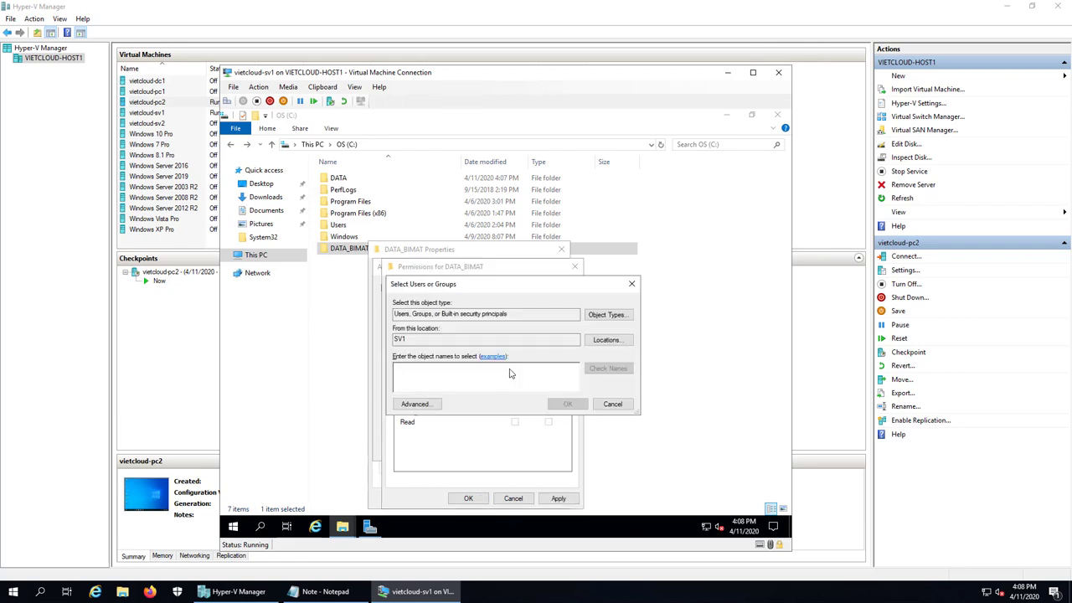
{"action": "type", "text": "administrat"}
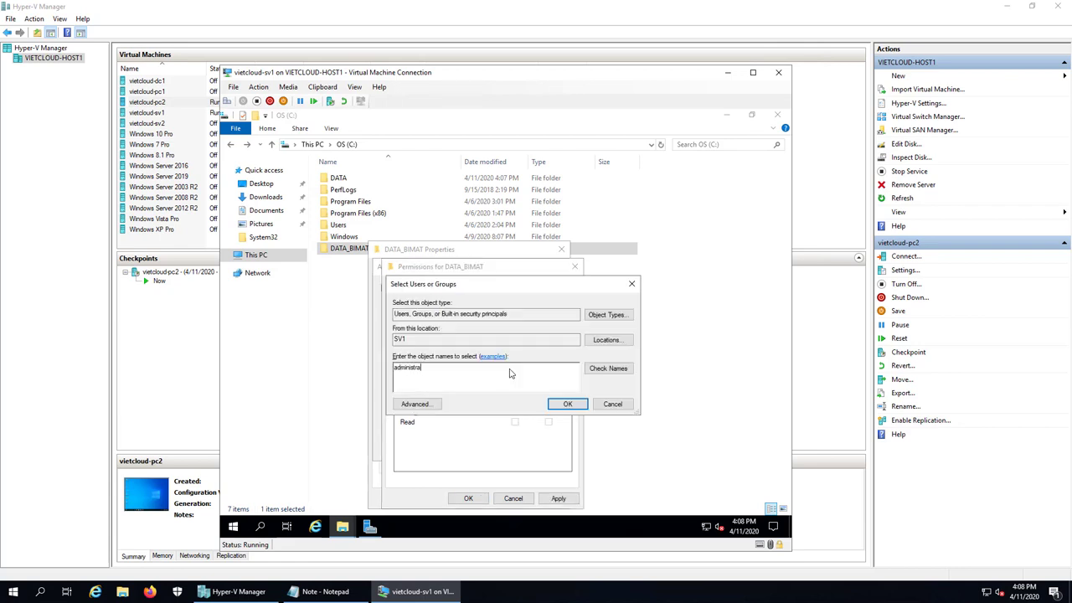
{"action": "type", "text": "ors"}
{"action": "left_click", "coordinate": [608, 369]}
{"action": "left_click", "coordinate": [567, 404]}
{"action": "left_click", "coordinate": [516, 402]}
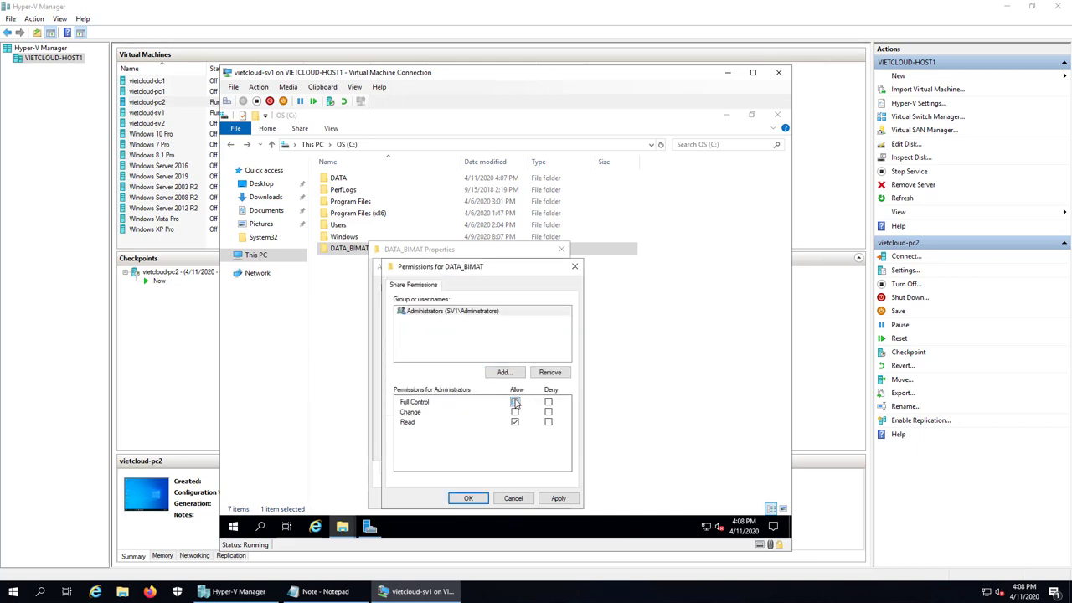
{"action": "left_click", "coordinate": [468, 499]}
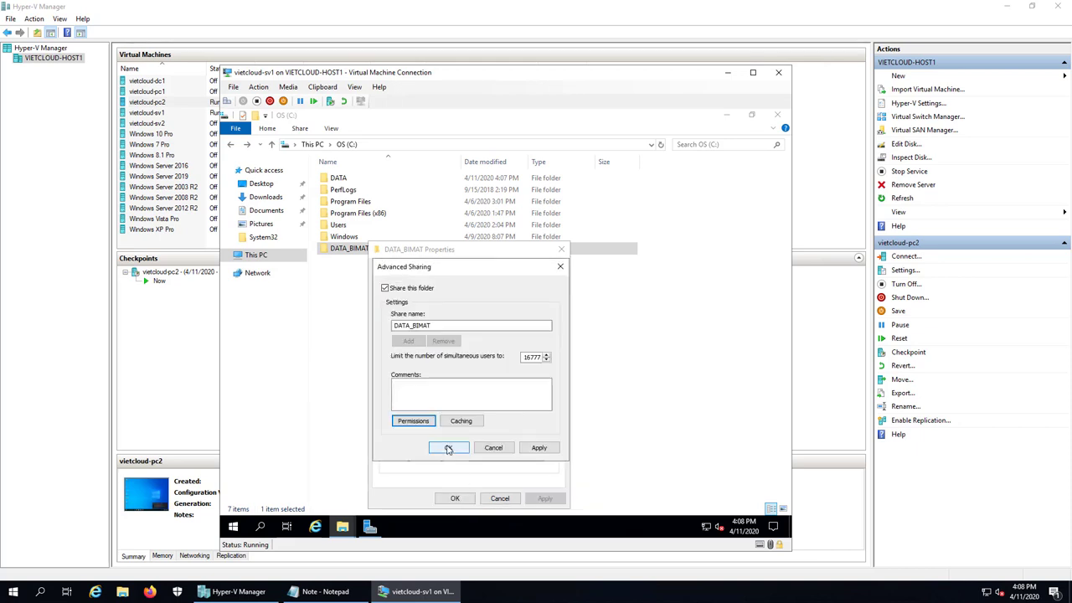
{"action": "left_click", "coordinate": [449, 448]}
{"action": "left_click", "coordinate": [455, 499]}
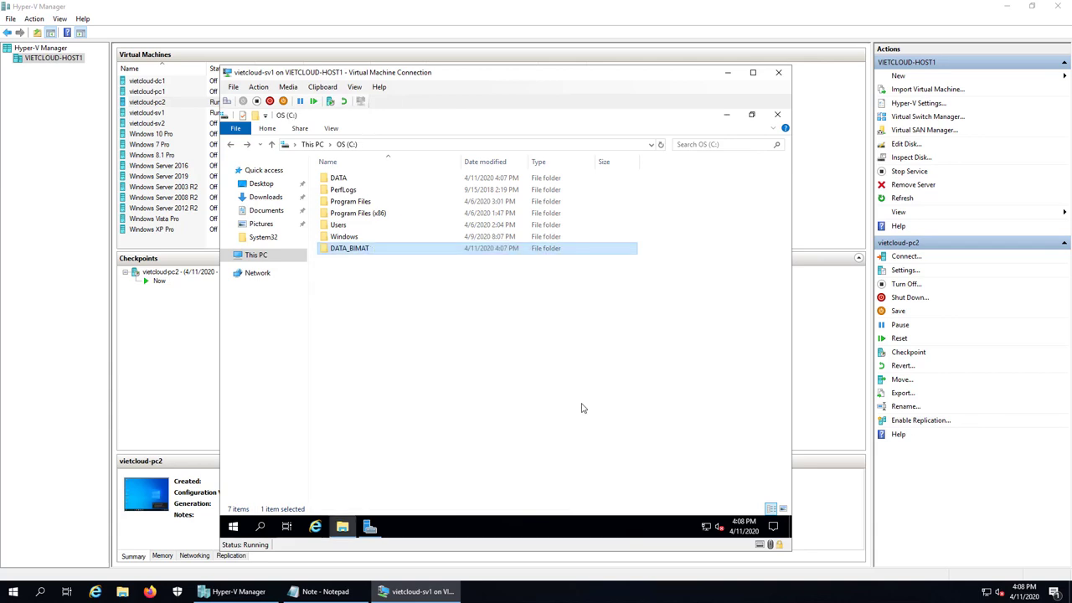
Create a text document named data1 inside the DATA_BIMAT folder
{"action": "left_click", "coordinate": [358, 251]}
{"action": "double_click", "coordinate": [358, 252]}
{"action": "right_click", "coordinate": [359, 252]}
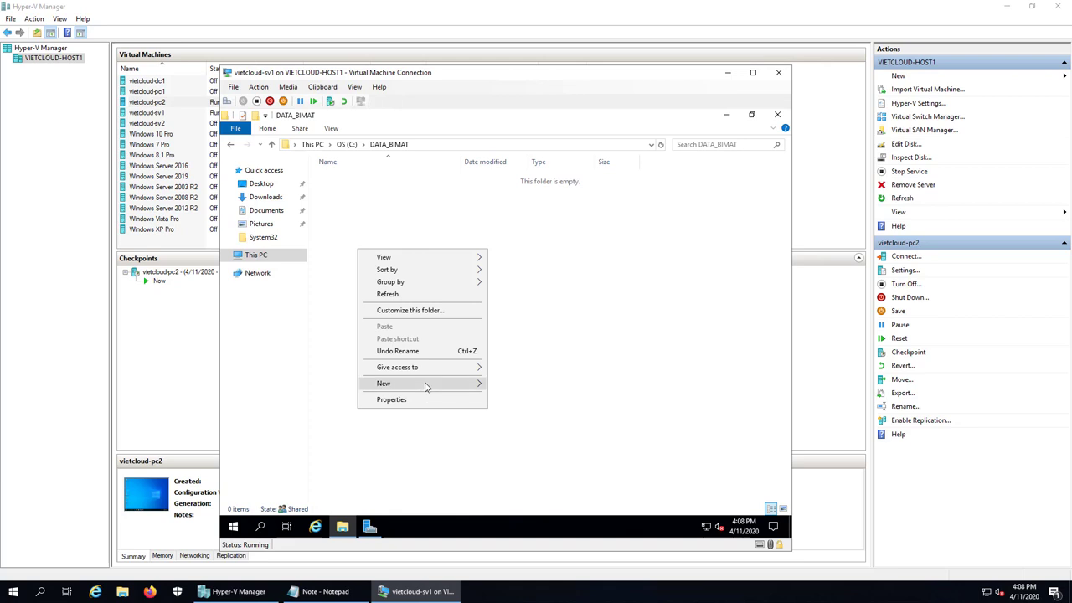
{"action": "mouse_move", "coordinate": [426, 383]}
{"action": "left_click", "coordinate": [561, 462]}
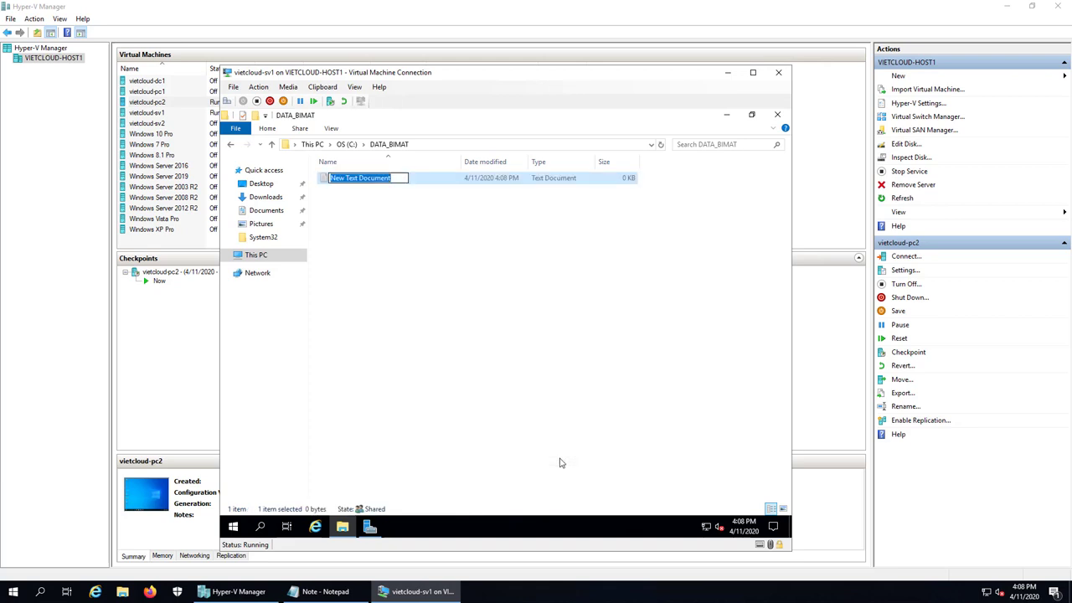
{"action": "type", "text": "data1"}
{"action": "key", "text": "Return"}
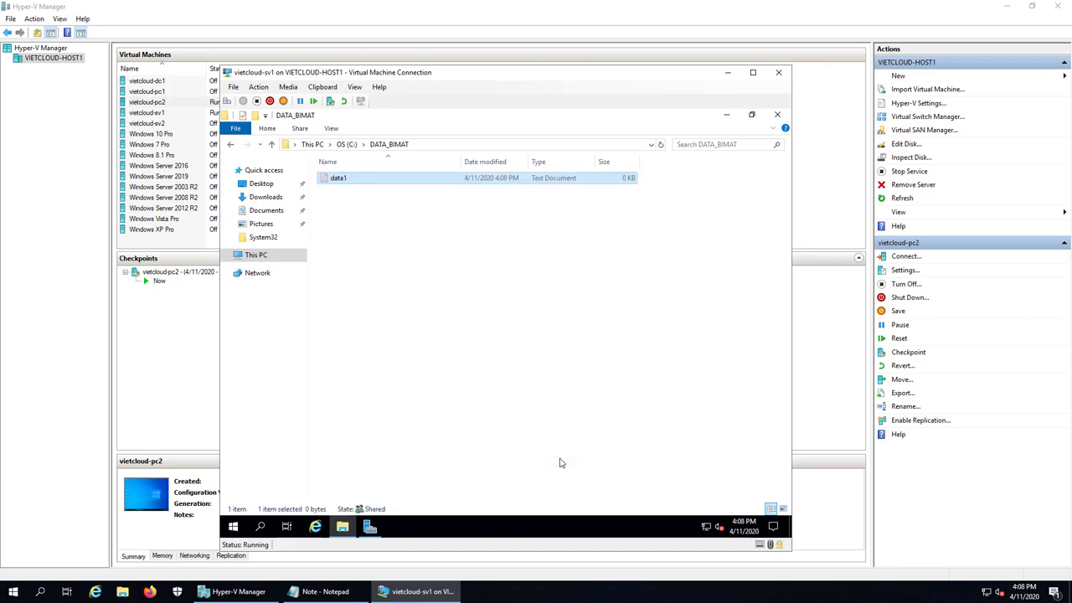
Type 'Bi Mat' into data1, save and close it, and return to the C: drive
{"action": "key", "text": "Return"}
{"action": "type", "text": "Bi "}
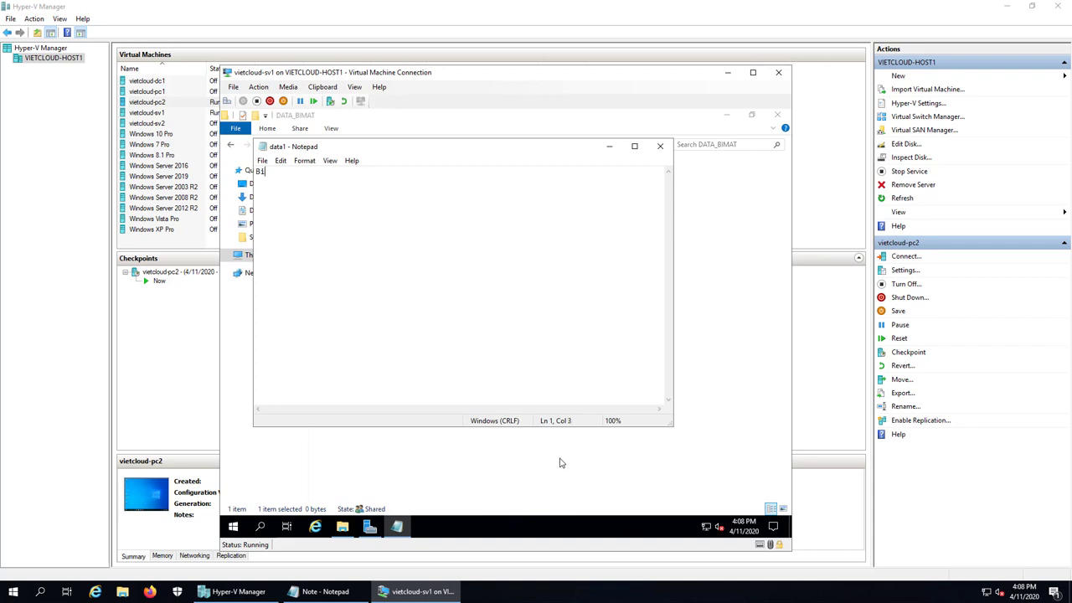
{"action": "type", "text": "Mat"}
{"action": "left_click", "coordinate": [262, 161]}
{"action": "left_click", "coordinate": [278, 197]}
{"action": "left_click", "coordinate": [660, 145]}
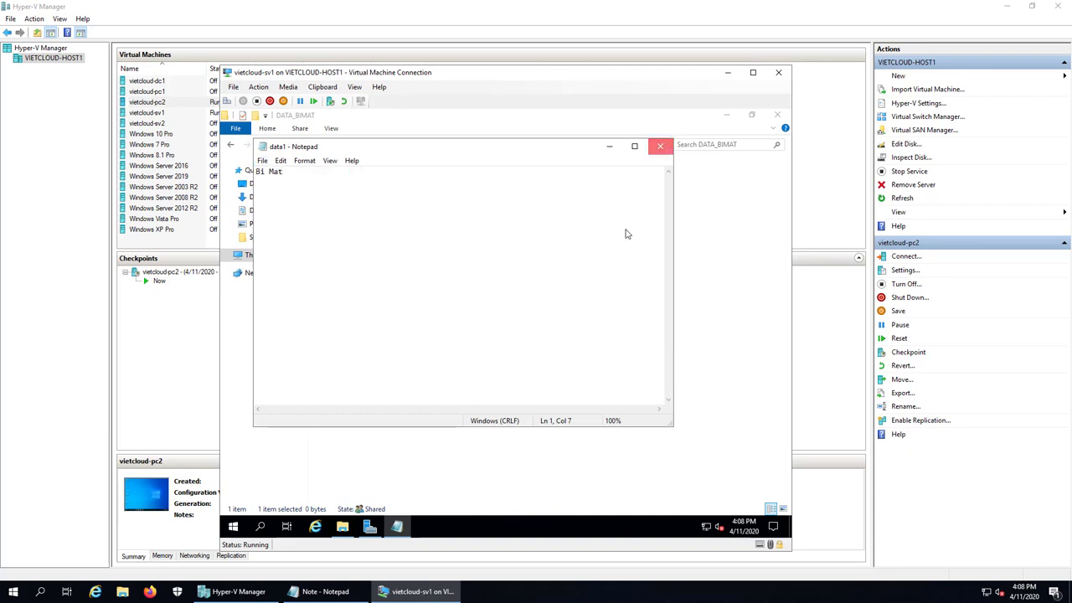
{"action": "left_click", "coordinate": [231, 145]}
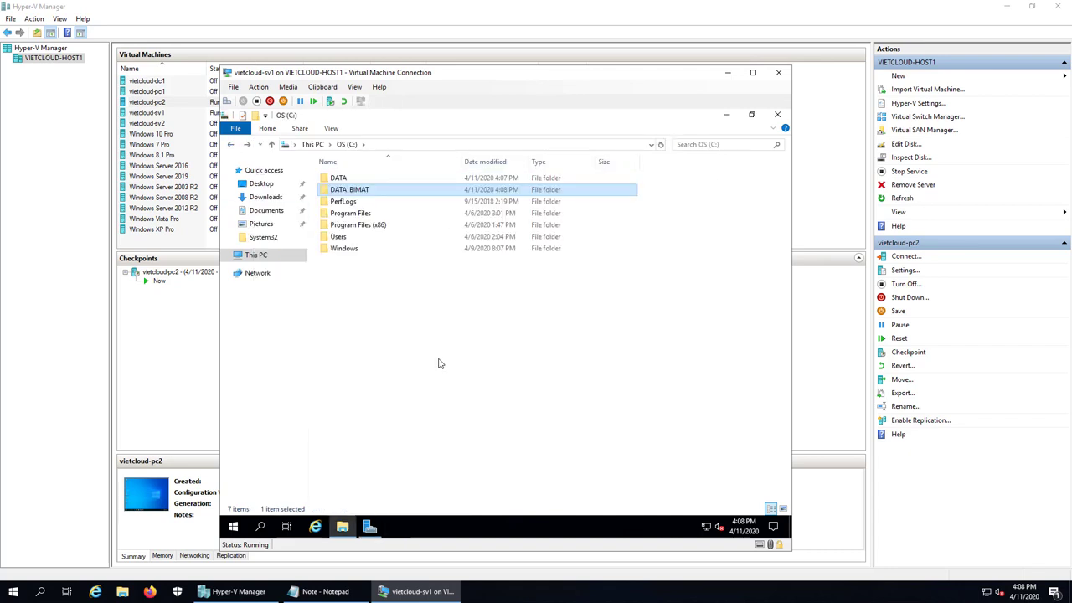
{"action": "left_click", "coordinate": [339, 178]}
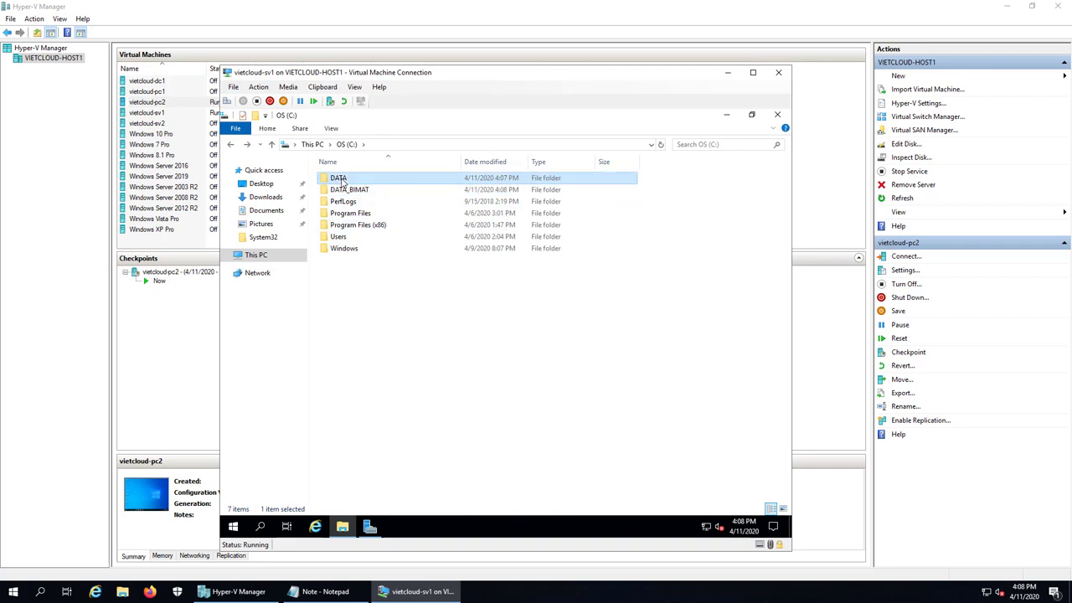
{"action": "left_click", "coordinate": [348, 191]}
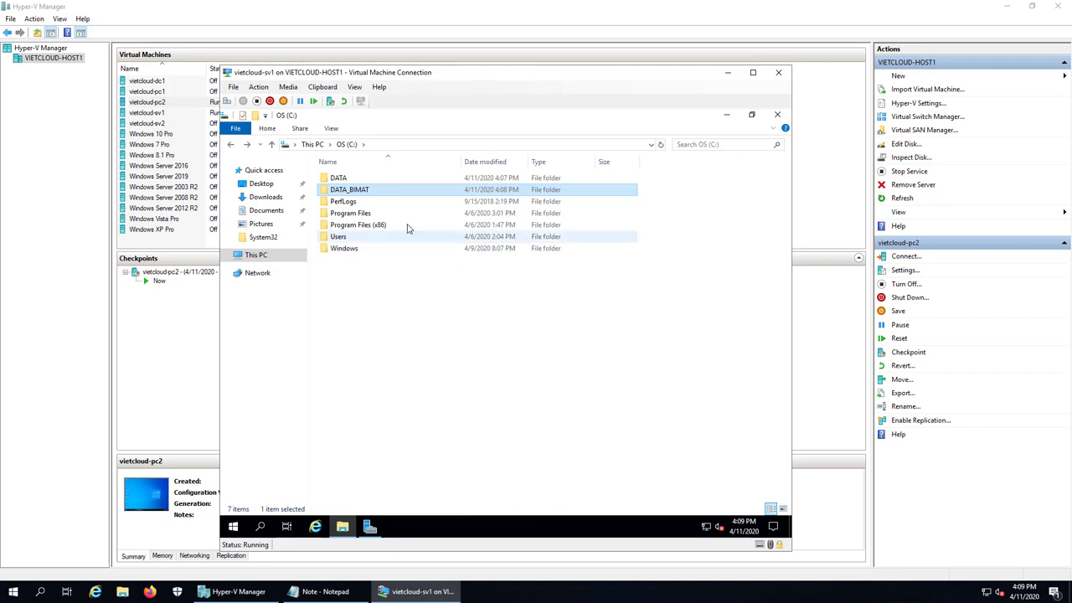
Turn off DATA_BIMAT's existing share in Advanced Sharing, confirming despite a connected user
{"action": "right_click", "coordinate": [361, 195]}
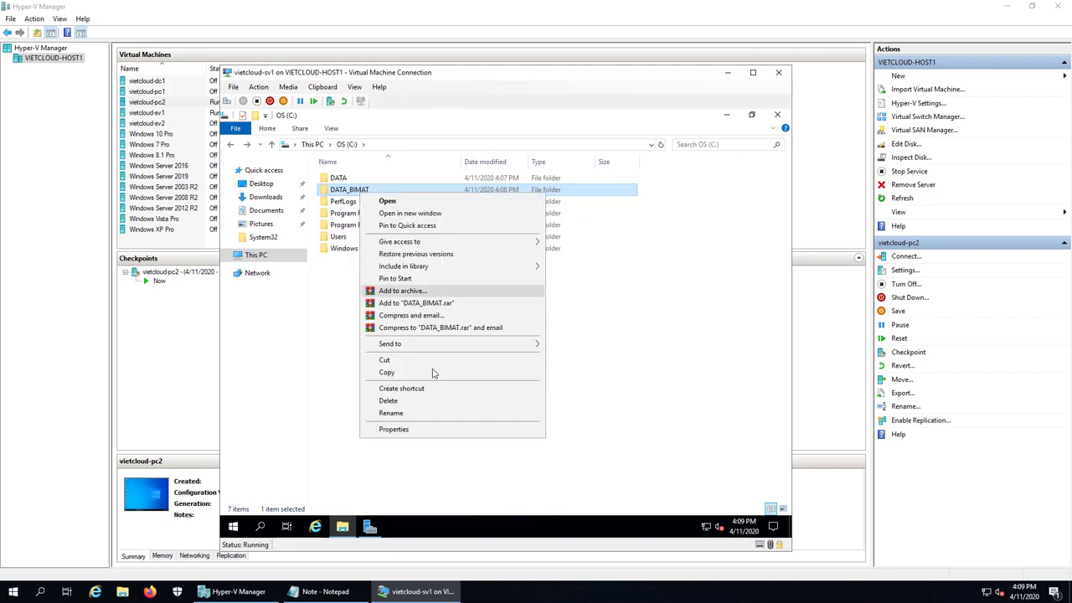
{"action": "left_click", "coordinate": [418, 430]}
{"action": "left_click", "coordinate": [413, 223]}
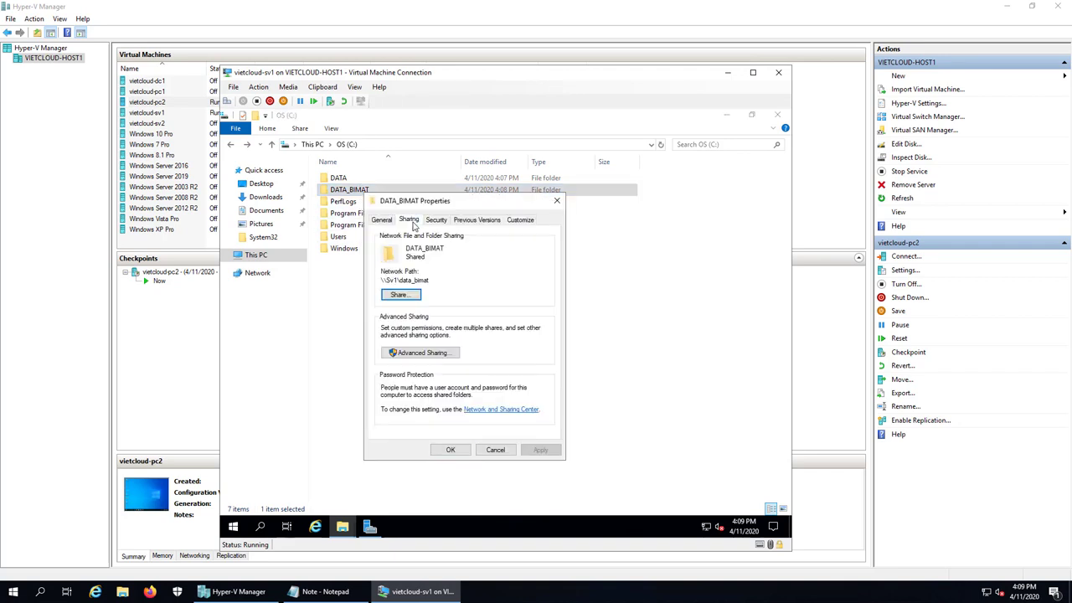
{"action": "left_click", "coordinate": [453, 352]}
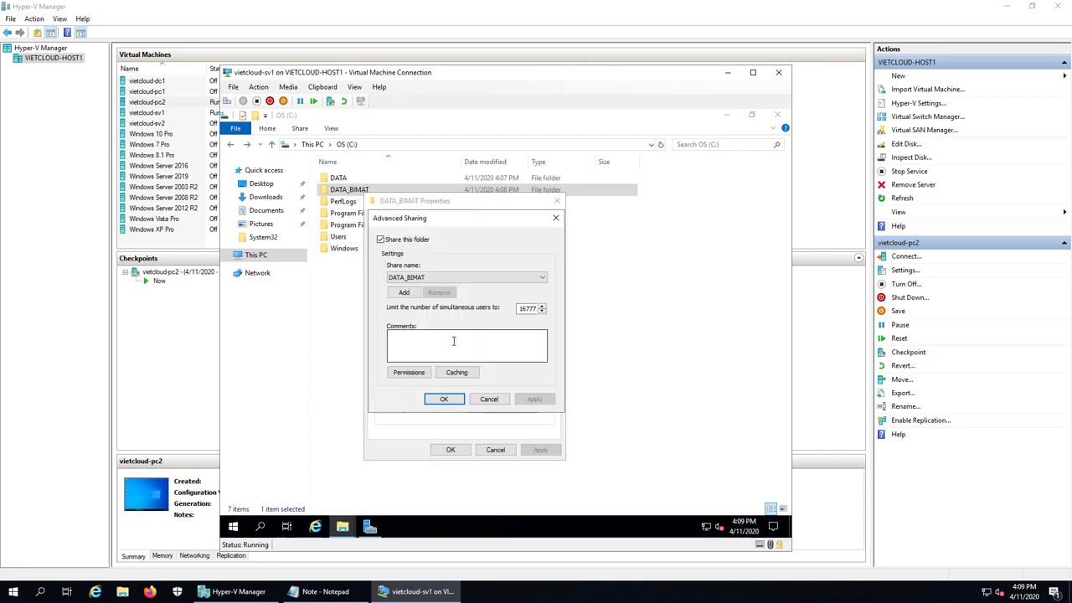
{"action": "left_click", "coordinate": [407, 241]}
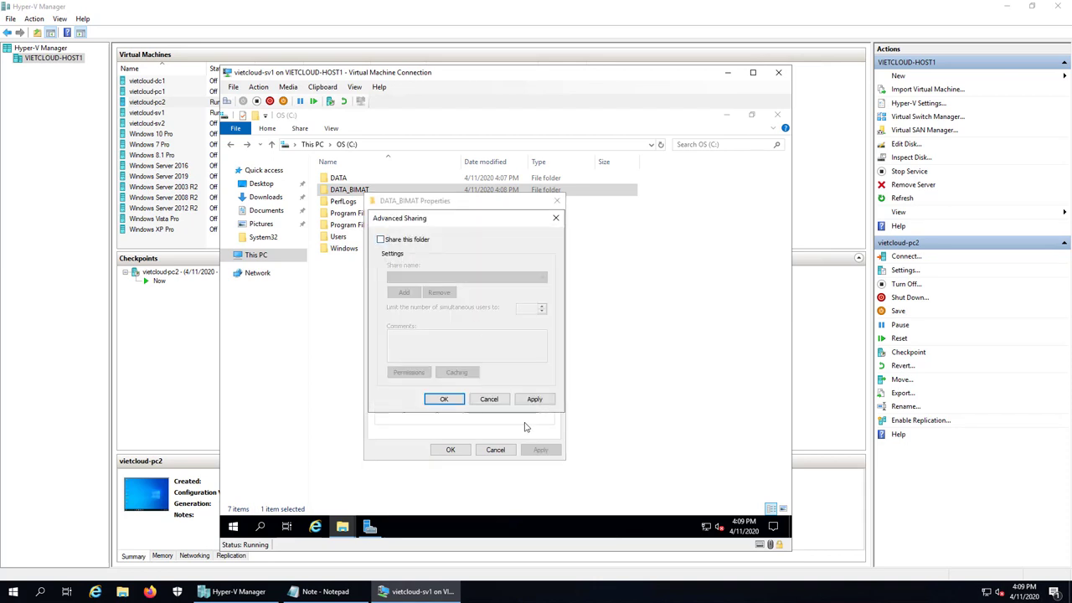
{"action": "left_click", "coordinate": [540, 398]}
{"action": "left_click", "coordinate": [589, 322]}
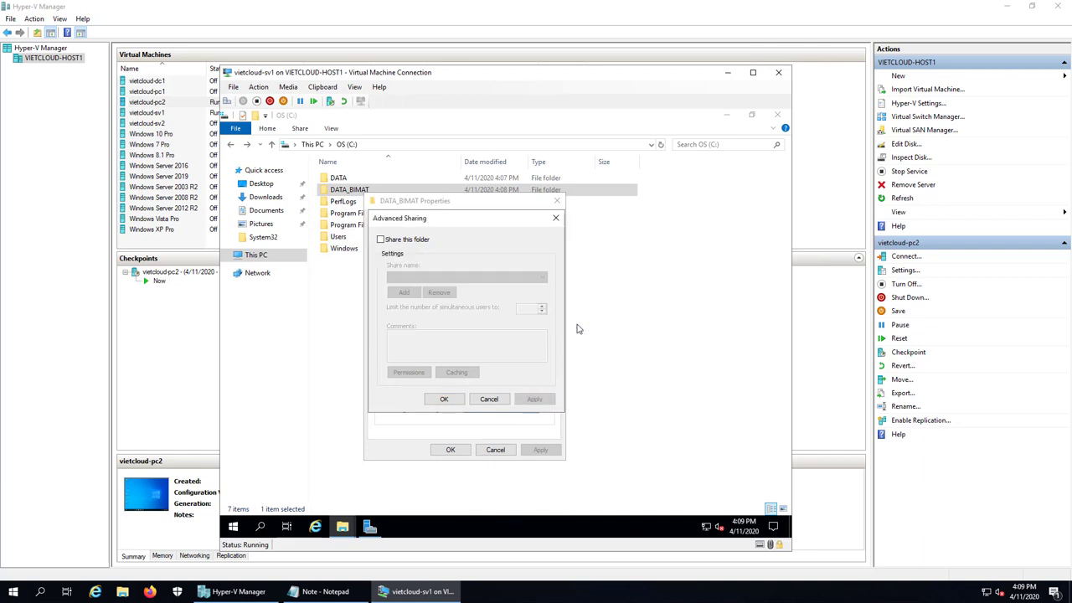
Reshare it as hidden DATA_BIMAT$ with Administrators replacing Everyone, then apply and close
{"action": "left_click", "coordinate": [410, 246]}
{"action": "left_click", "coordinate": [522, 277]}
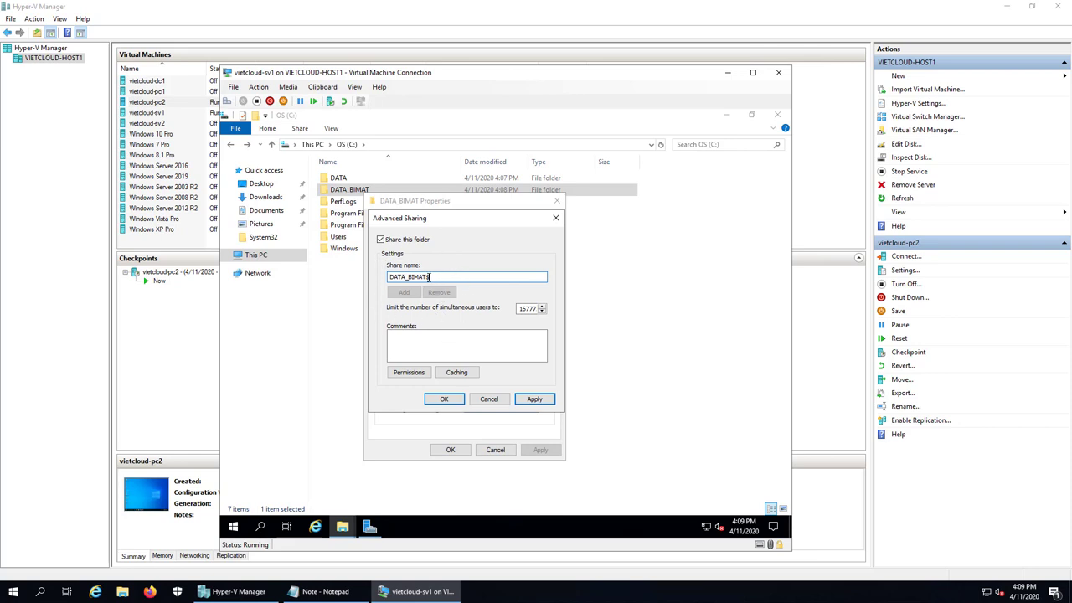
{"action": "left_click", "coordinate": [408, 374]}
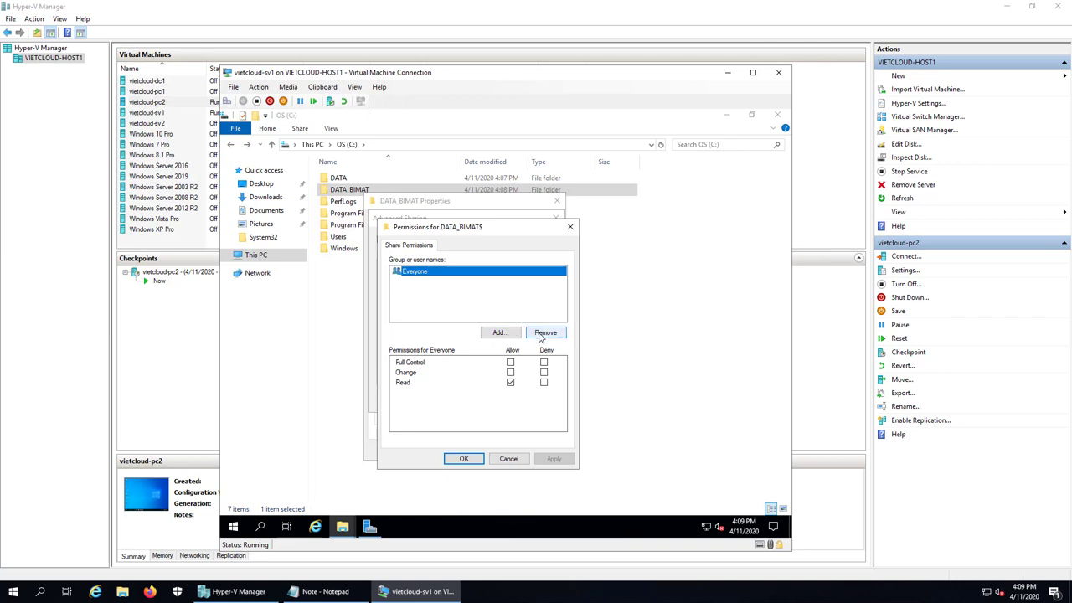
{"action": "left_click", "coordinate": [543, 335]}
{"action": "left_click", "coordinate": [499, 332]}
{"action": "type", "text": "a"}
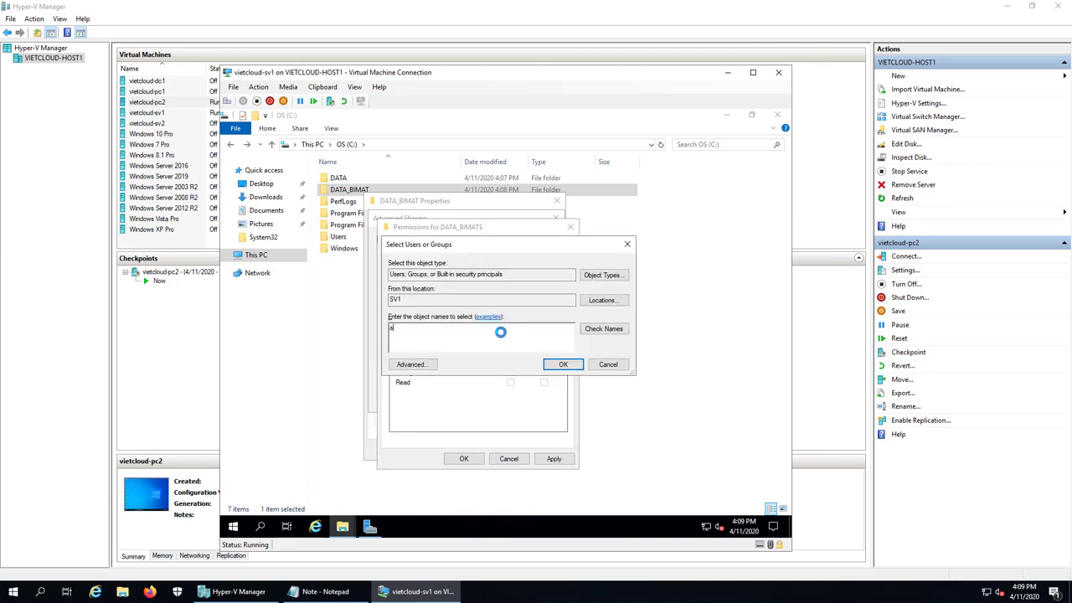
{"action": "type", "text": "dministrators"}
{"action": "left_click", "coordinate": [604, 329]}
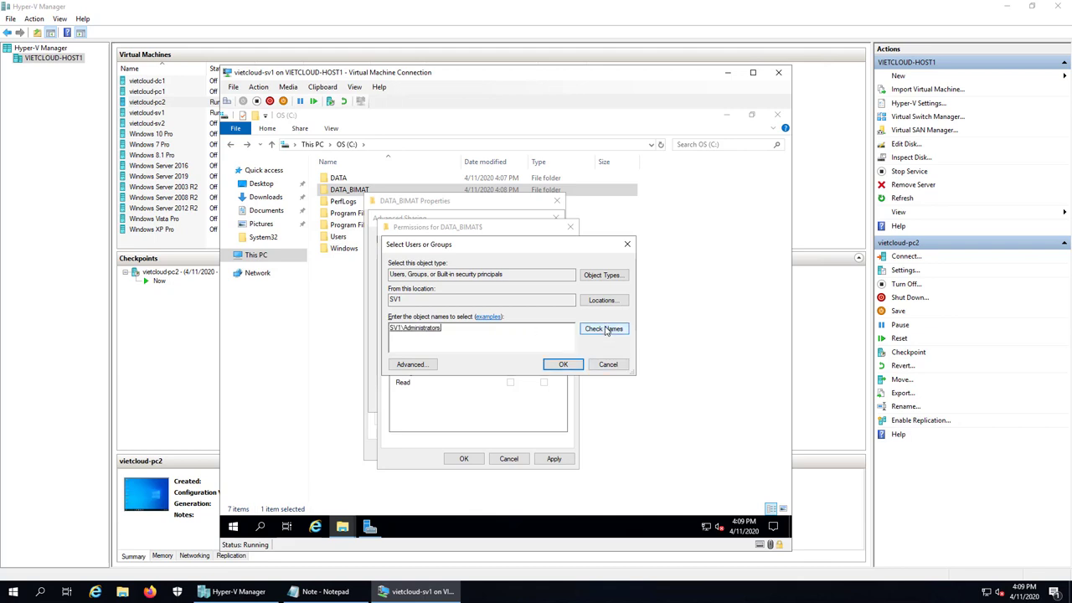
{"action": "left_click", "coordinate": [563, 365]}
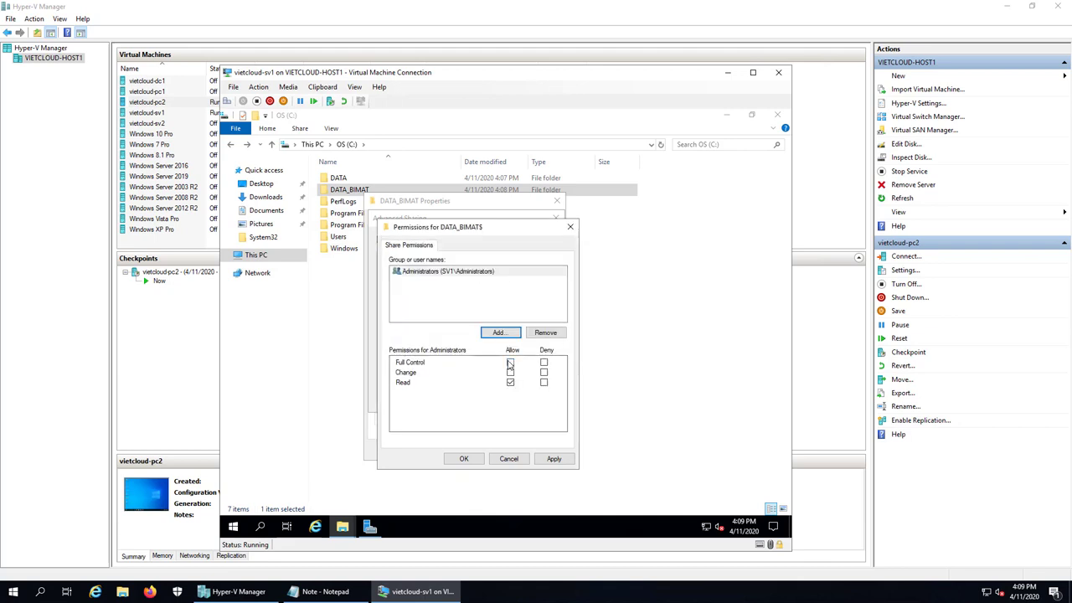
{"action": "left_click", "coordinate": [474, 459]}
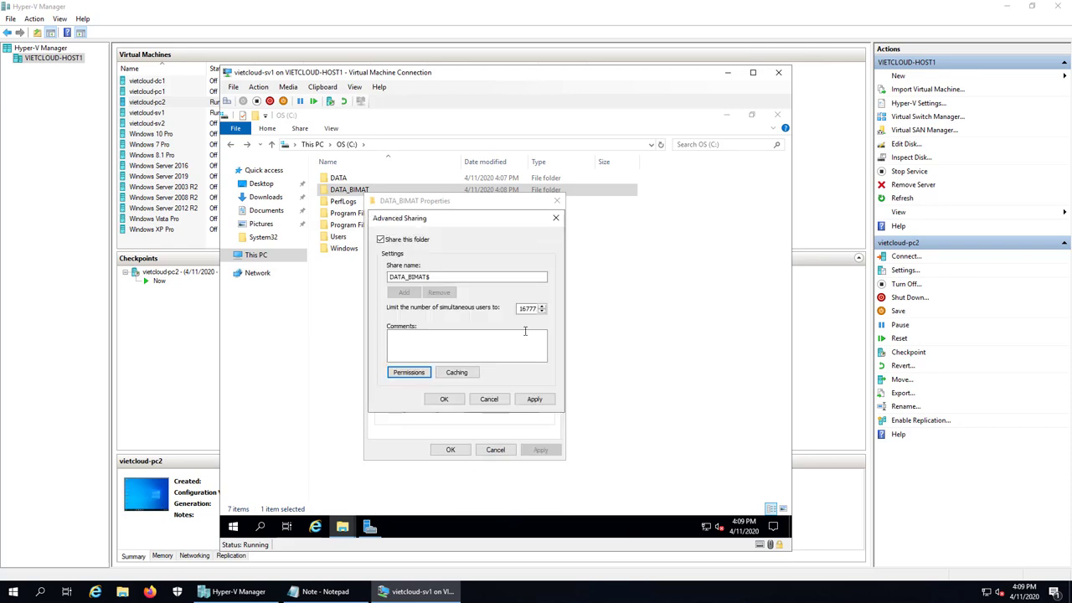
{"action": "left_click", "coordinate": [534, 399]}
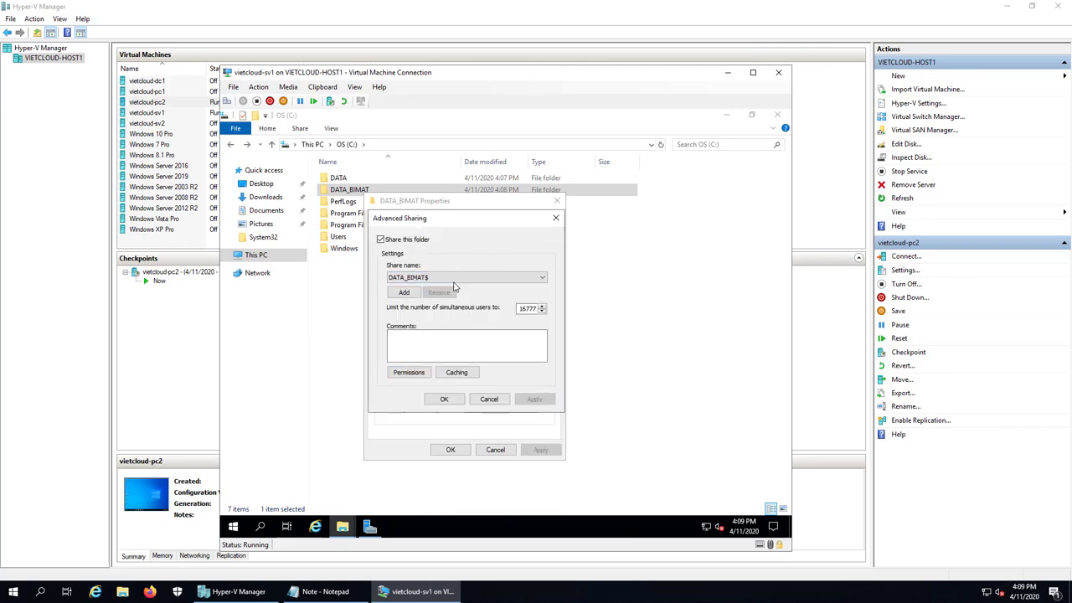
{"action": "left_click", "coordinate": [444, 399]}
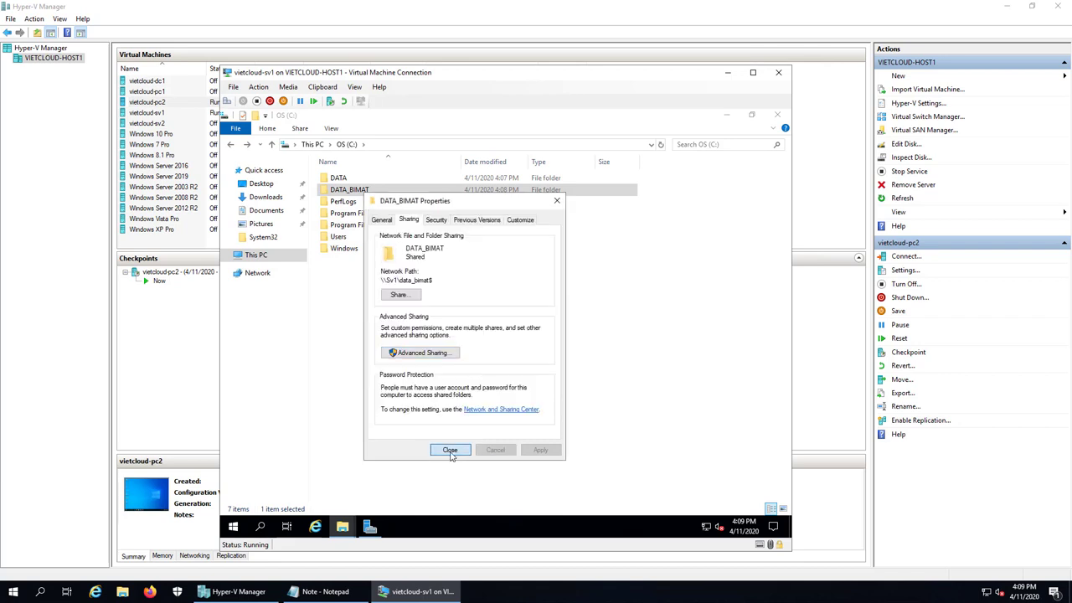
{"action": "left_click", "coordinate": [451, 453]}
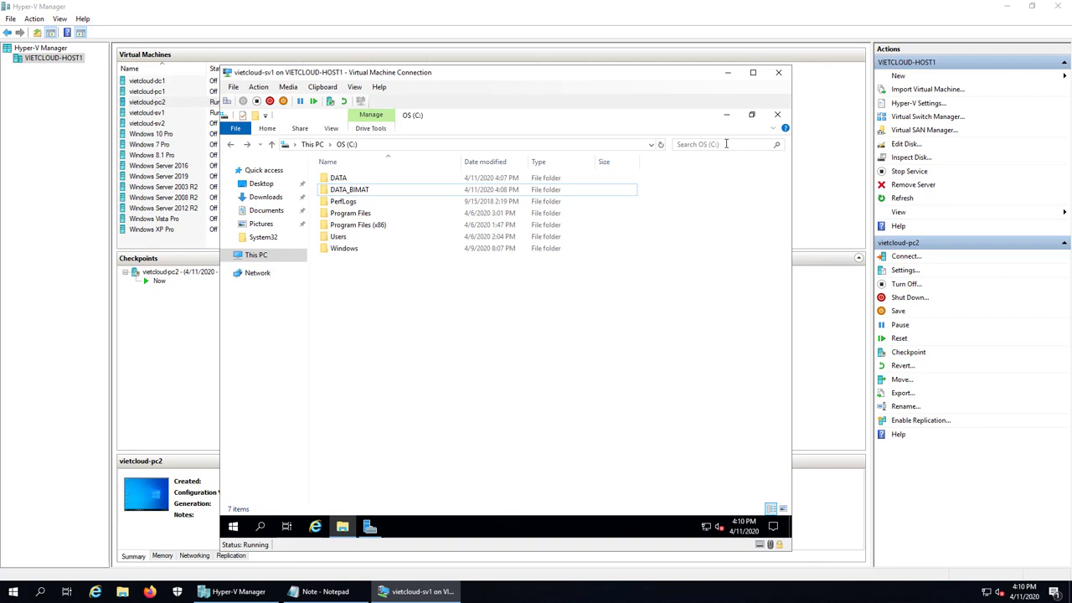
Type '2. Network Access' on a new line in the notes, fix the 'NEtwork' typo, and minimize Notepad
{"action": "left_click", "coordinate": [322, 591]}
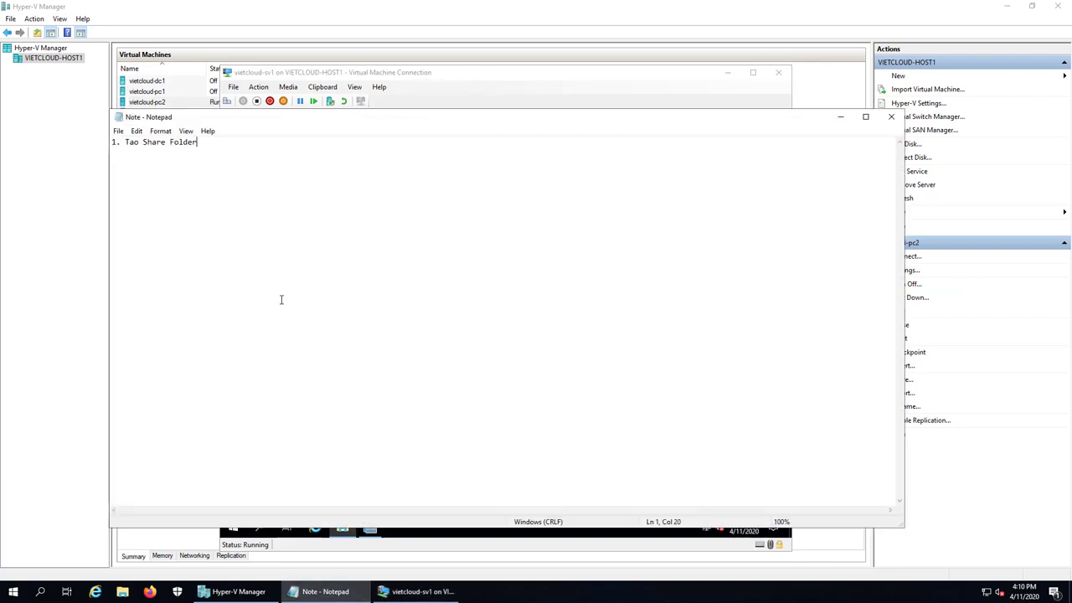
{"action": "key", "text": "Return"}
{"action": "key", "text": "Return"}
{"action": "type", "text": "2. NEtwork Access"}
{"action": "key", "text": "Return"}
{"action": "key", "text": "Up"}
{"action": "key", "text": "Right"}
{"action": "key", "text": "Right"}
{"action": "key", "text": "Right"}
{"action": "key", "text": "Right"}
{"action": "key", "text": "Delete"}
{"action": "type", "text": "e"}
{"action": "key", "text": "End"}
{"action": "left_click", "coordinate": [839, 118]}
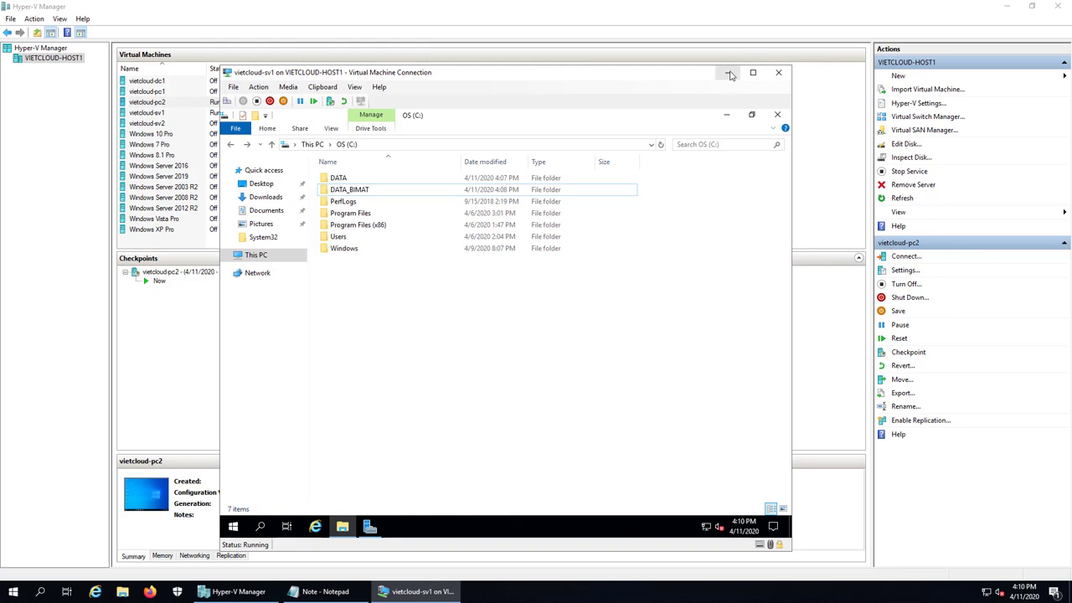
Switch to the vietcloud-pc2 console and run \\sv1 from the Run box
{"action": "left_click", "coordinate": [729, 73]}
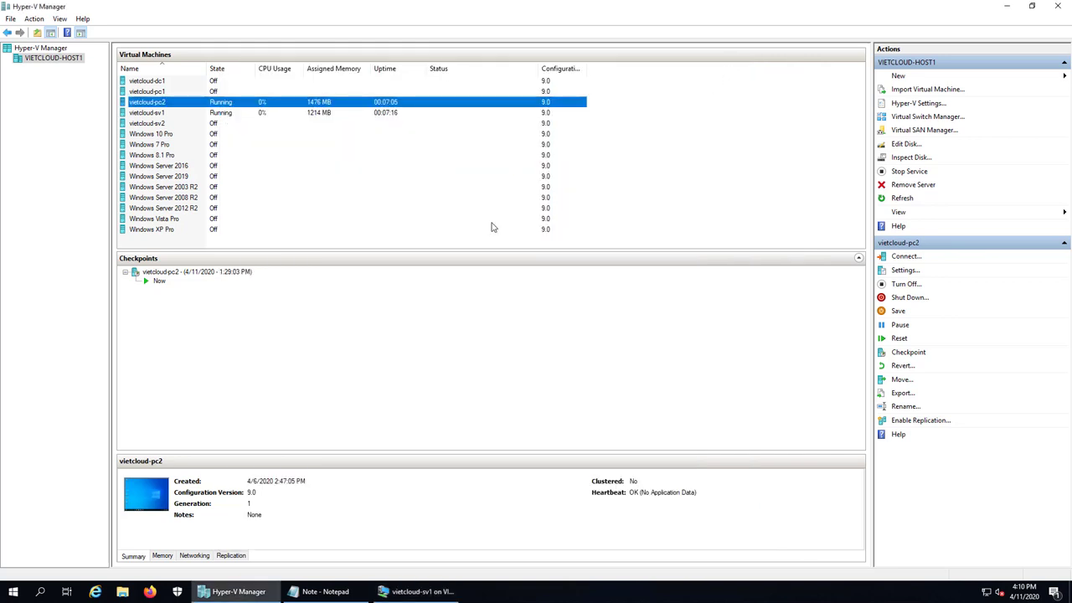
{"action": "double_click", "coordinate": [154, 102]}
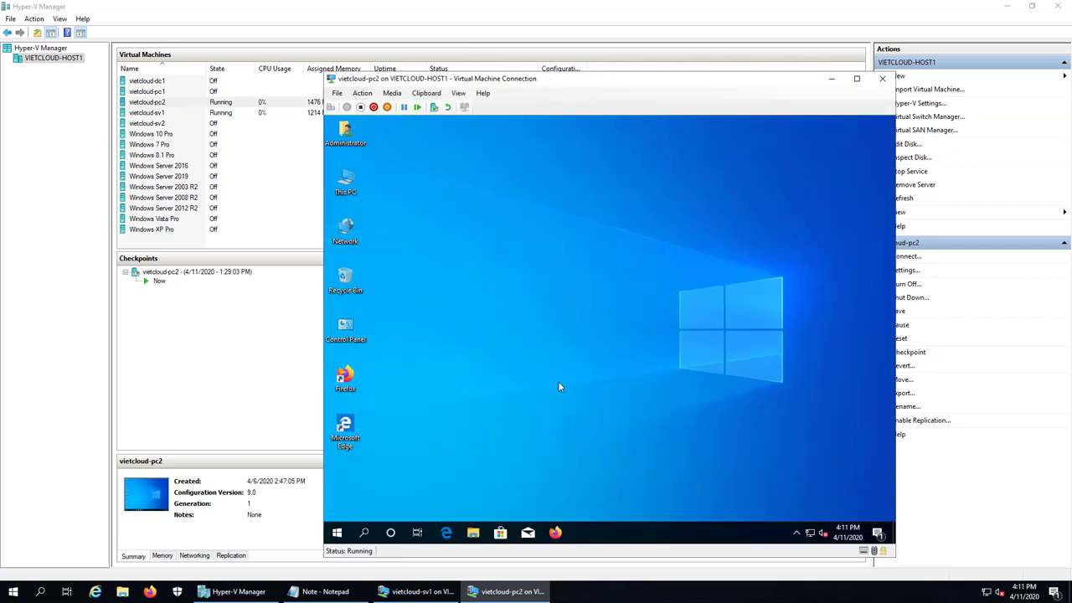
{"action": "right_click", "coordinate": [337, 533]}
{"action": "left_click", "coordinate": [374, 482]}
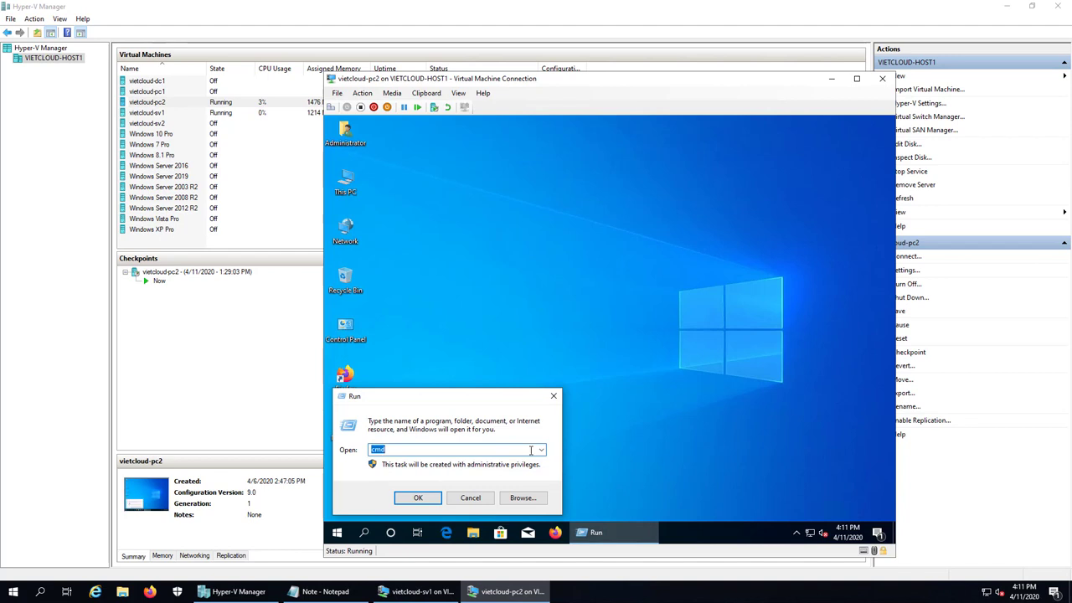
{"action": "type", "text": "\\\\sv1"}
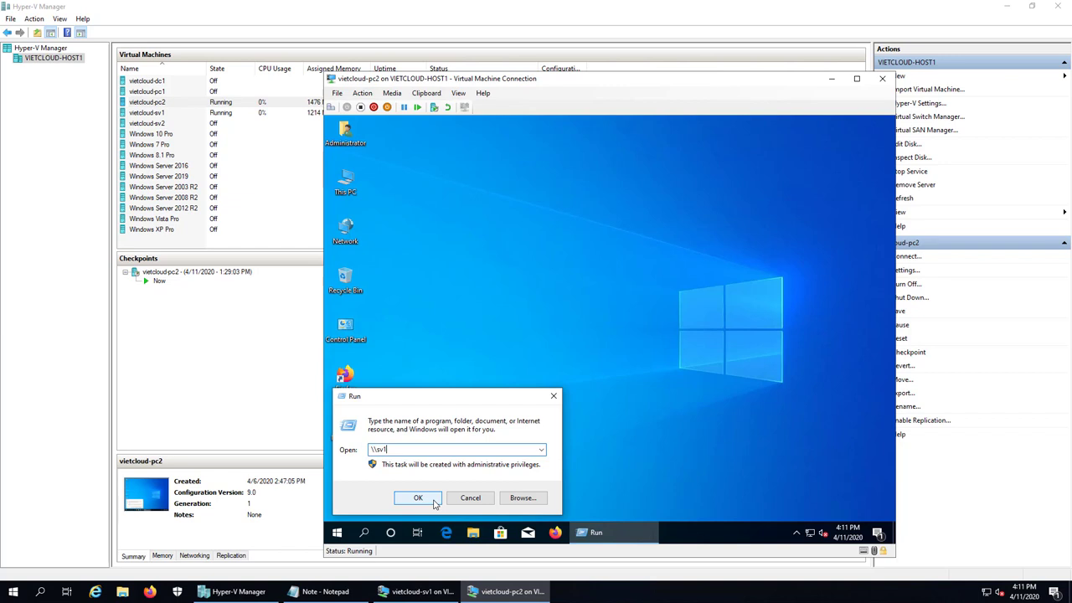
{"action": "left_click", "coordinate": [418, 498]}
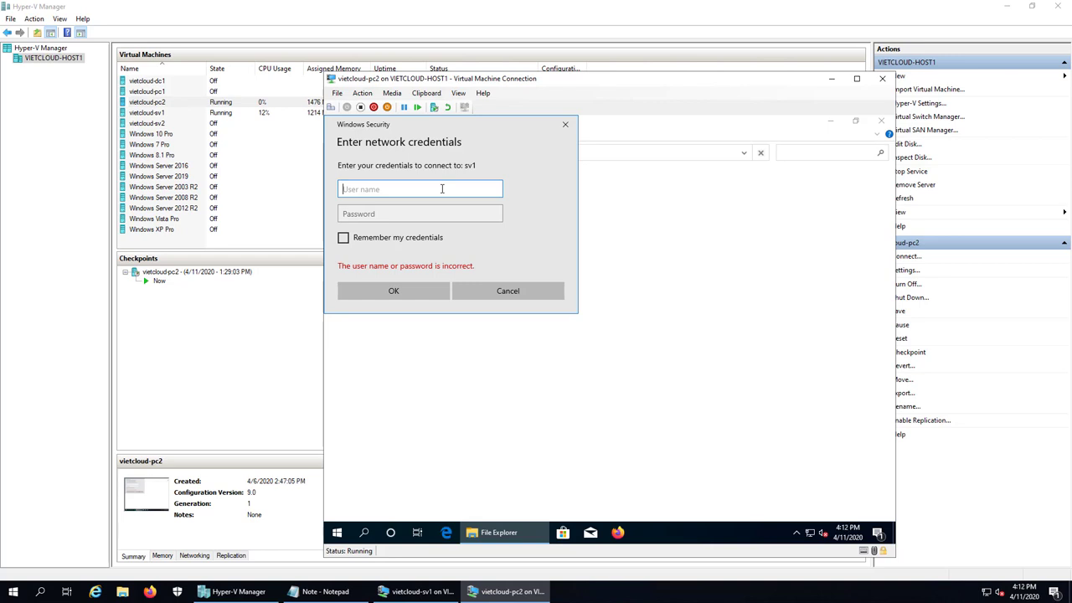
Enter user name u1 and its password at the network credentials prompt
{"action": "type", "text": "u1"}
{"action": "key", "text": "Tab"}
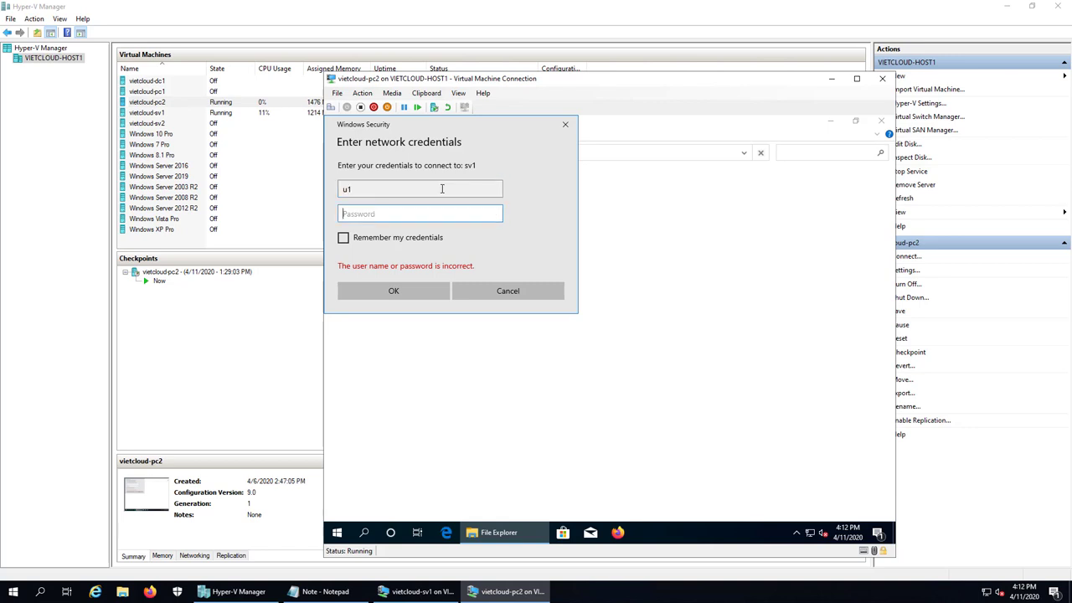
{"action": "type", "text": "************"}
{"action": "left_click", "coordinate": [407, 292]}
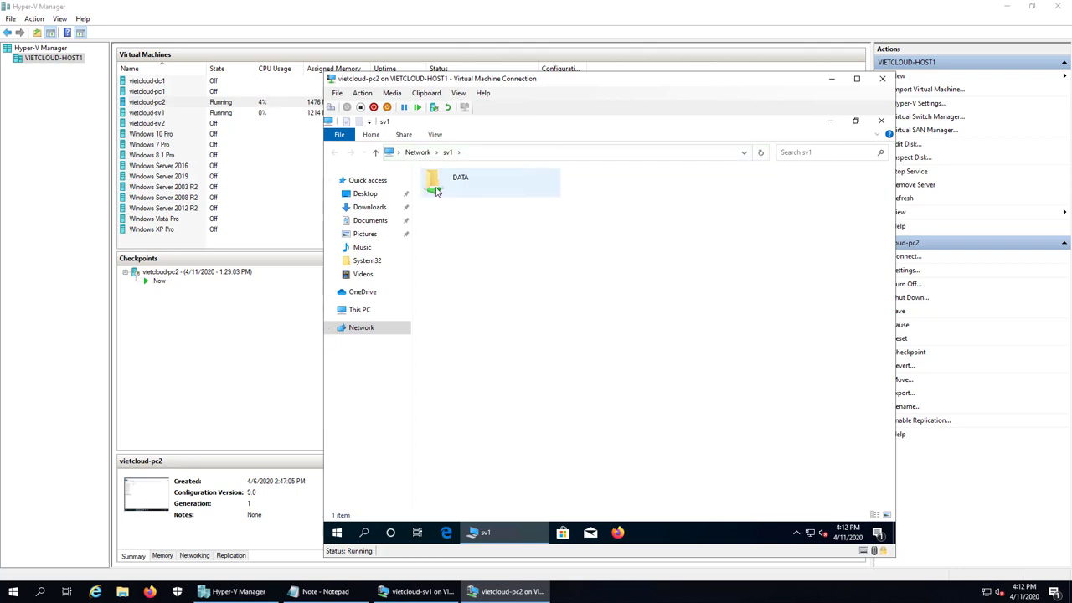
Open the DATA share and check the contents of data1
{"action": "double_click", "coordinate": [445, 184]}
{"action": "left_click", "coordinate": [336, 154]}
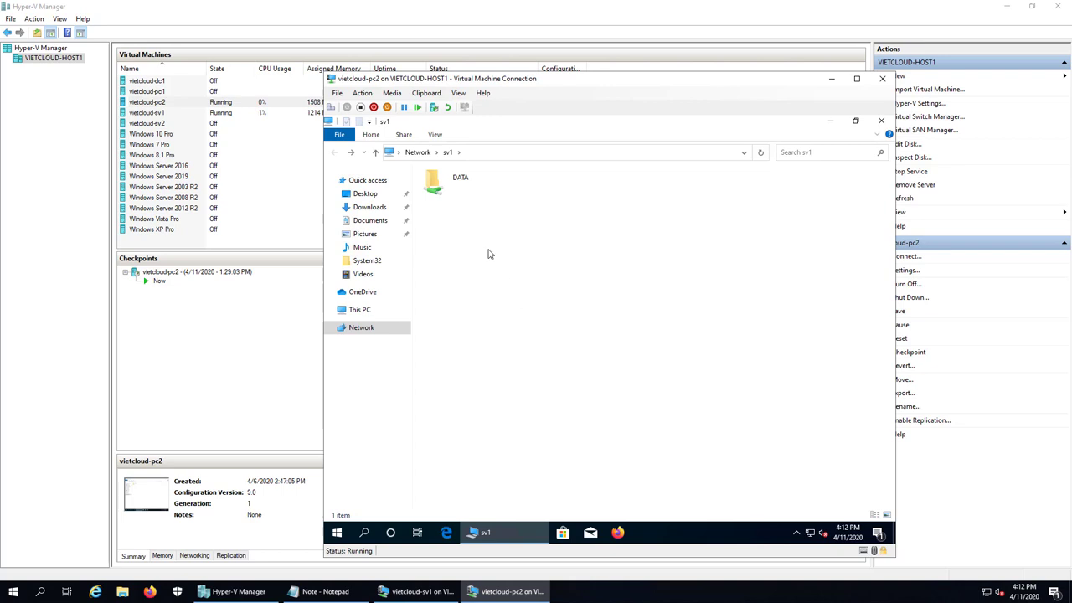
{"action": "double_click", "coordinate": [456, 185]}
{"action": "double_click", "coordinate": [449, 190]}
{"action": "left_click", "coordinate": [750, 137]}
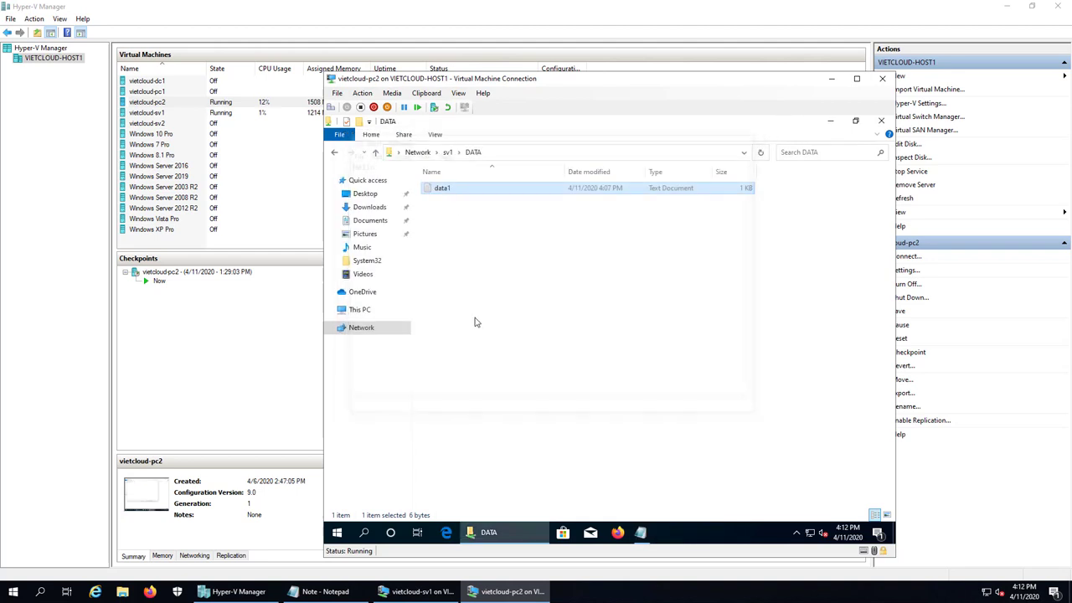
Create text documents data2 and data3 in DATA, then reopen the share to confirm all three files
{"action": "right_click", "coordinate": [460, 277]}
{"action": "mouse_move", "coordinate": [519, 385]}
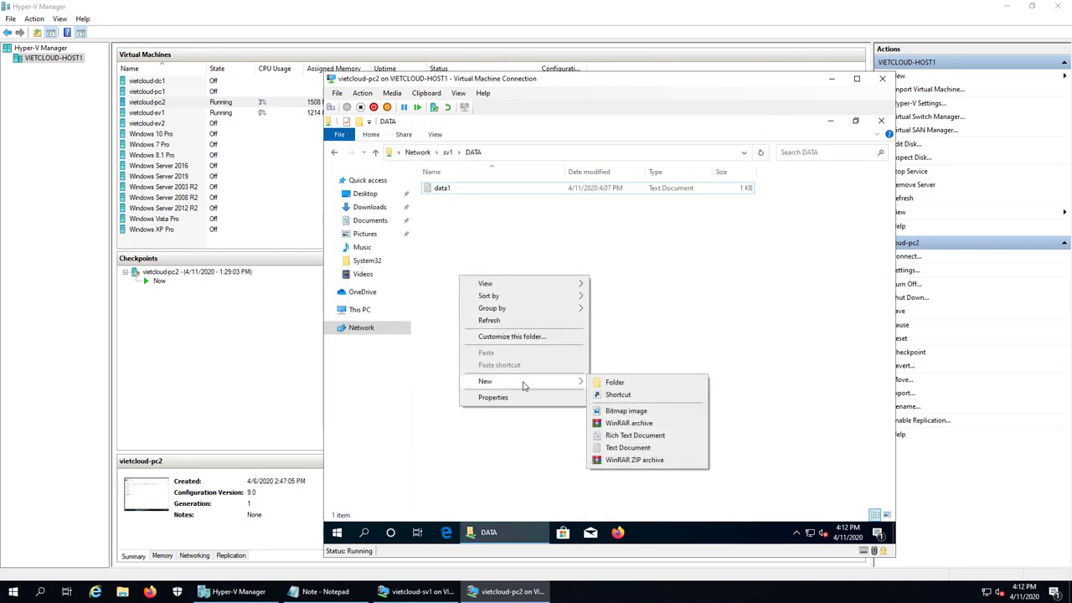
{"action": "left_click", "coordinate": [642, 450]}
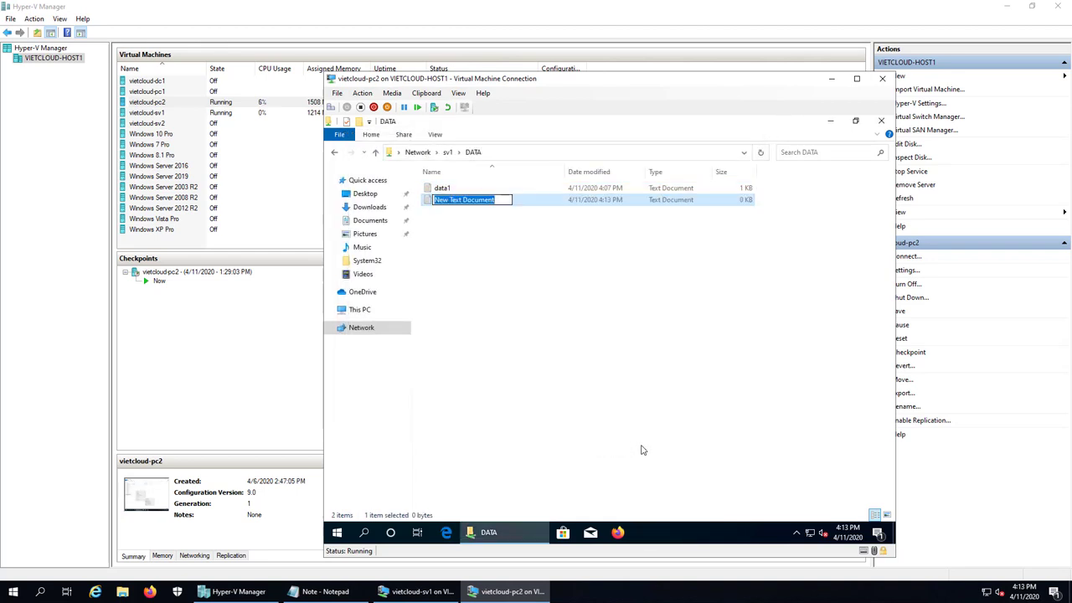
{"action": "type", "text": "data2"}
{"action": "key", "text": "Return"}
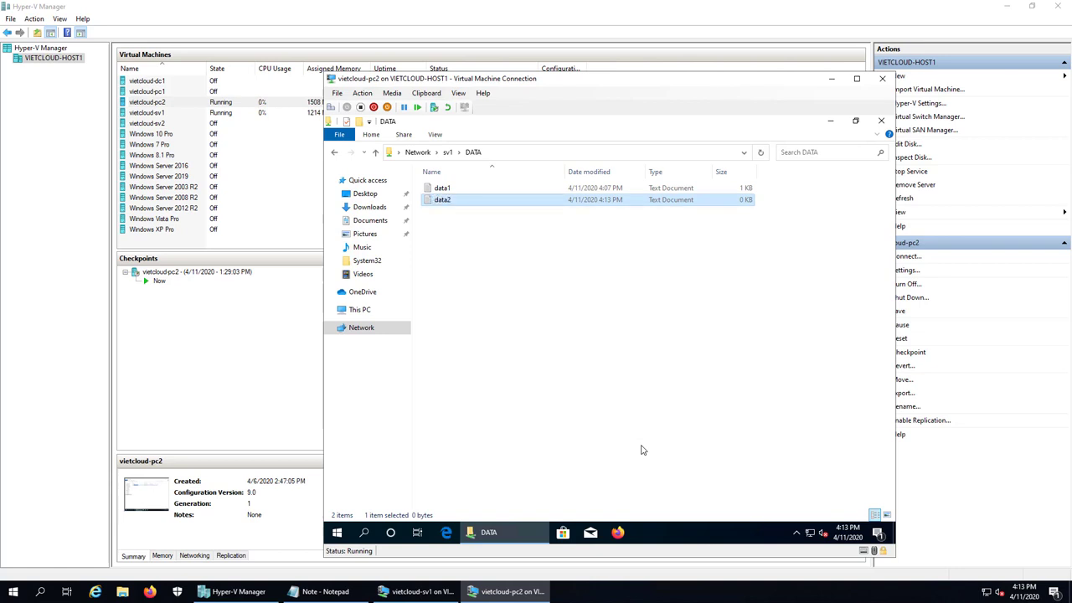
{"action": "right_click", "coordinate": [535, 327]}
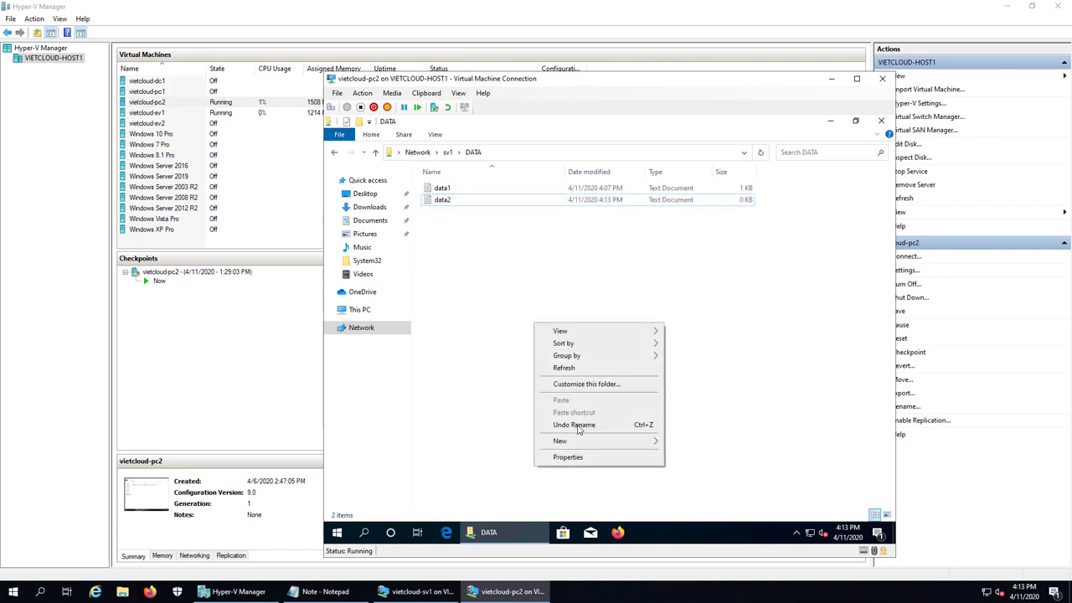
{"action": "mouse_move", "coordinate": [578, 441]}
{"action": "left_click", "coordinate": [735, 511]}
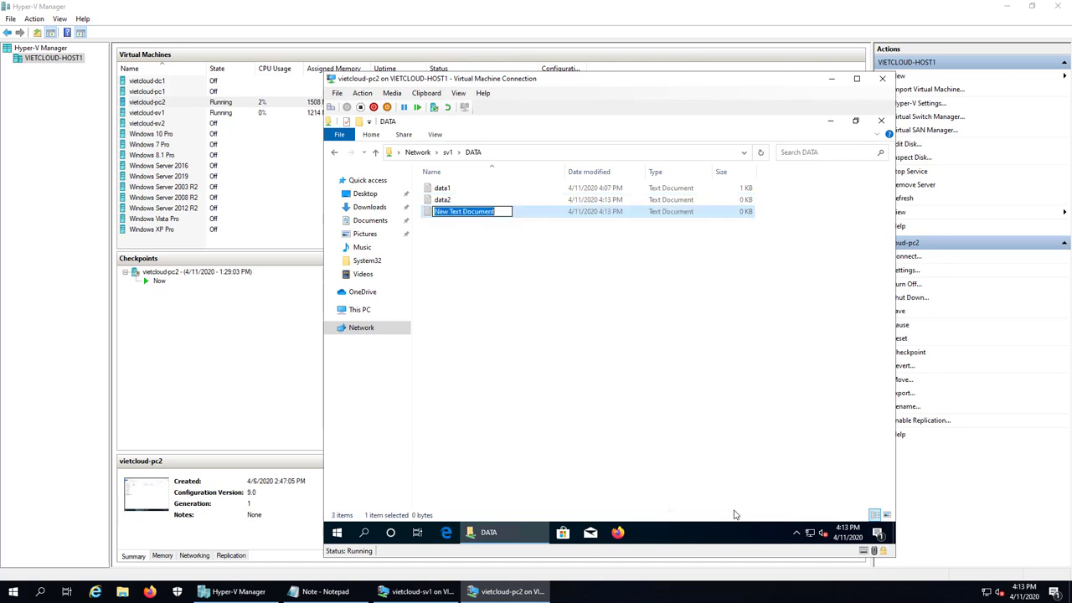
{"action": "type", "text": "data3"}
{"action": "key", "text": "Return"}
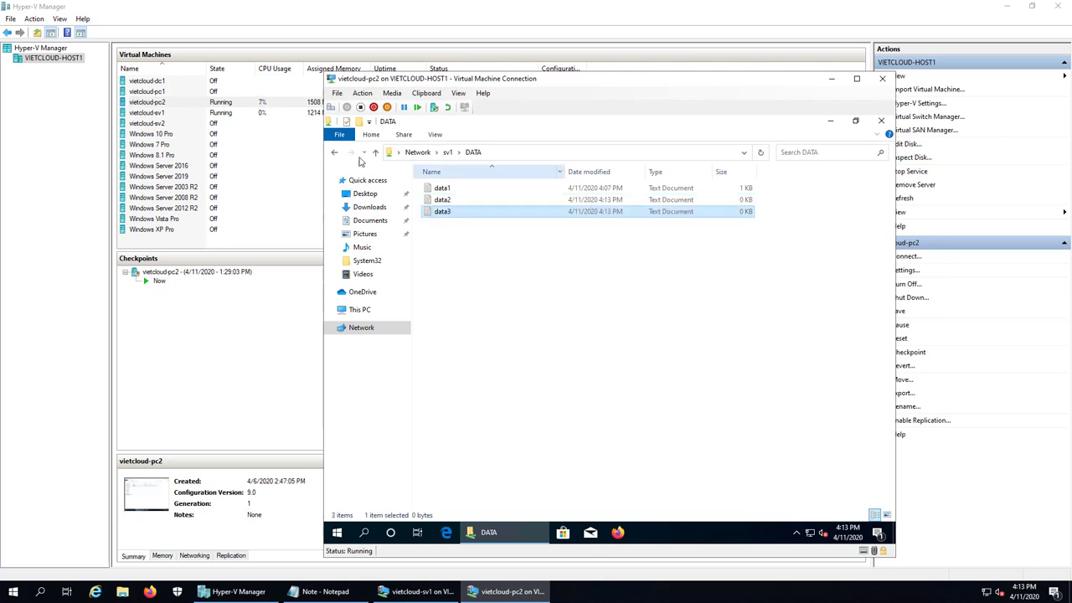
{"action": "left_click", "coordinate": [335, 152]}
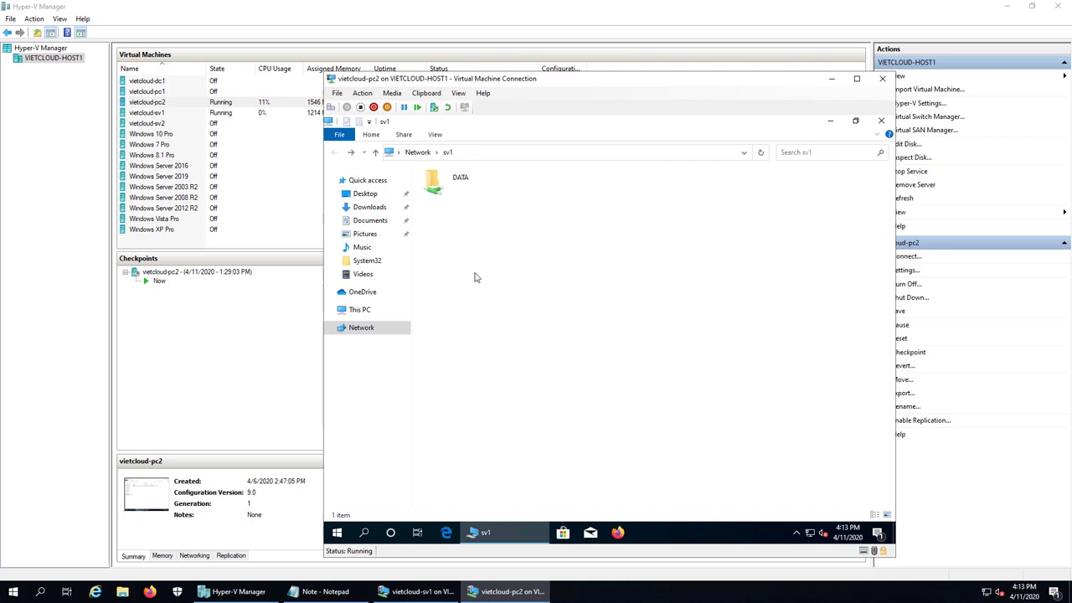
{"action": "double_click", "coordinate": [454, 199]}
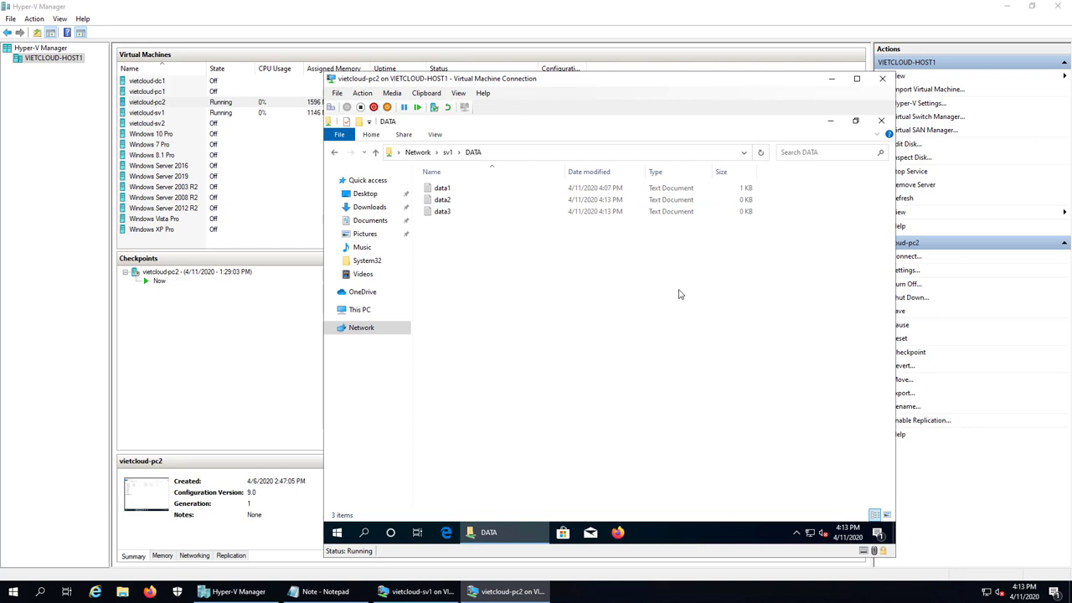
Close the DATA window and sign out of vietcloud-pc2
{"action": "left_click", "coordinate": [881, 121]}
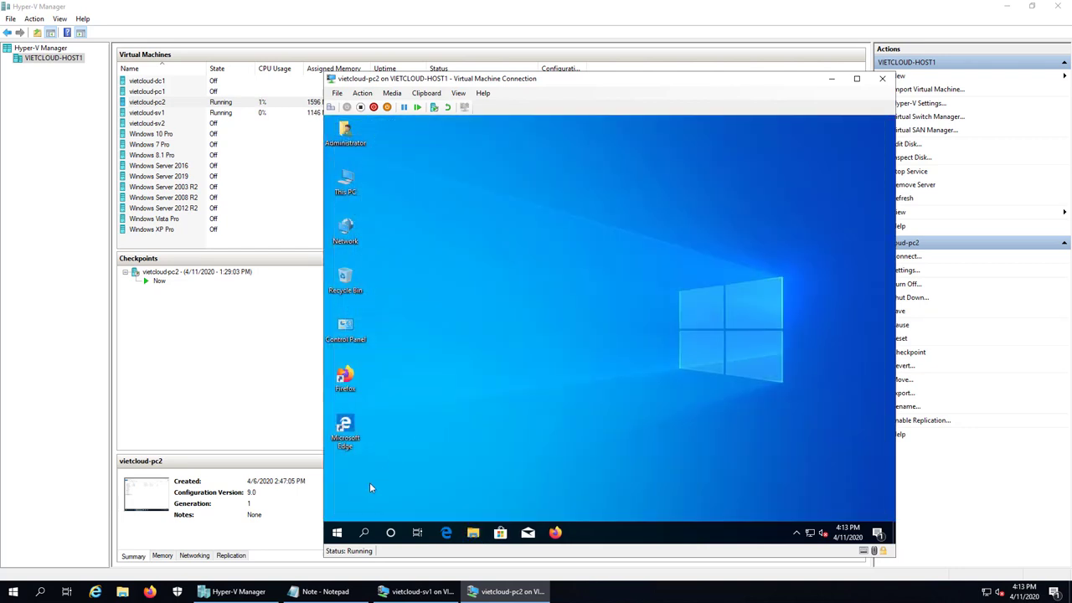
{"action": "right_click", "coordinate": [336, 535]}
{"action": "mouse_move", "coordinate": [402, 499]}
{"action": "left_click", "coordinate": [514, 461]}
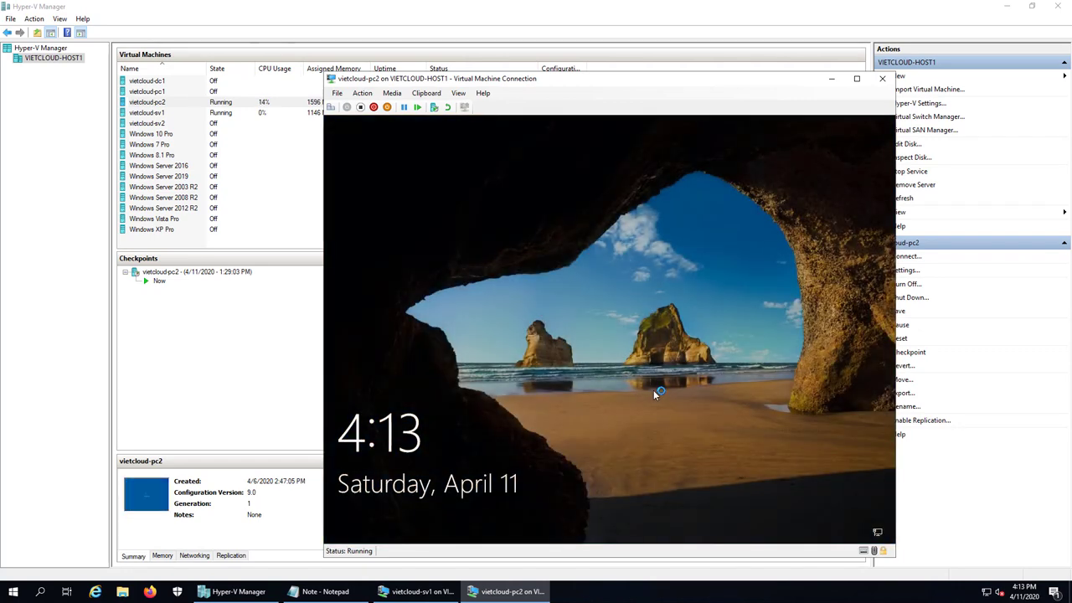
Sign back in as Administrator with the account password
{"action": "left_click", "coordinate": [655, 393]}
{"action": "type", "text": "************"}
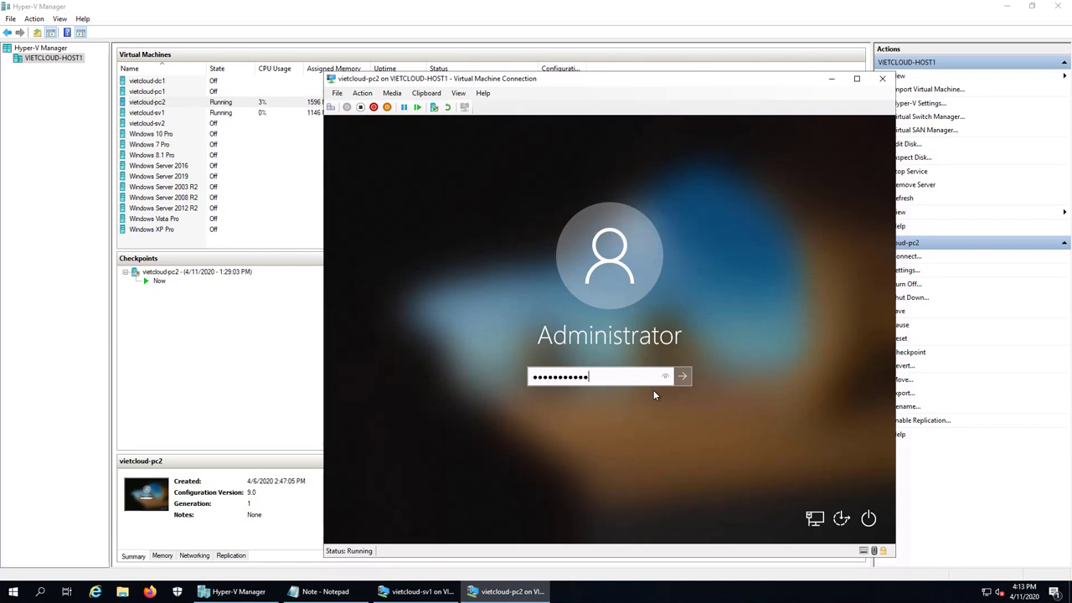
{"action": "key", "text": "Return"}
{"action": "key", "text": "Return"}
{"action": "type", "text": "************"}
{"action": "key", "text": "Return"}
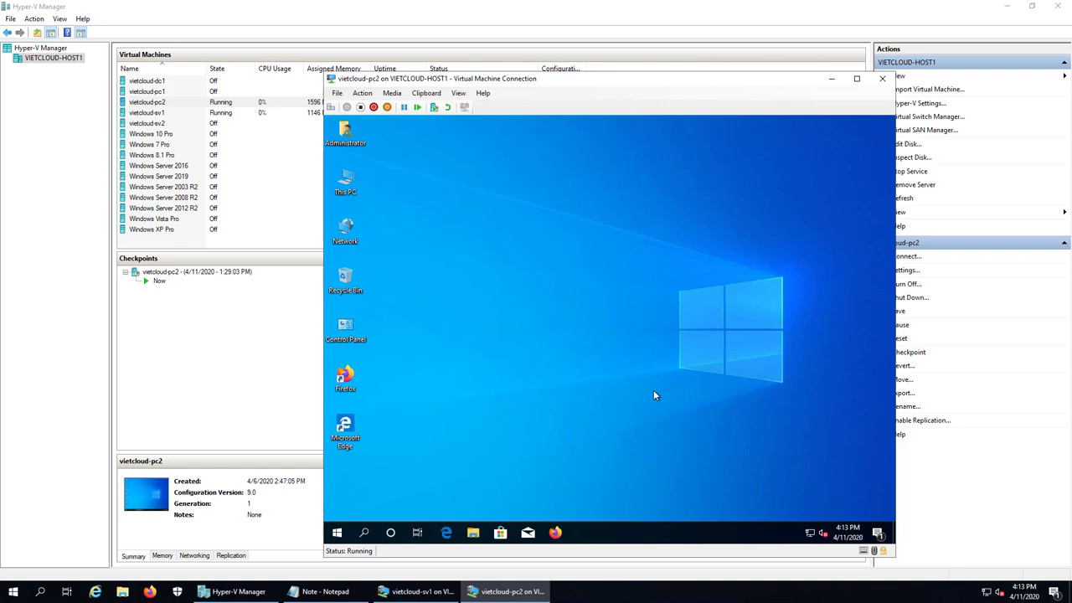
{"action": "right_click", "coordinate": [337, 530]}
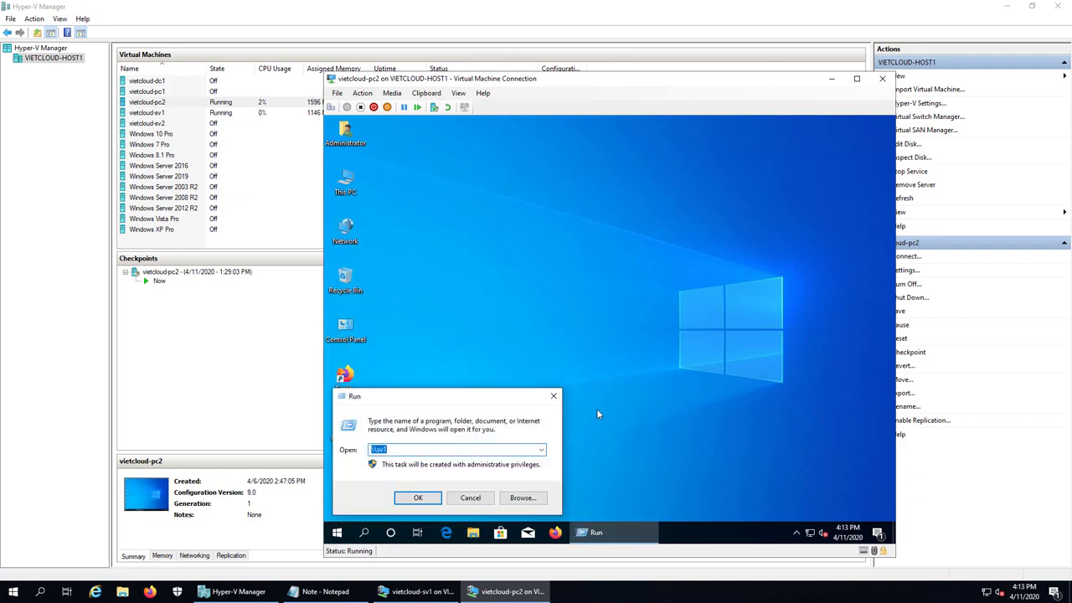
Run \\sv1\data_bimat$ and authenticate as administrator to open the hidden share
{"action": "key", "text": "End"}
{"action": "type", "text": "\\data_bimat$"}
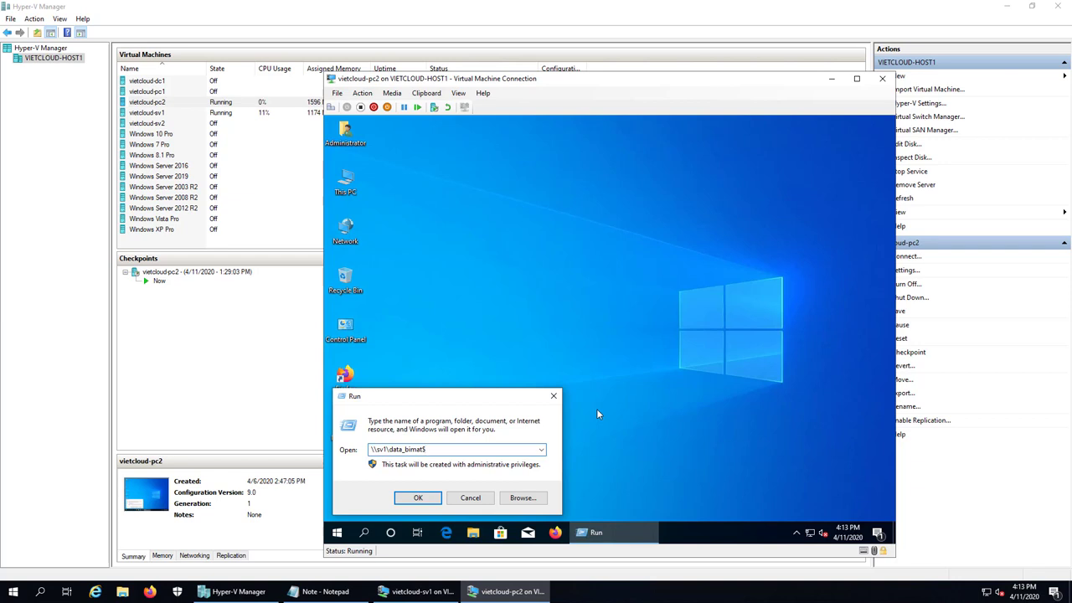
{"action": "key", "text": "Return"}
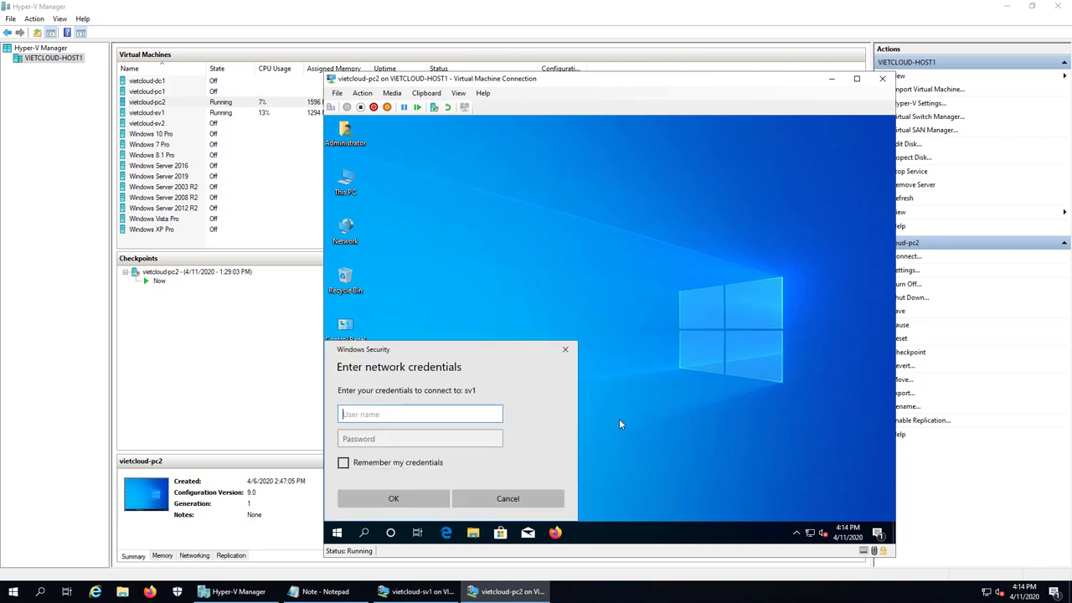
{"action": "type", "text": "administrator"}
{"action": "key", "text": "Tab"}
{"action": "type", "text": "•••••••••••••"}
{"action": "key", "text": "Return"}
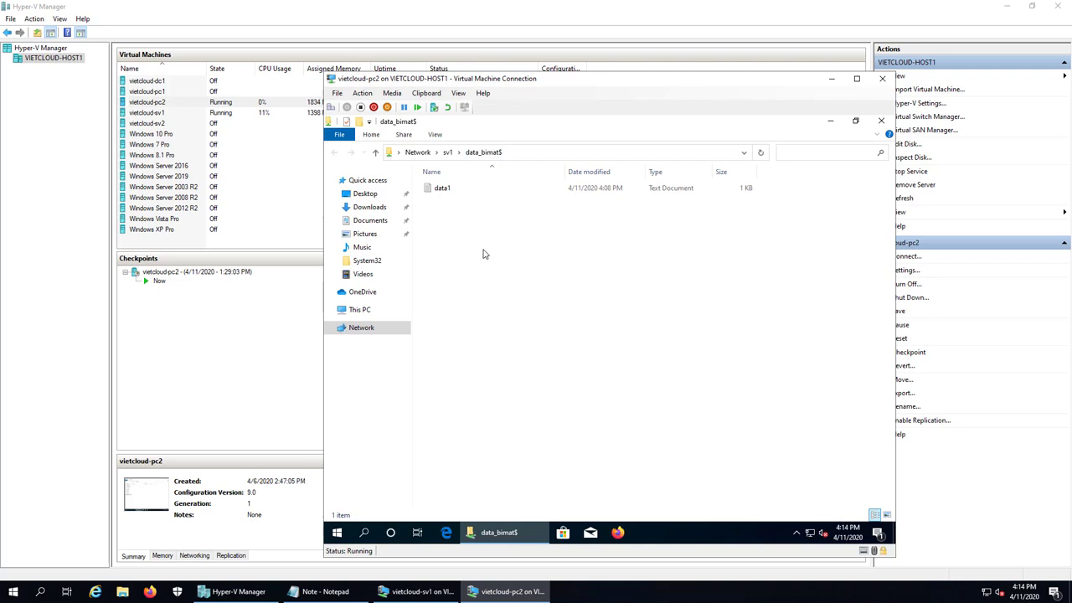
{"action": "double_click", "coordinate": [442, 190]}
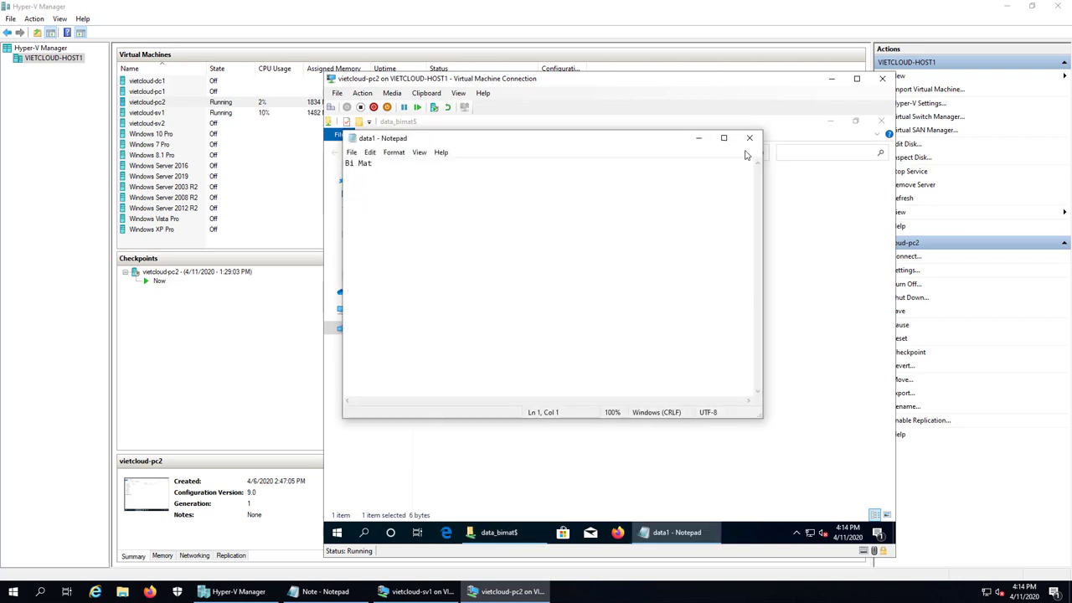
{"action": "left_click", "coordinate": [749, 137]}
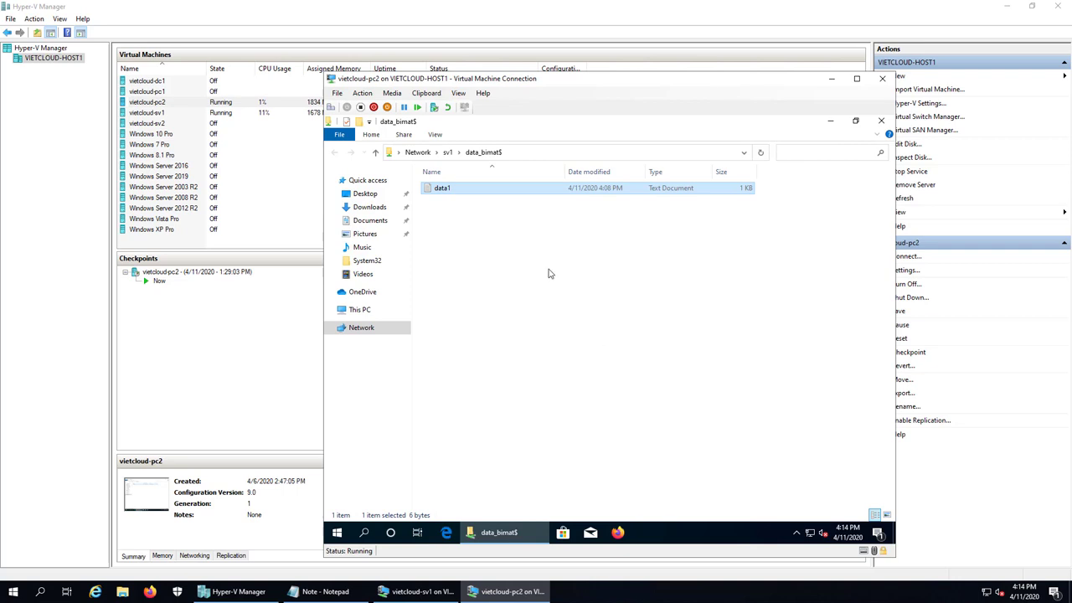
{"action": "left_click", "coordinate": [599, 398]}
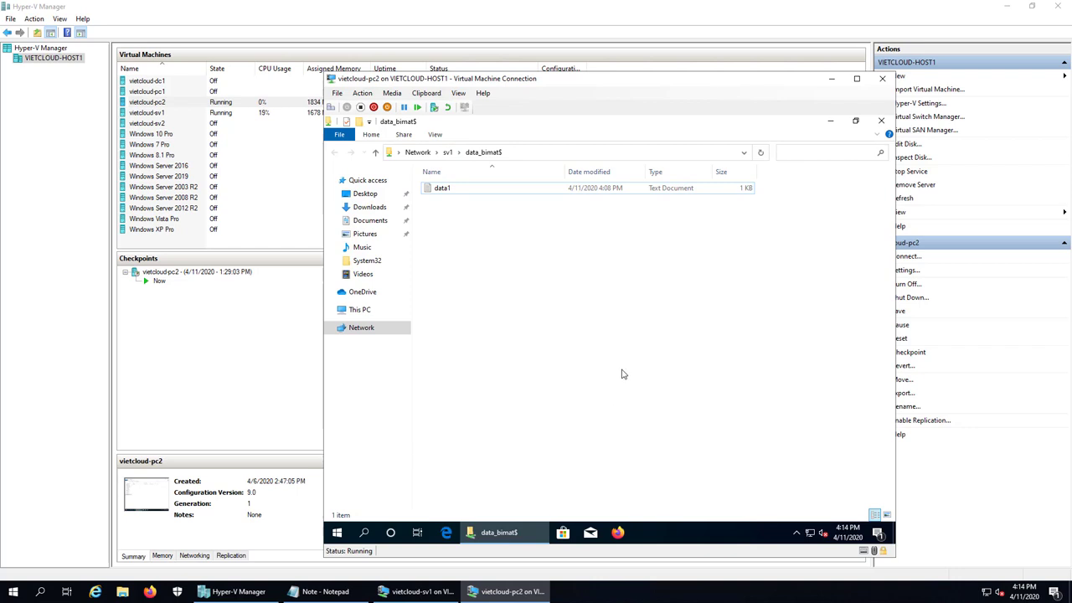
Trim the Run path to \\sv1 and open the DATA share in a new window
{"action": "right_click", "coordinate": [338, 537]}
{"action": "left_click", "coordinate": [371, 479]}
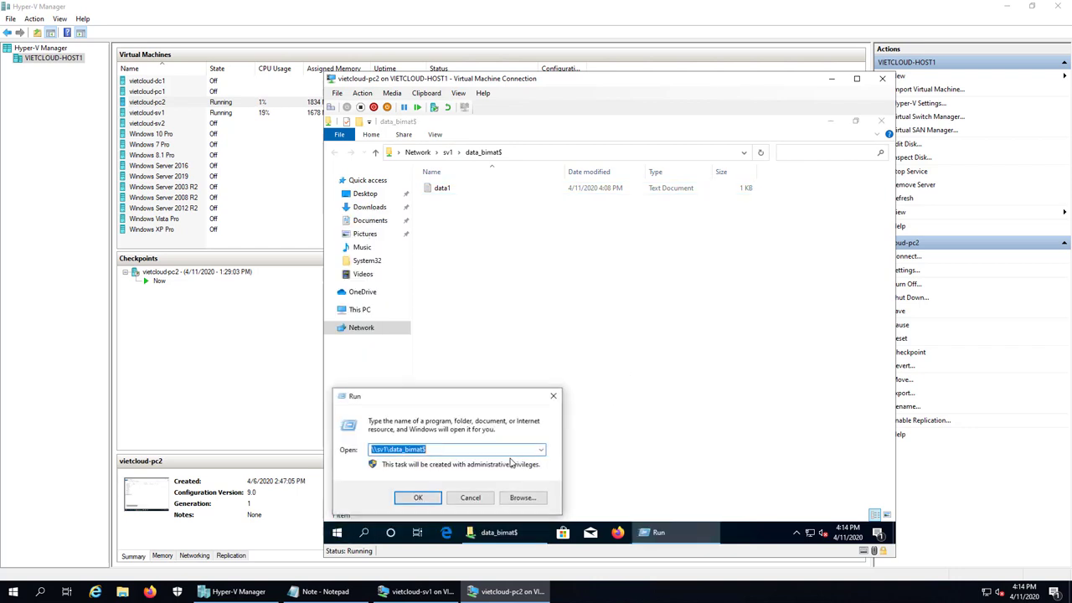
{"action": "left_click", "coordinate": [512, 453]}
{"action": "key", "text": "BackSpace"}
{"action": "key", "text": "BackSpace"}
{"action": "key", "text": "BackSpace"}
{"action": "key", "text": "BackSpace"}
{"action": "key", "text": "BackSpace"}
{"action": "key", "text": "BackSpace"}
{"action": "key", "text": "BackSpace"}
{"action": "key", "text": "BackSpace"}
{"action": "key", "text": "BackSpace"}
{"action": "key", "text": "BackSpace"}
{"action": "key", "text": "BackSpace"}
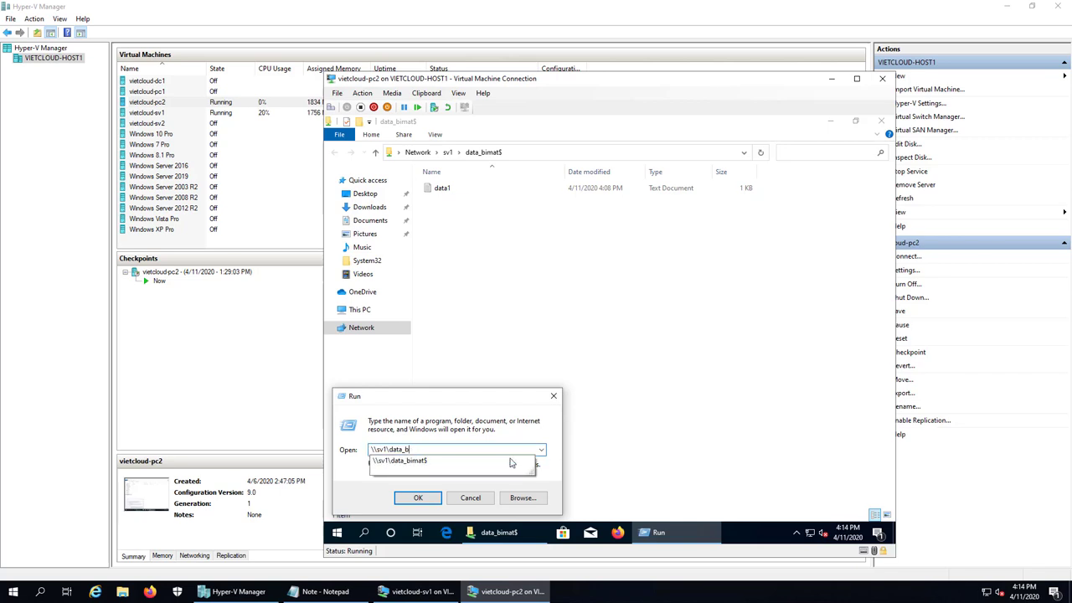
{"action": "key", "text": "BackSpace"}
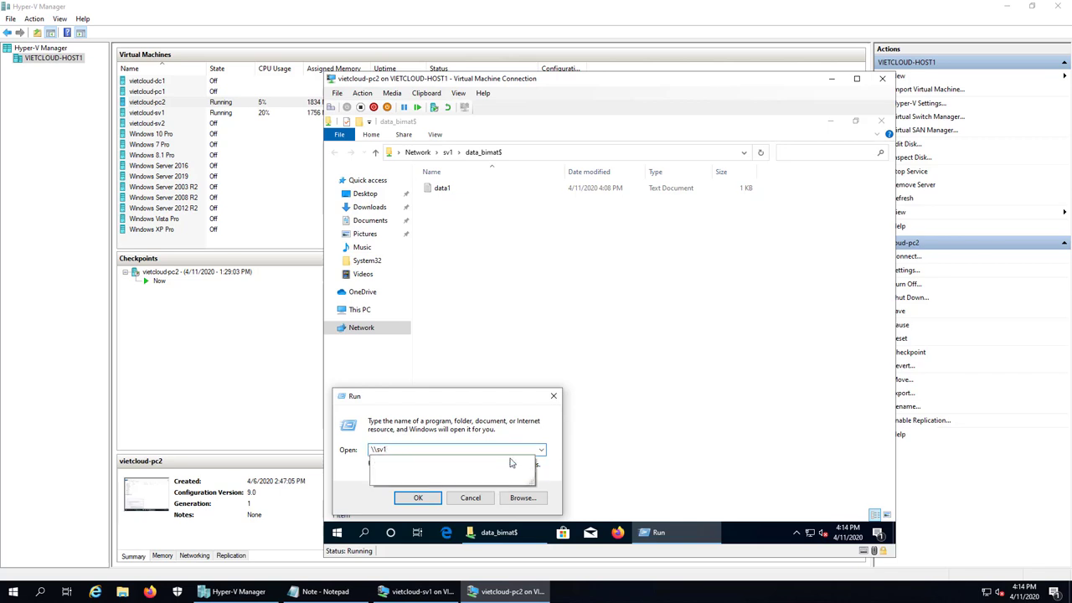
{"action": "key", "text": "Return"}
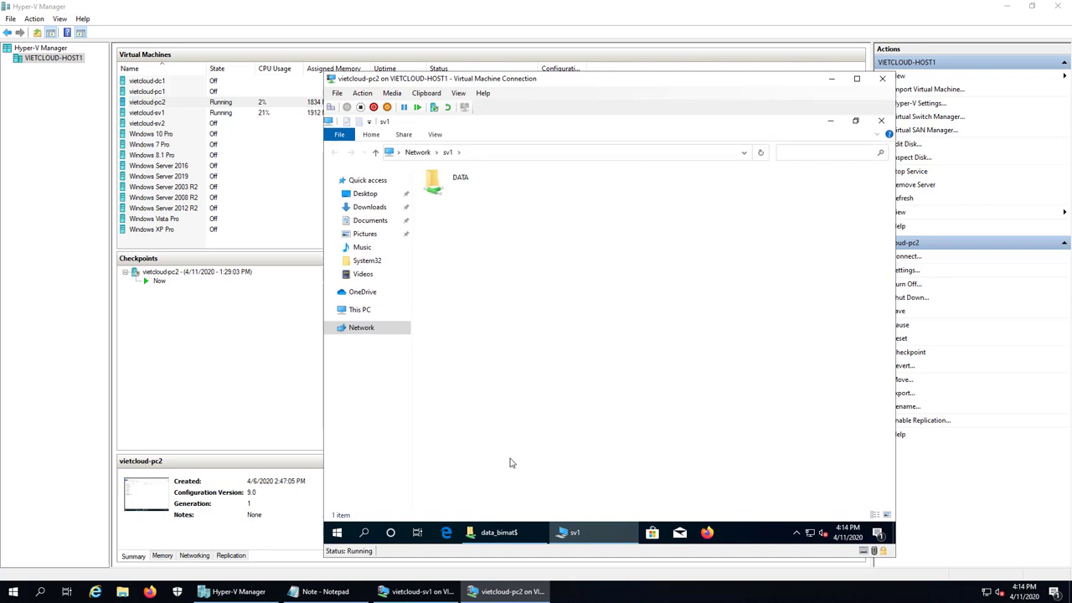
{"action": "double_click", "coordinate": [455, 178]}
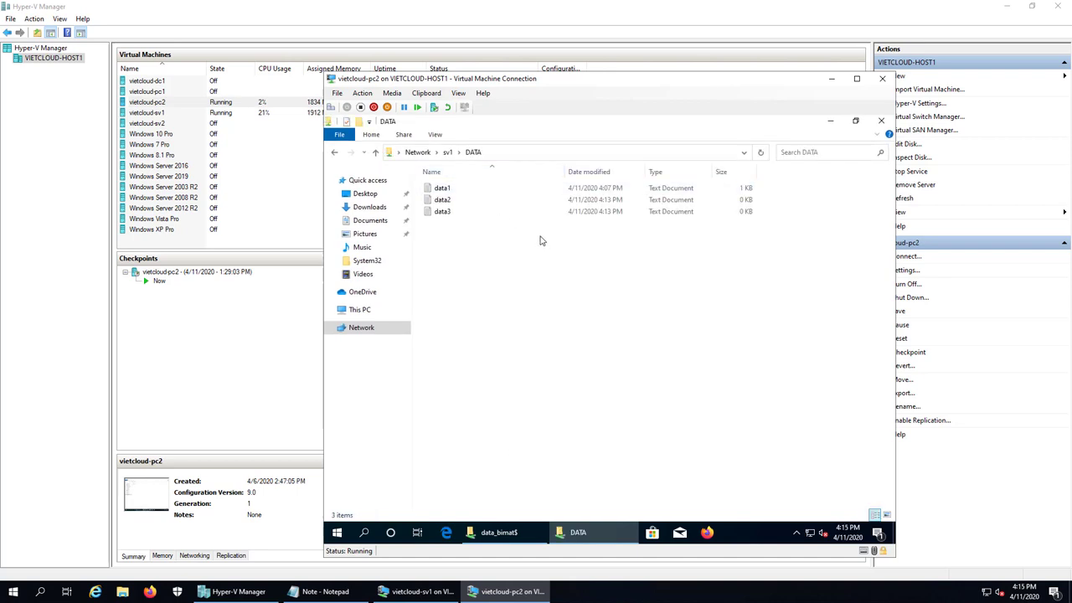
Restore the DATA and data_bimat$ windows and drag them side by side
{"action": "left_click", "coordinate": [855, 121]}
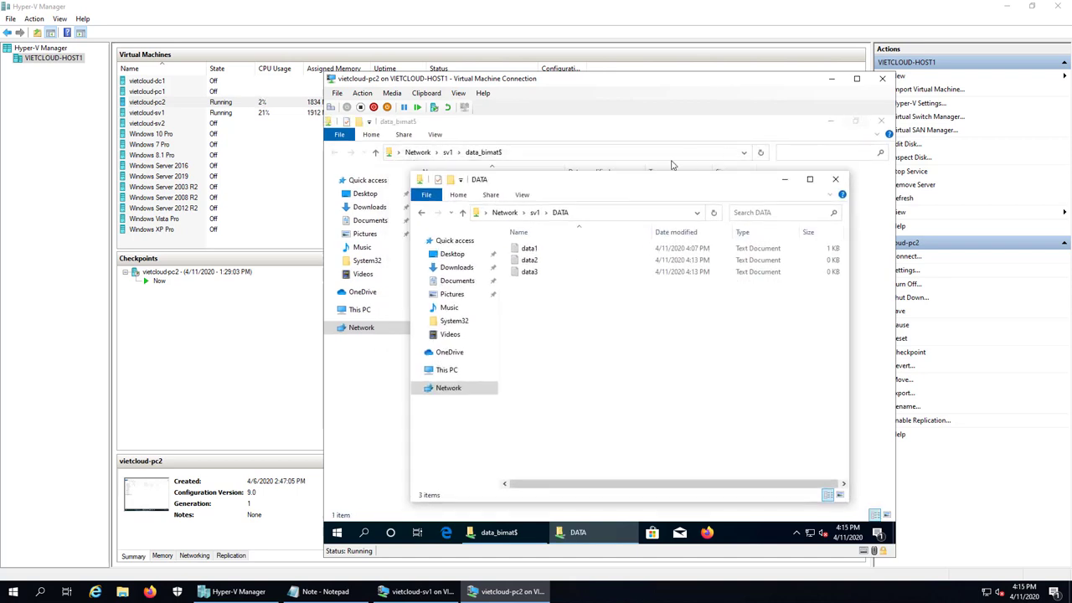
{"action": "left_click", "coordinate": [856, 121]}
{"action": "left_click_drag", "start_coordinate": [561, 170], "coordinate": [486, 170]}
{"action": "left_click", "coordinate": [784, 341]}
{"action": "left_click_drag", "start_coordinate": [652, 188], "coordinate": [693, 151]}
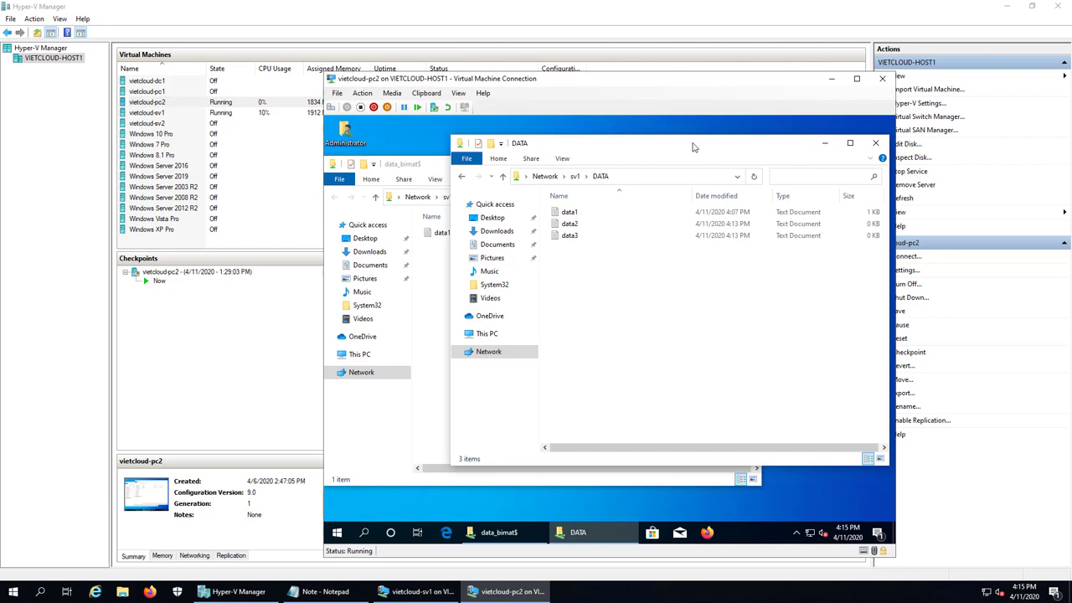
Add '3. Map Network Drive' as the third line of the Notepad notes
{"action": "left_click", "coordinate": [327, 593]}
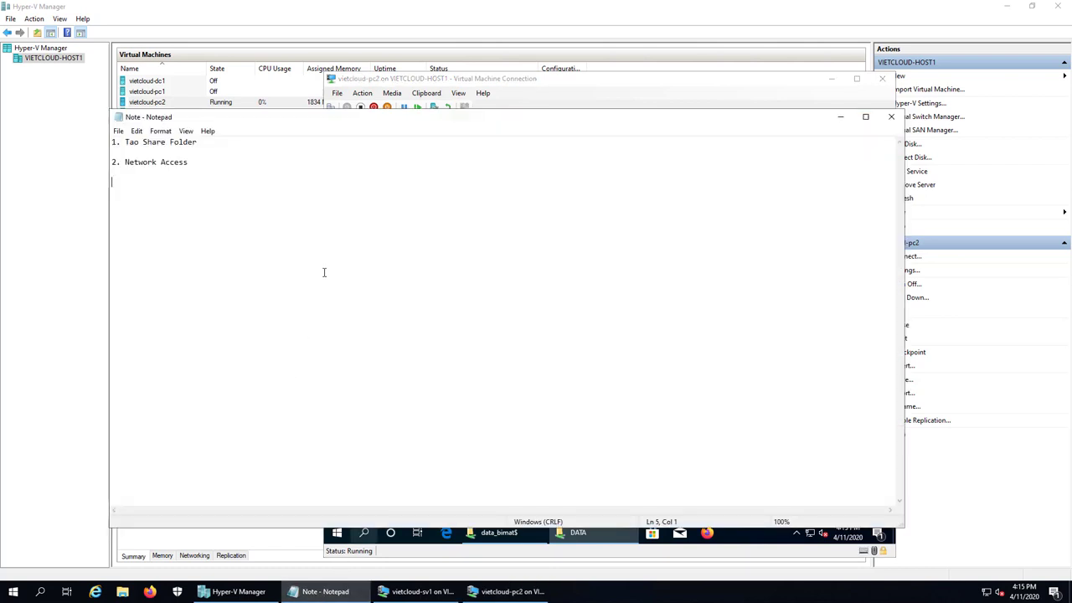
{"action": "type", "text": "3. Map Network Drive"}
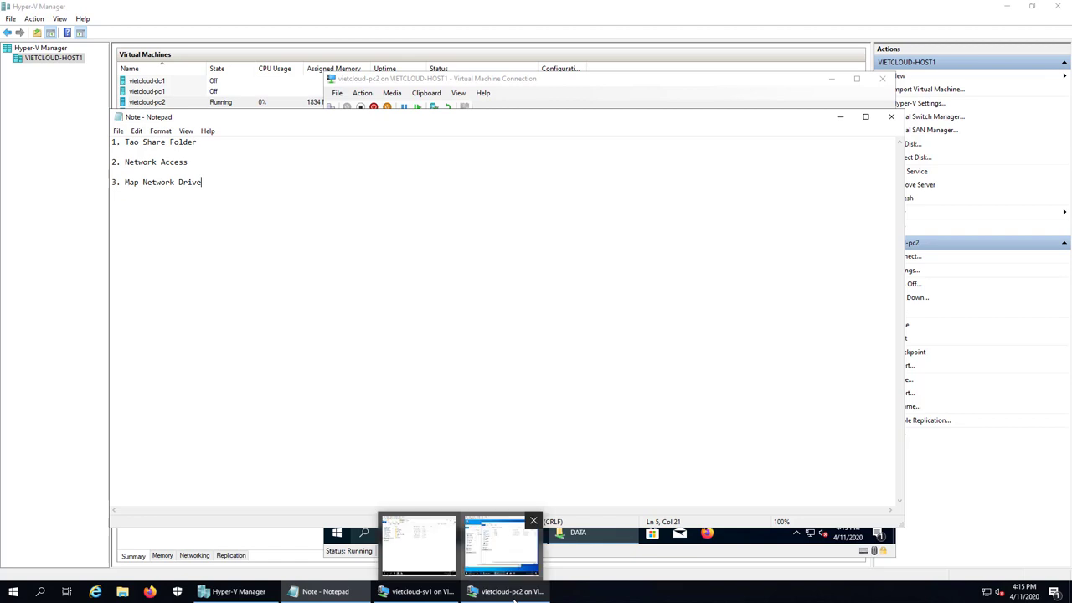
{"action": "left_click", "coordinate": [513, 598]}
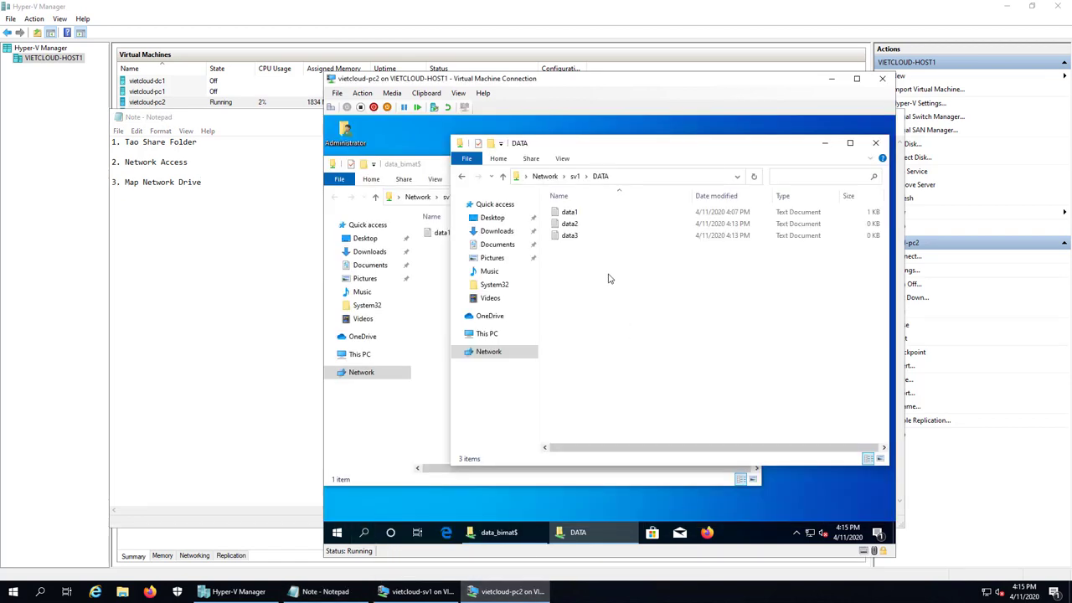
Cancel the Run box and minimize the DATA share window
{"action": "right_click", "coordinate": [337, 533]}
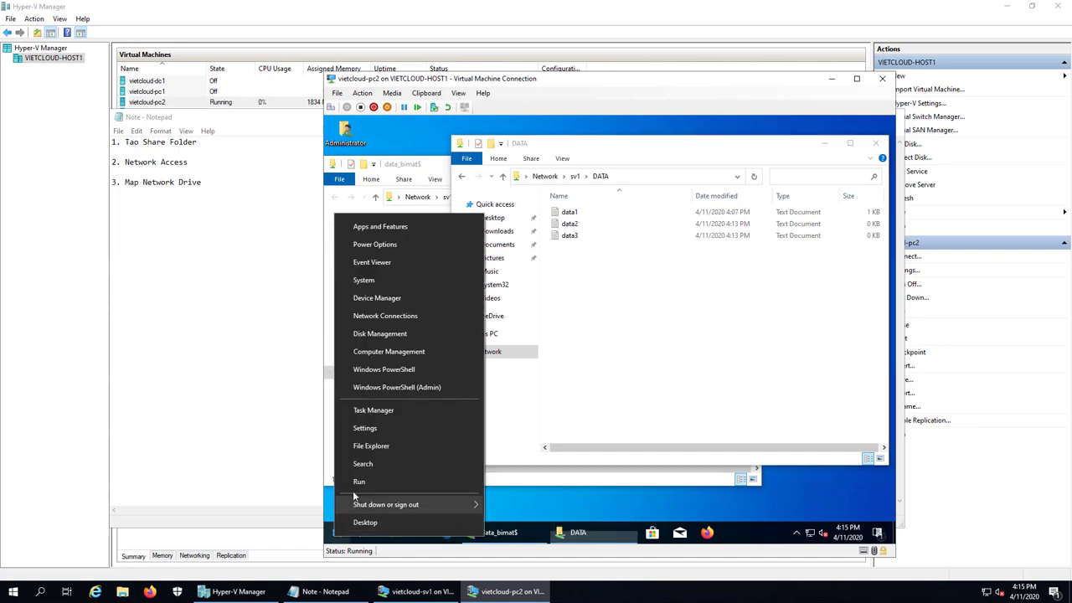
{"action": "left_click", "coordinate": [397, 479]}
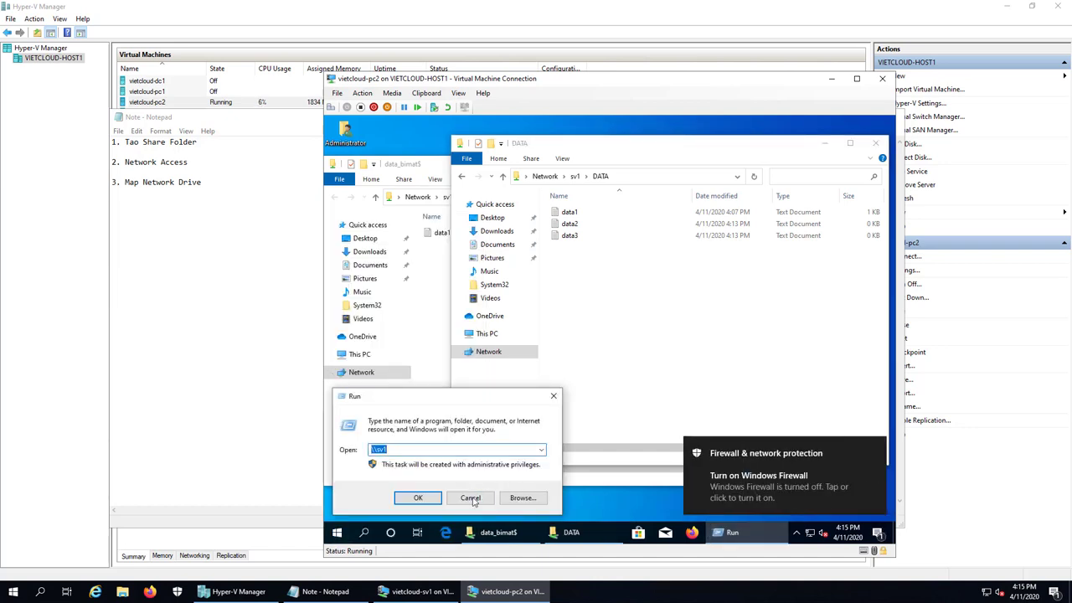
{"action": "left_click", "coordinate": [472, 495]}
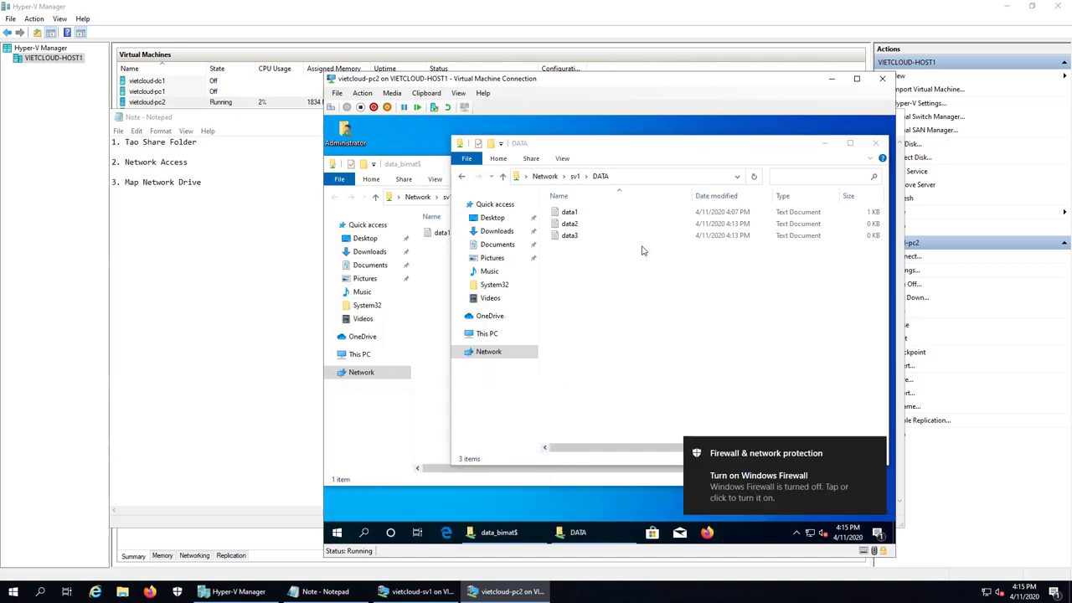
{"action": "left_click", "coordinate": [826, 146]}
Minimize the share windows and open This PC on the client
{"action": "left_click", "coordinate": [689, 162]}
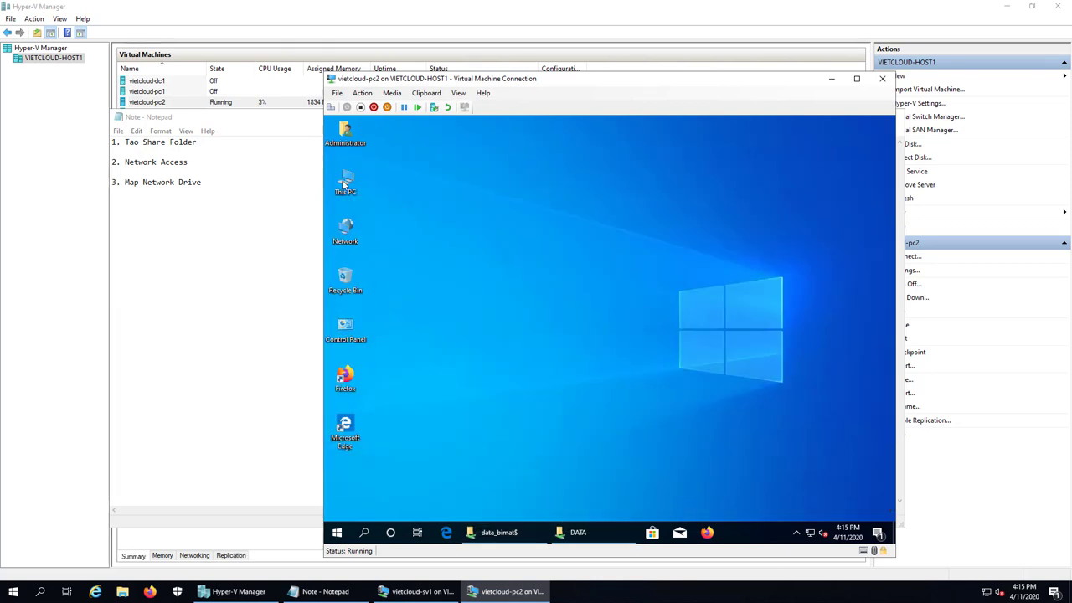
{"action": "double_click", "coordinate": [350, 186]}
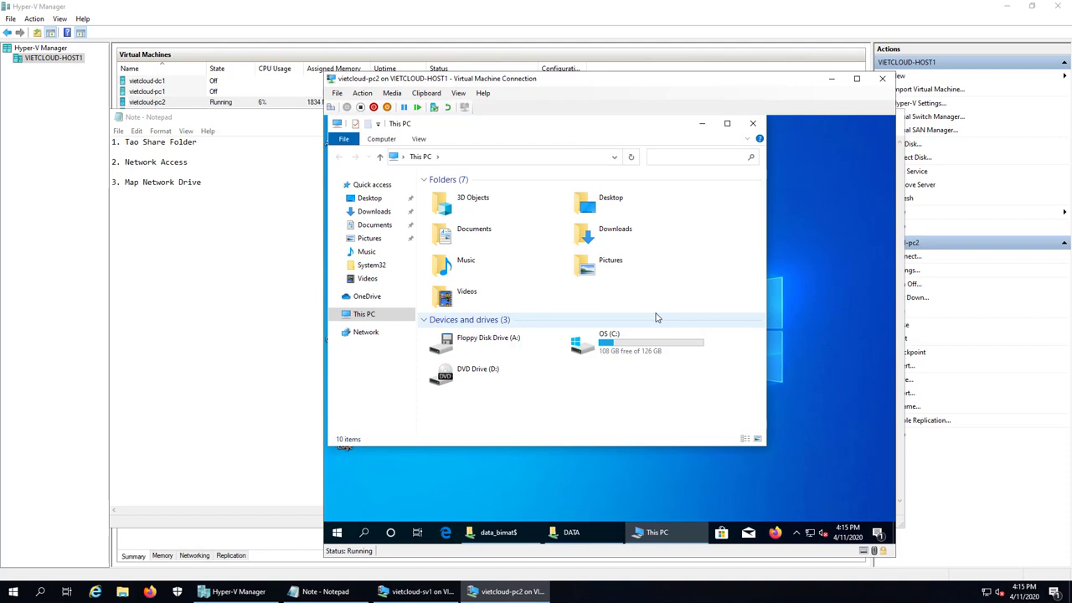
{"action": "left_click", "coordinate": [625, 353]}
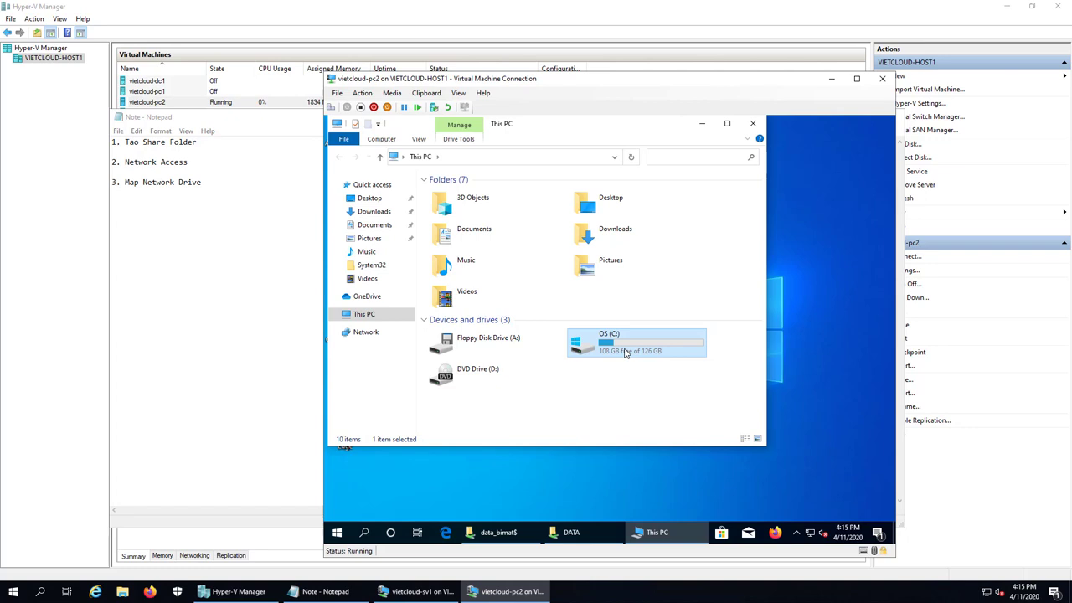
{"action": "left_click", "coordinate": [616, 416]}
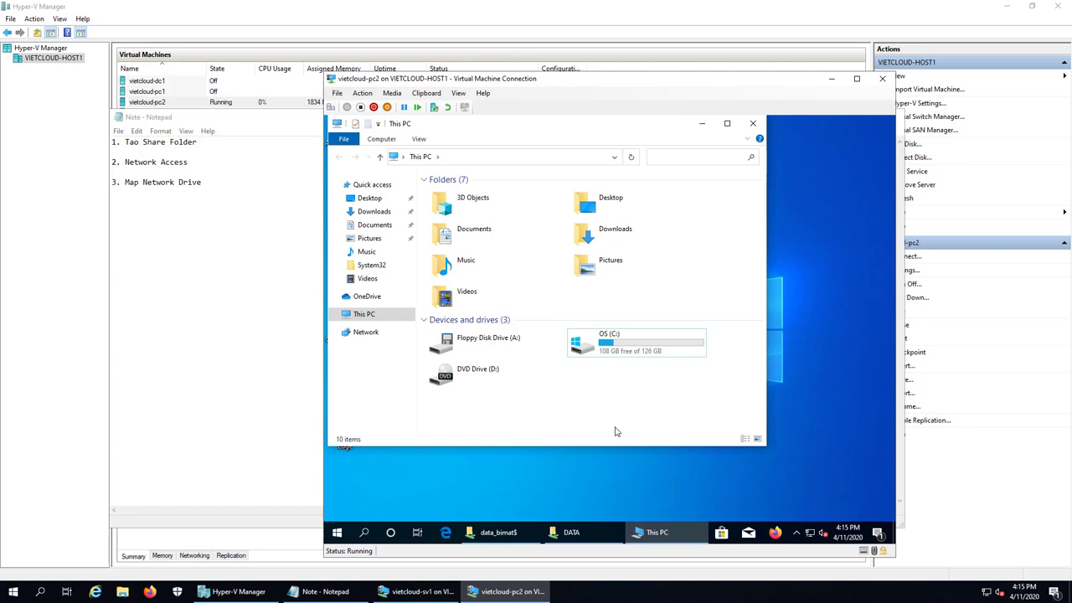
{"action": "left_click", "coordinate": [584, 536]}
{"action": "left_click", "coordinate": [583, 536]}
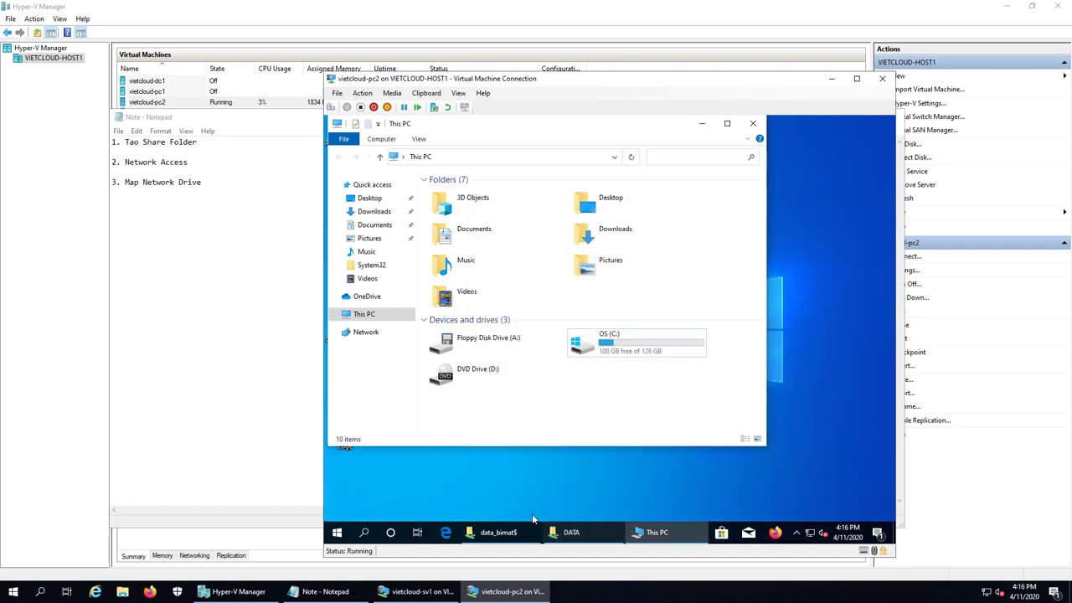
Run \\sv1 and map the DATA share as network drive Z:
{"action": "right_click", "coordinate": [336, 533]}
{"action": "left_click", "coordinate": [362, 479]}
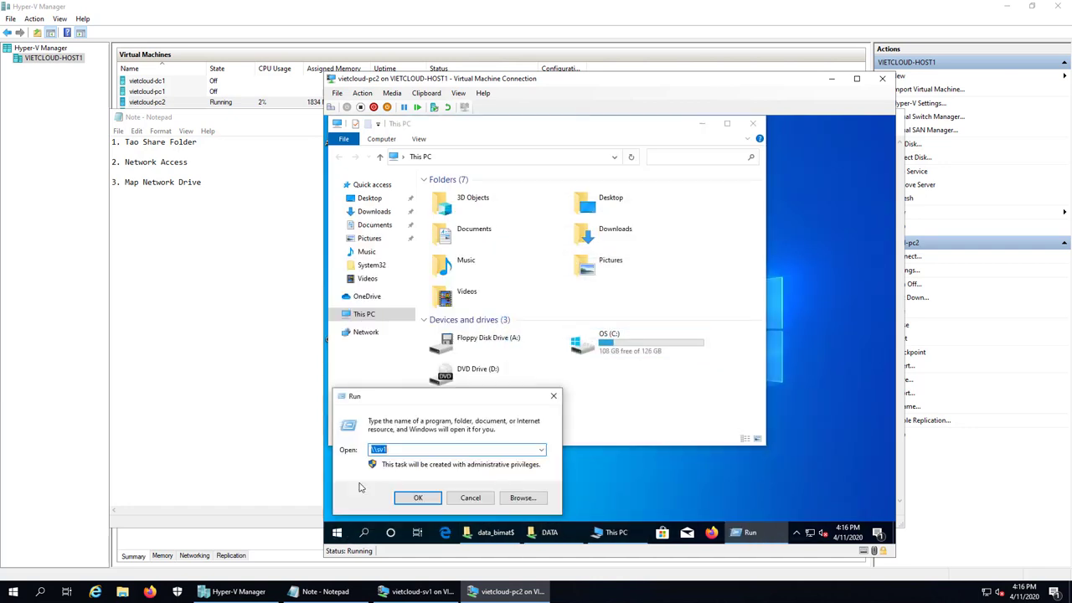
{"action": "key", "text": "Return"}
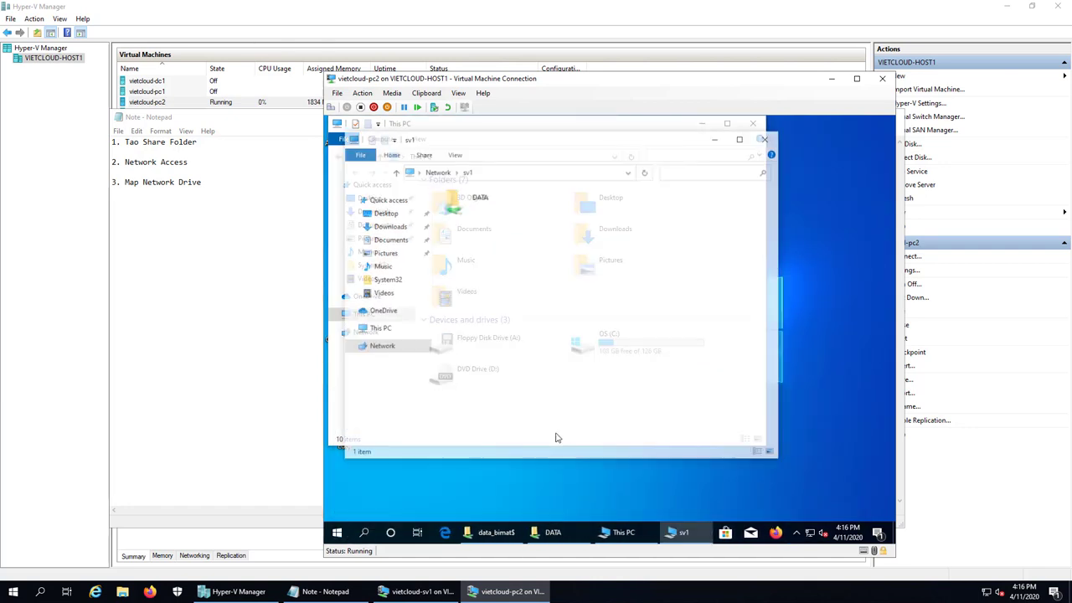
{"action": "left_click", "coordinate": [472, 201]}
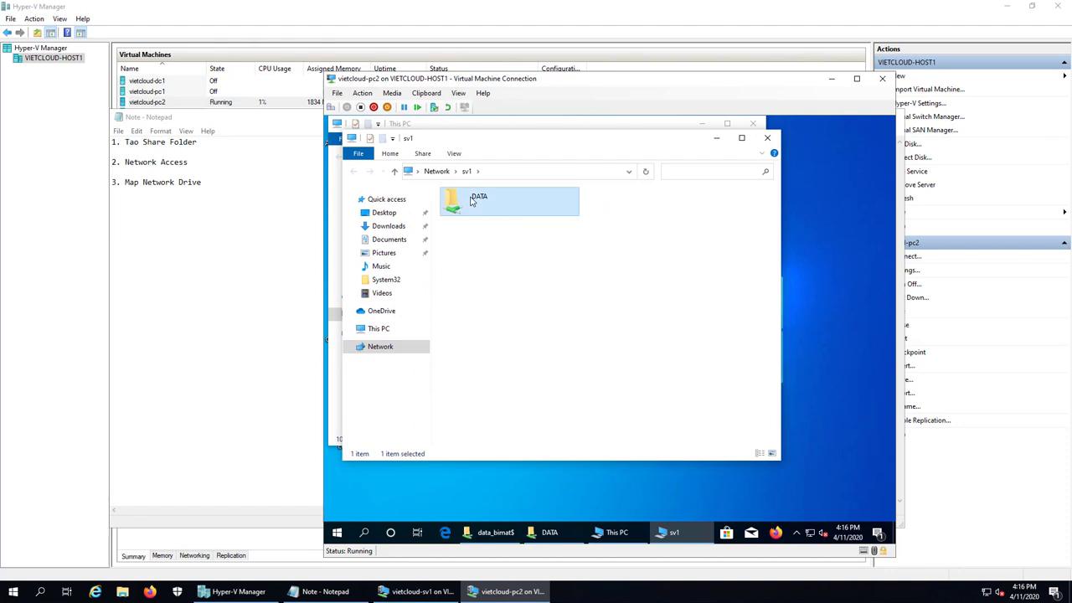
{"action": "right_click", "coordinate": [471, 201]}
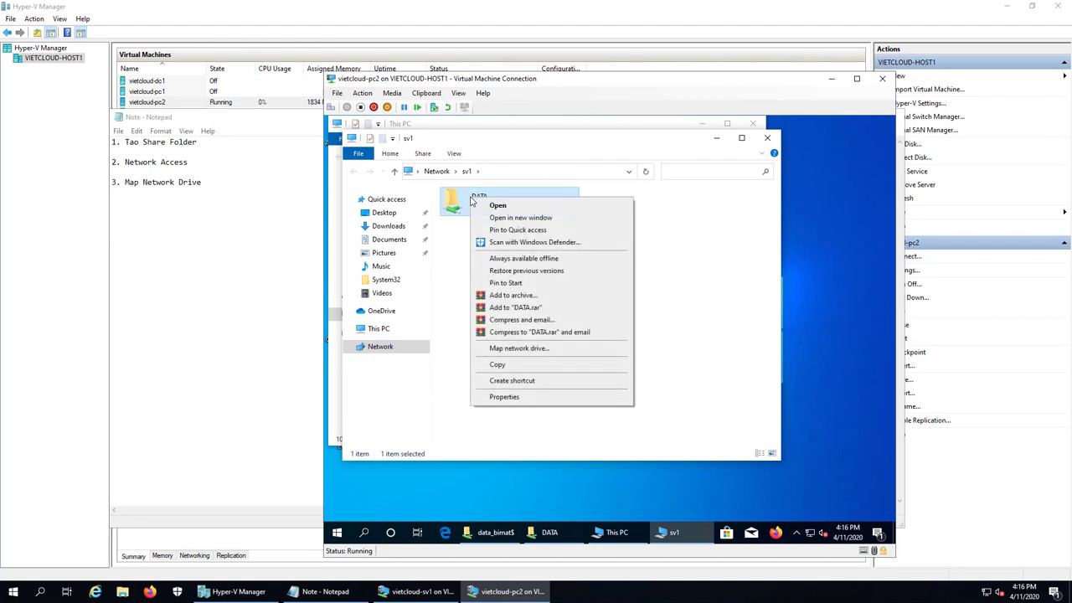
{"action": "left_click", "coordinate": [578, 348]}
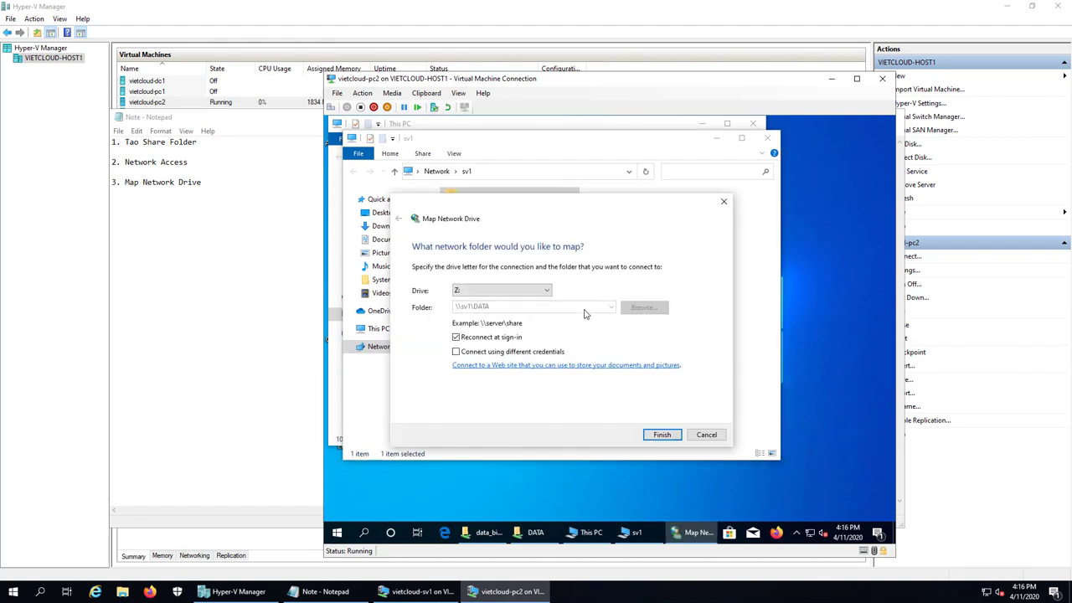
{"action": "left_click", "coordinate": [664, 433]}
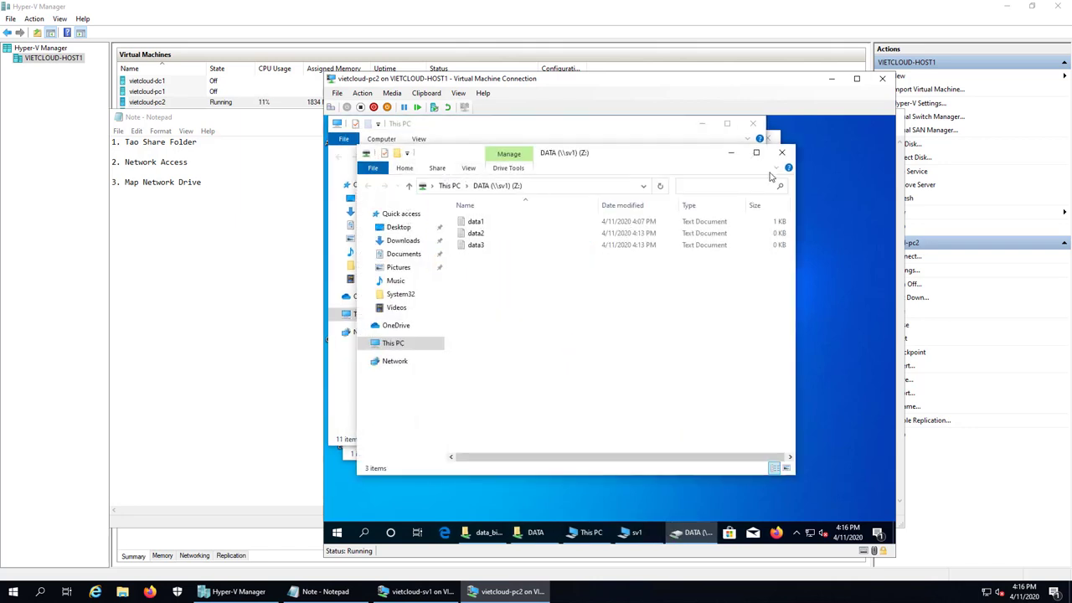
{"action": "left_click", "coordinate": [781, 151]}
{"action": "left_click", "coordinate": [530, 421]}
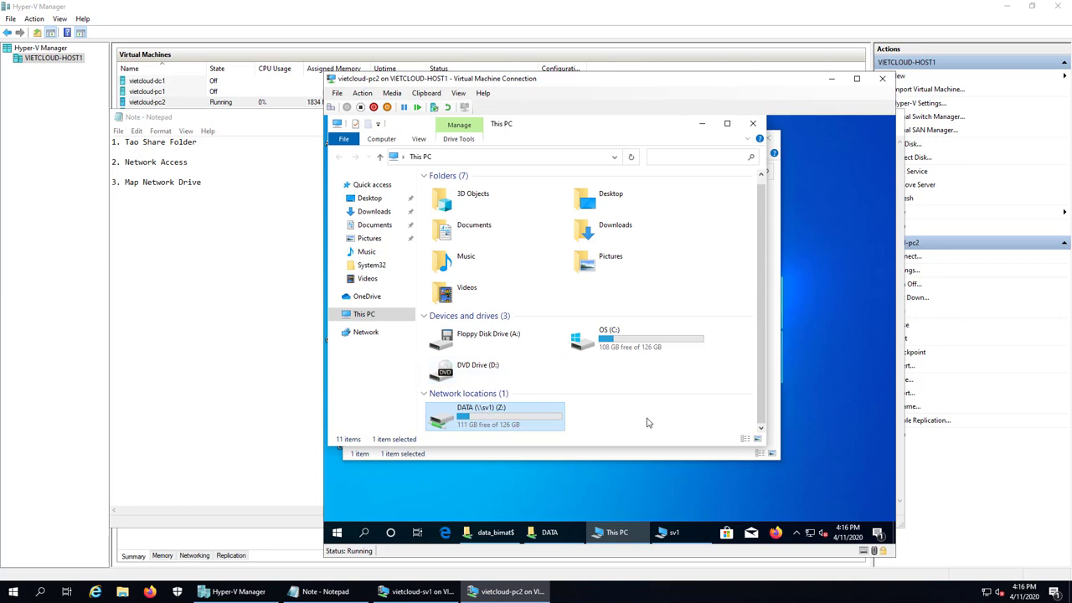
Run 'net use y: \\sv1\data_bimat$' in a cmd prompt to map the hidden share as Y:
{"action": "left_click", "coordinate": [503, 532]}
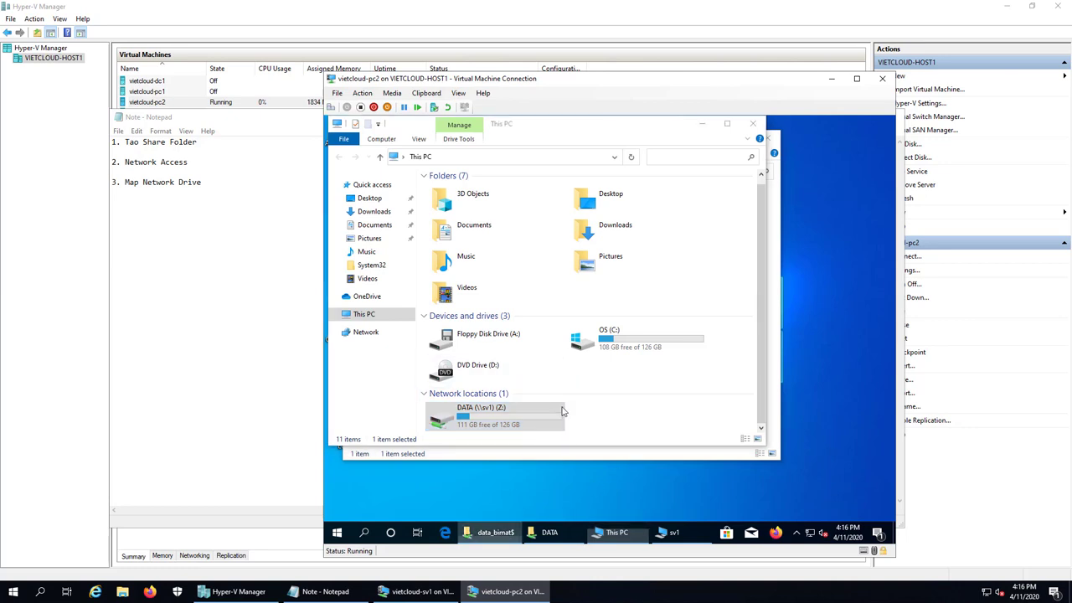
{"action": "right_click", "coordinate": [335, 532]}
{"action": "left_click", "coordinate": [360, 478]}
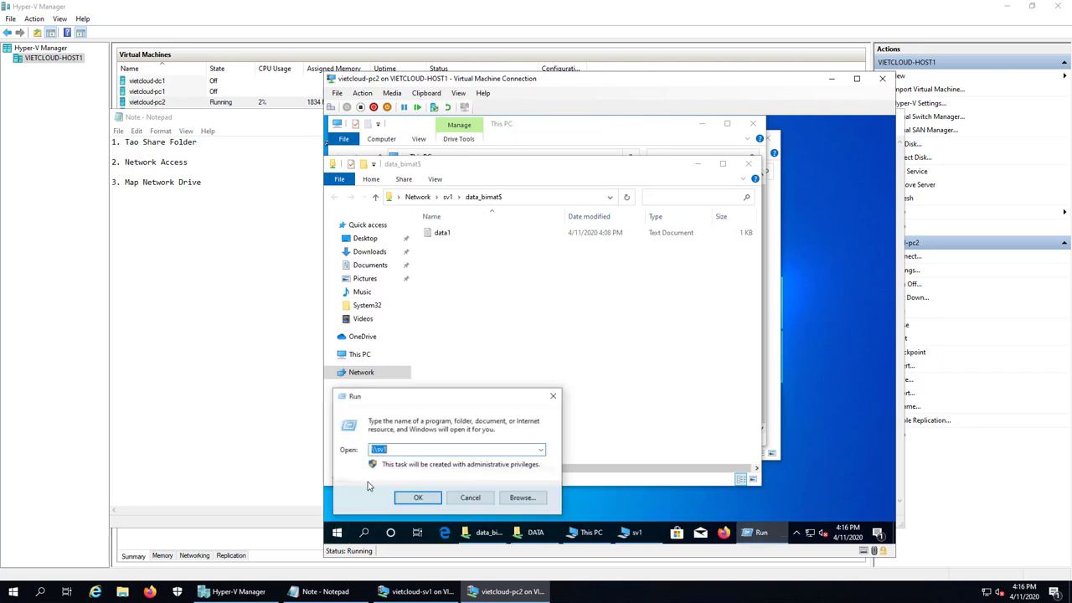
{"action": "type", "text": "cmd"}
{"action": "key", "text": "Return"}
{"action": "type", "text": "net use y"}
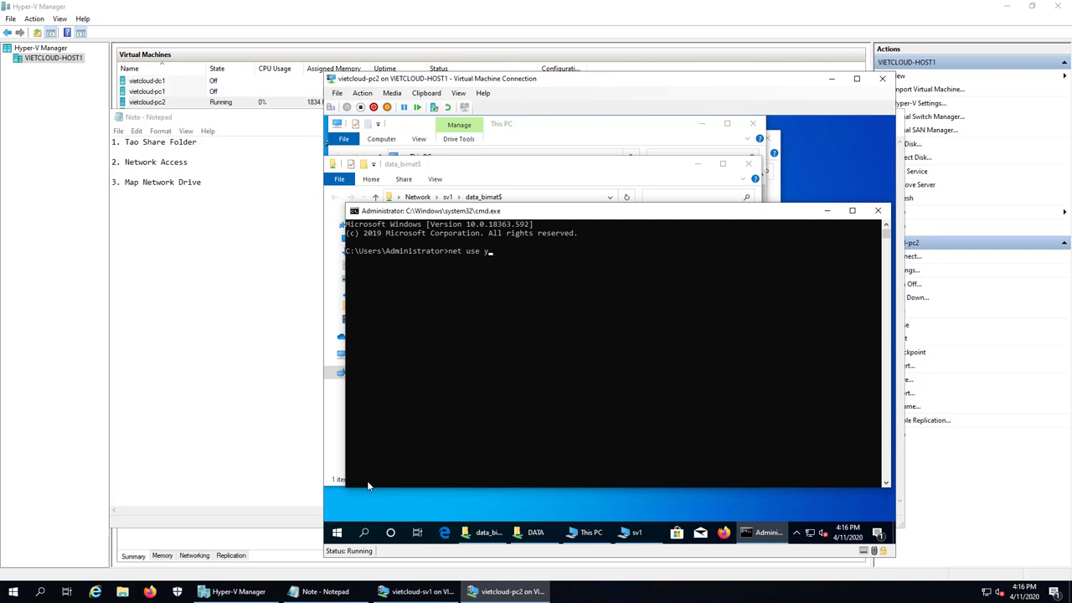
{"action": "type", "text": ": \\\\sv1\\data_bimat$"}
{"action": "key", "text": "Return"}
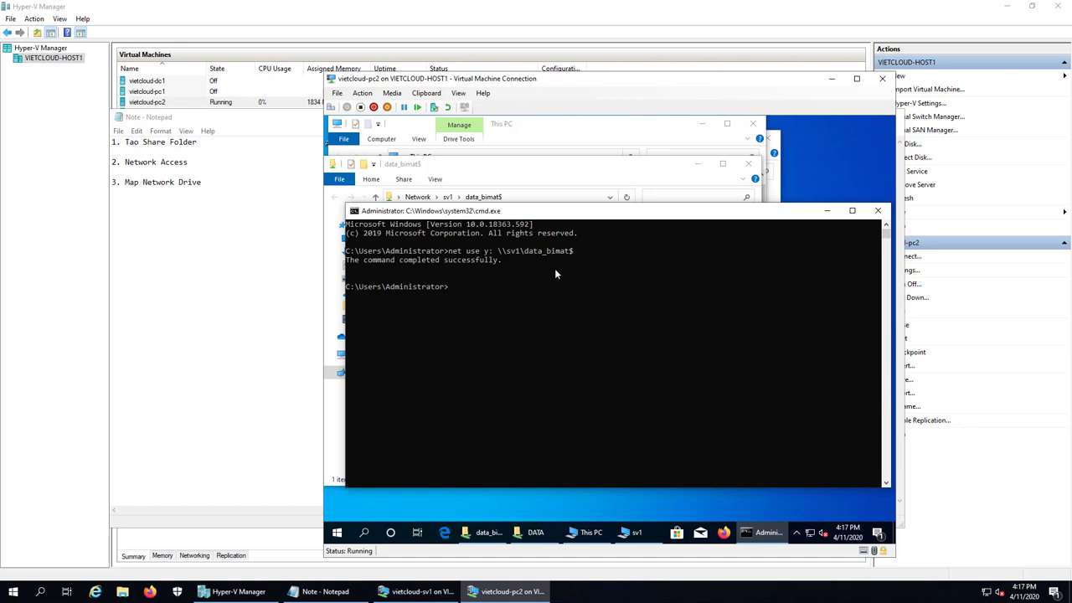
{"action": "left_click", "coordinate": [607, 130]}
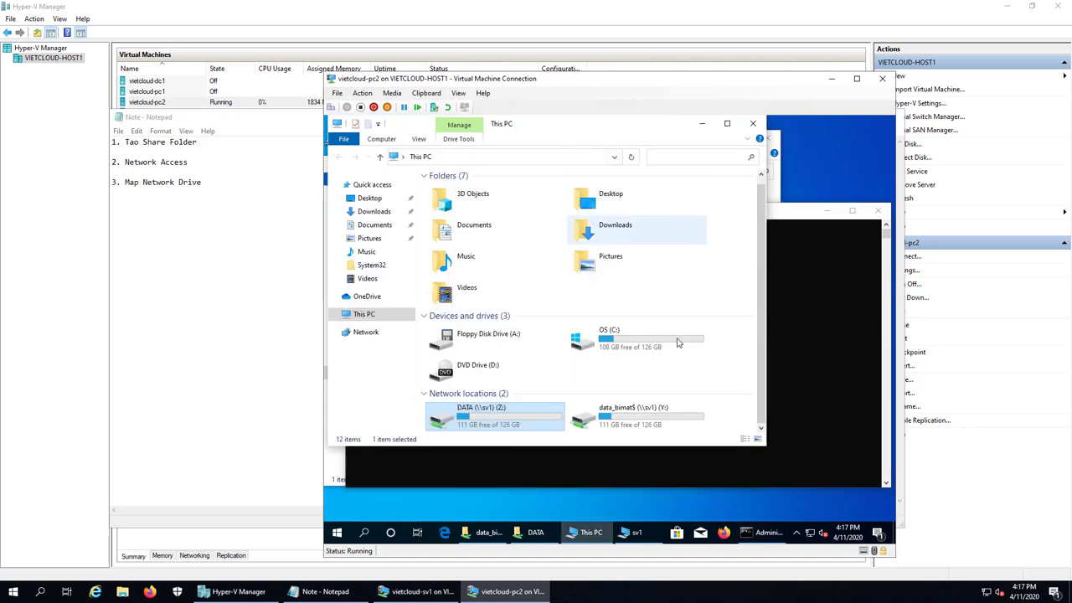
Open data_bimat$ (Y:) to see data1, return to This PC, and select the Z: and Y: drives
{"action": "left_click", "coordinate": [633, 413]}
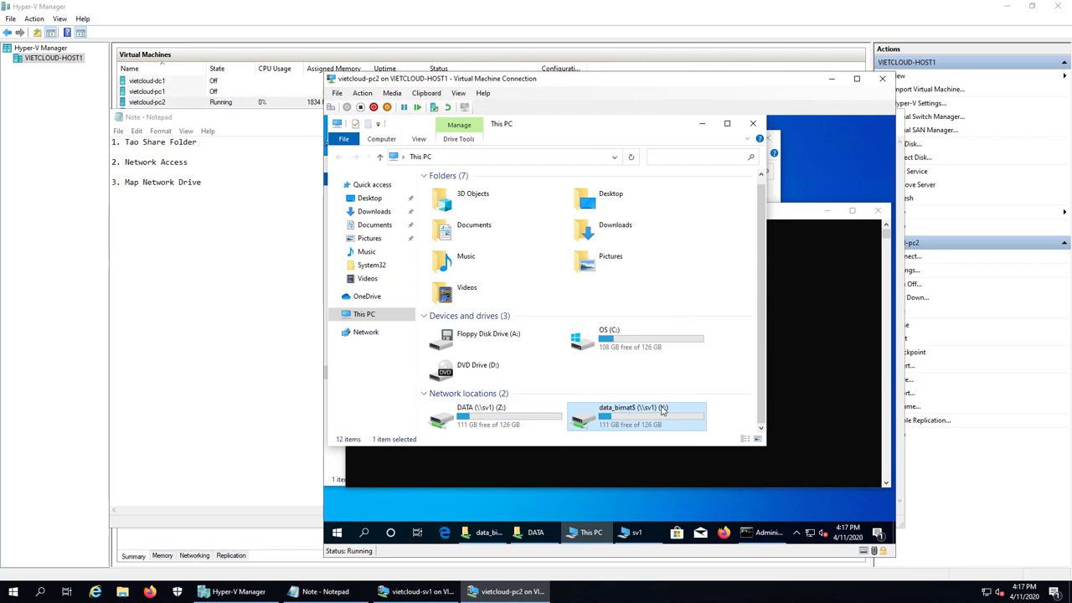
{"action": "double_click", "coordinate": [663, 411]}
{"action": "left_click", "coordinate": [339, 157]}
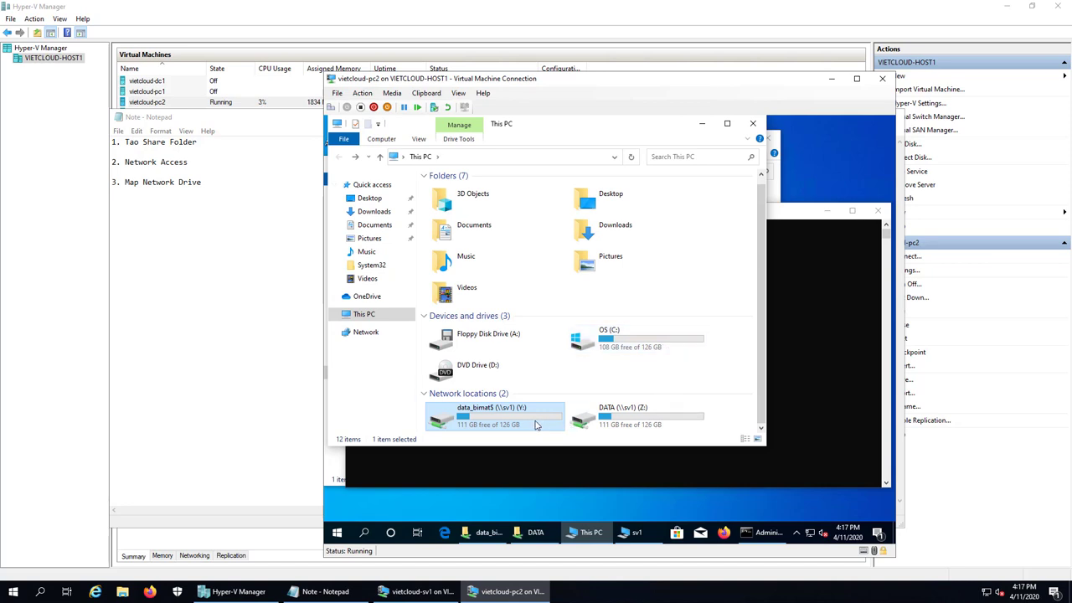
{"action": "left_click", "coordinate": [626, 414]}
{"action": "left_click", "coordinate": [514, 423]}
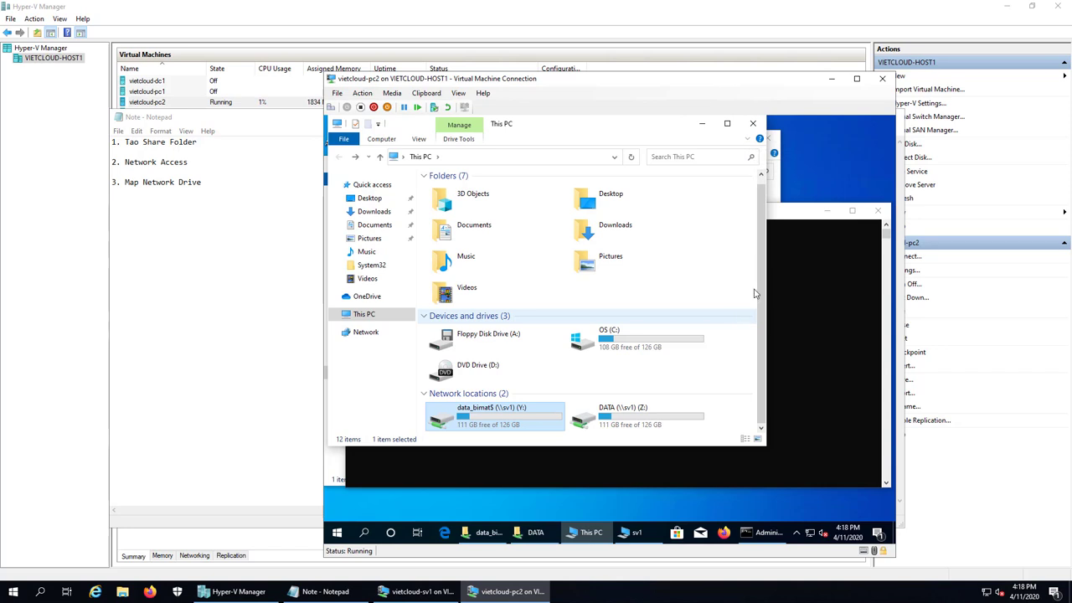
Close pc2's This PC, cmd, data_bimat$ and sv1 windows, then bring up vietcloud-sv1 shifted left
{"action": "left_click", "coordinate": [754, 125]}
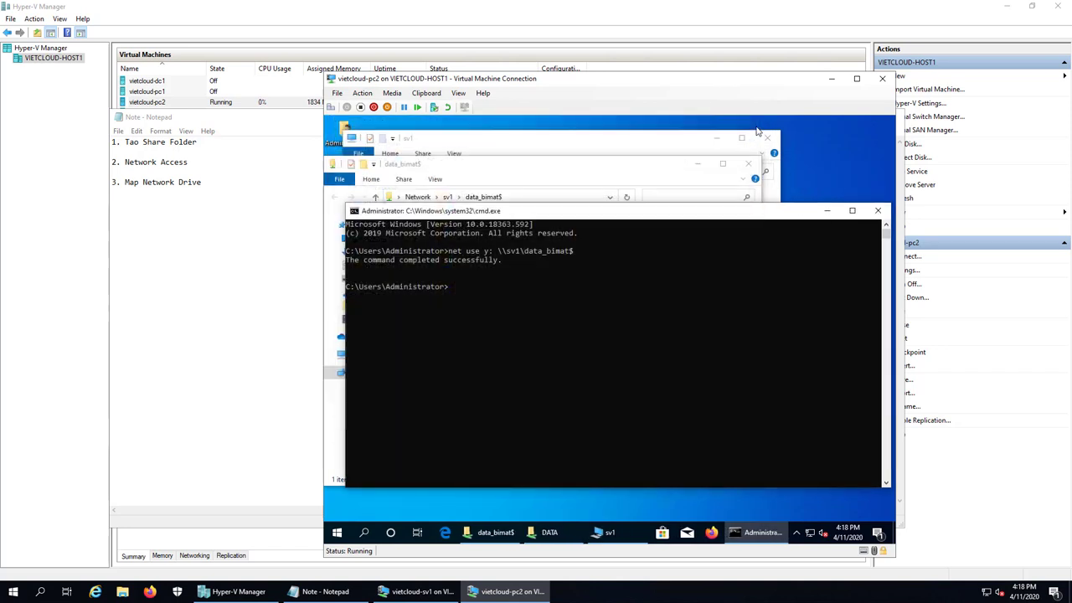
{"action": "left_click", "coordinate": [878, 210]}
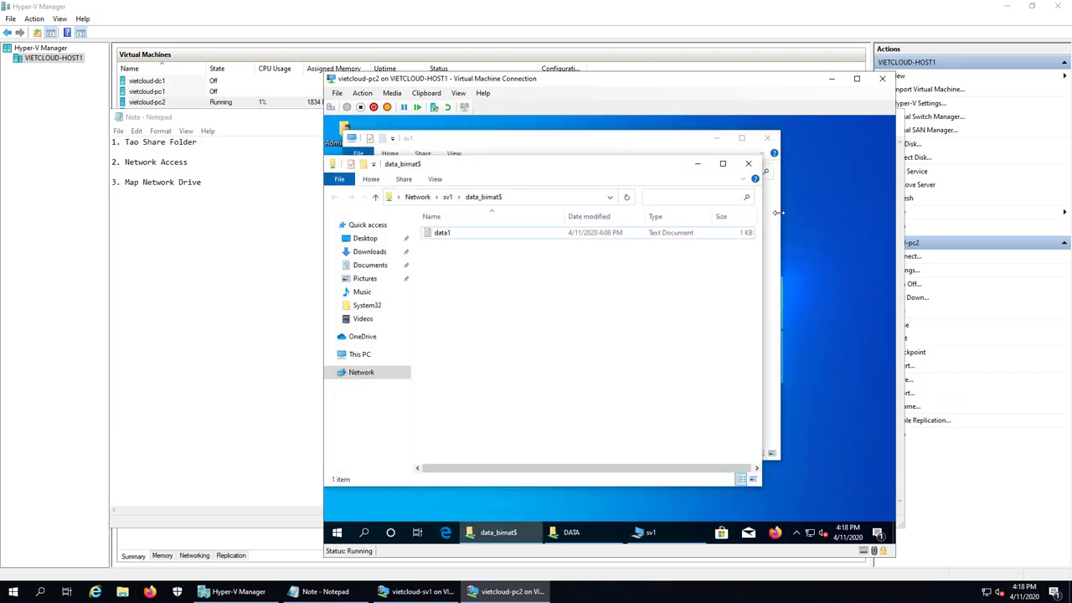
{"action": "left_click", "coordinate": [747, 164]}
{"action": "left_click", "coordinate": [767, 138]}
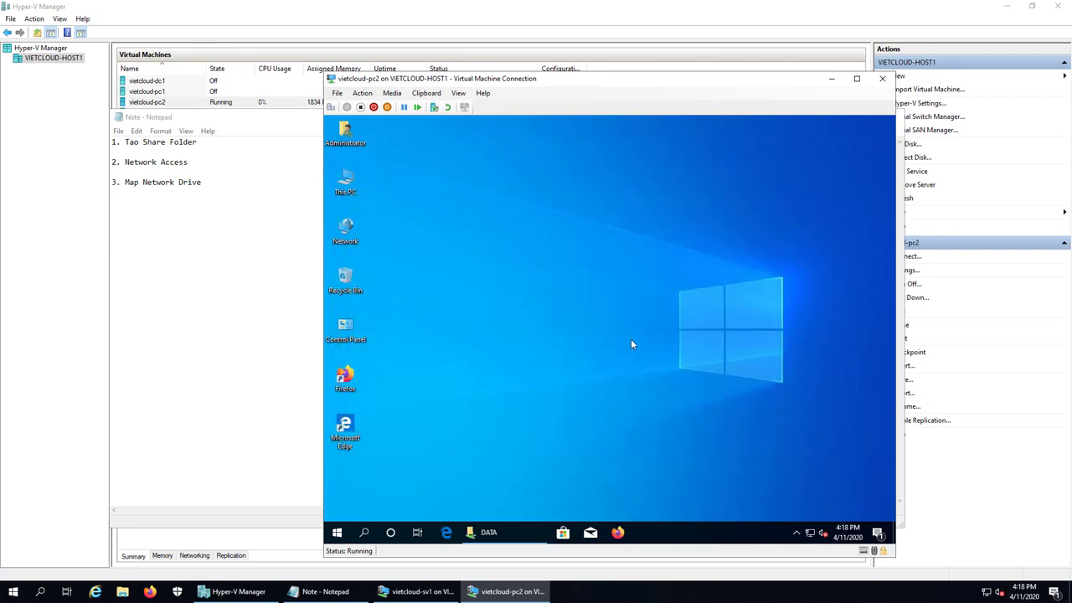
{"action": "left_click", "coordinate": [416, 592]}
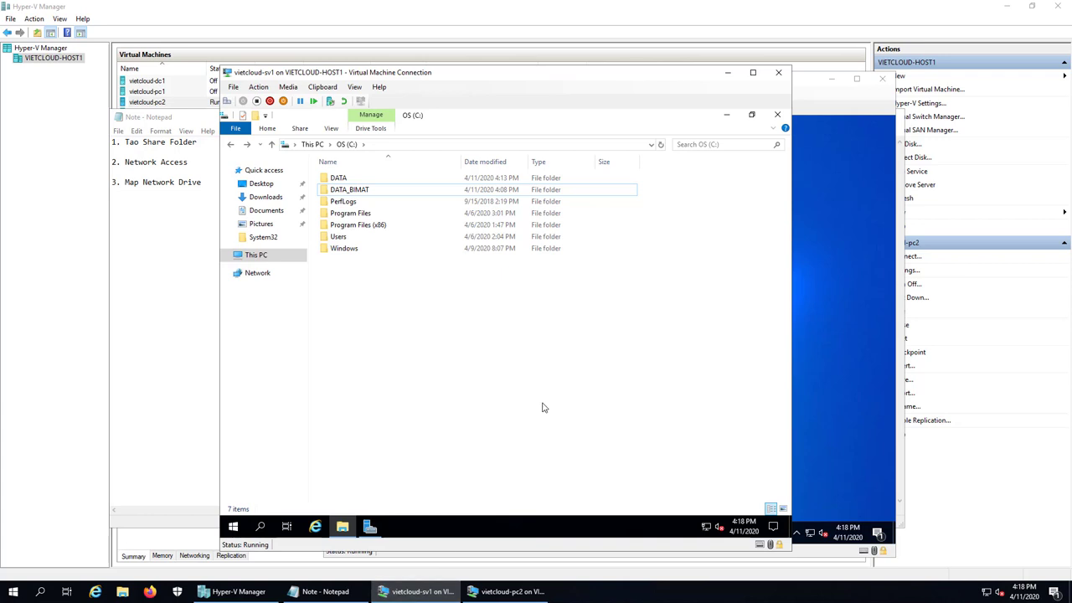
{"action": "left_click_drag", "start_coordinate": [595, 77], "coordinate": [476, 89]}
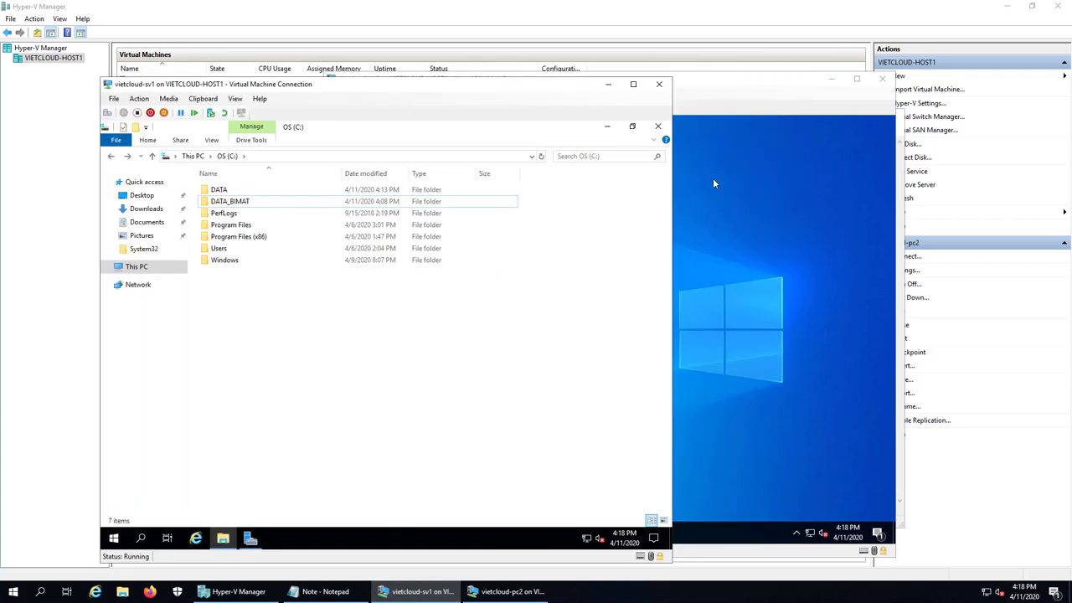